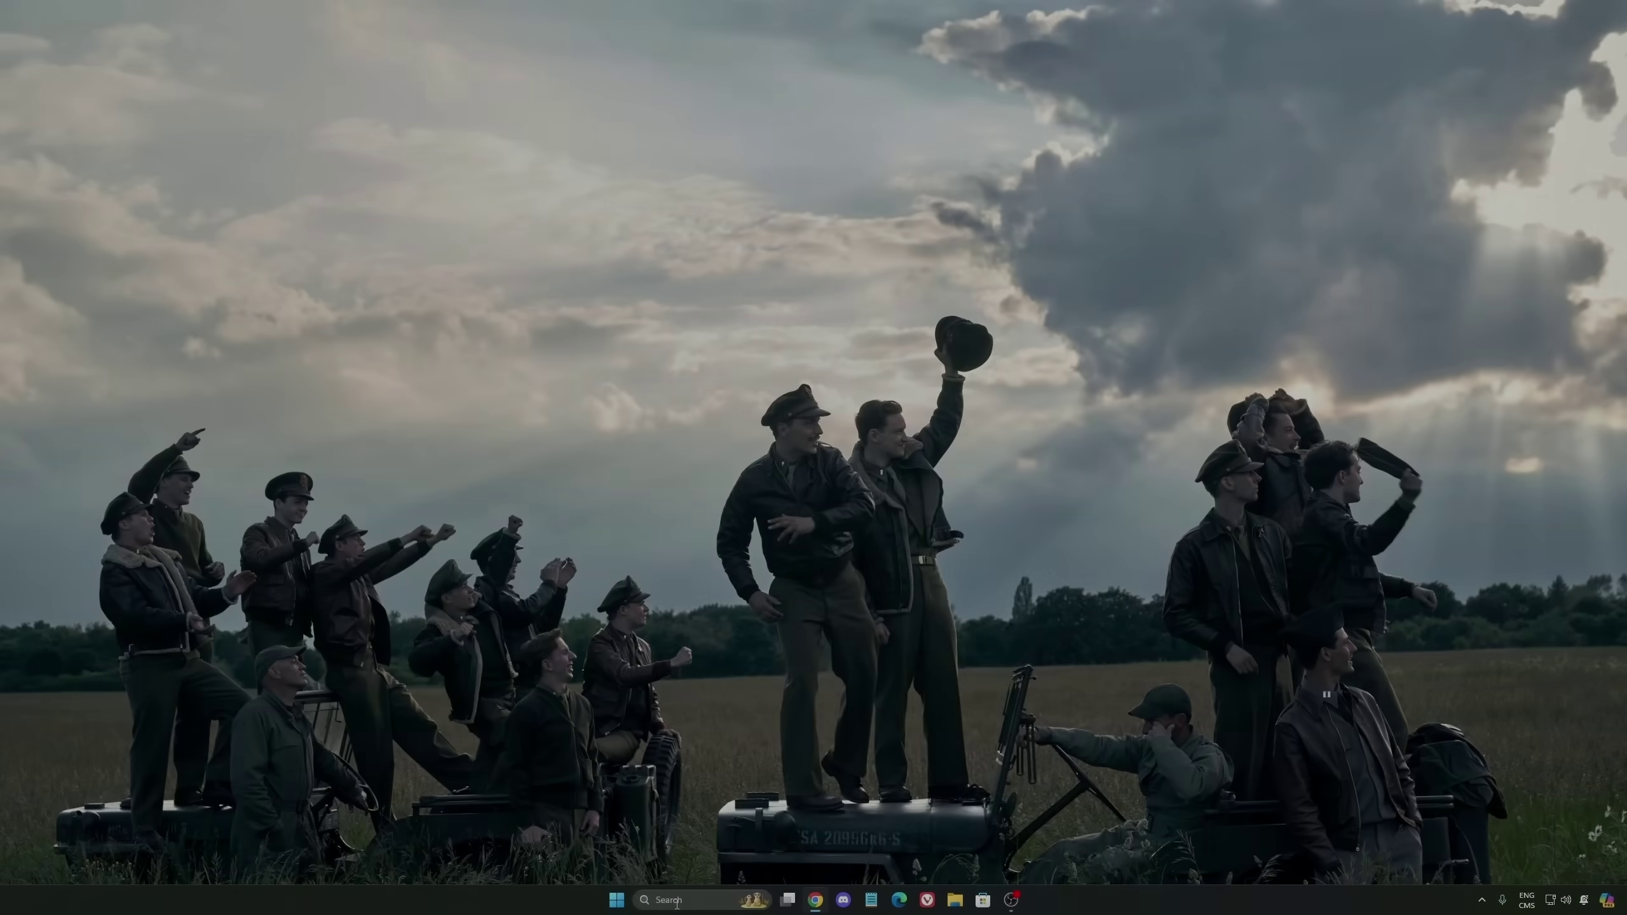
Step: Open Windows Settings and check whether the controller is allowed to open Game Bar in the Gaming section
{"action": "left_click", "coordinate": [676, 902]}
{"action": "type", "text": "steame"}
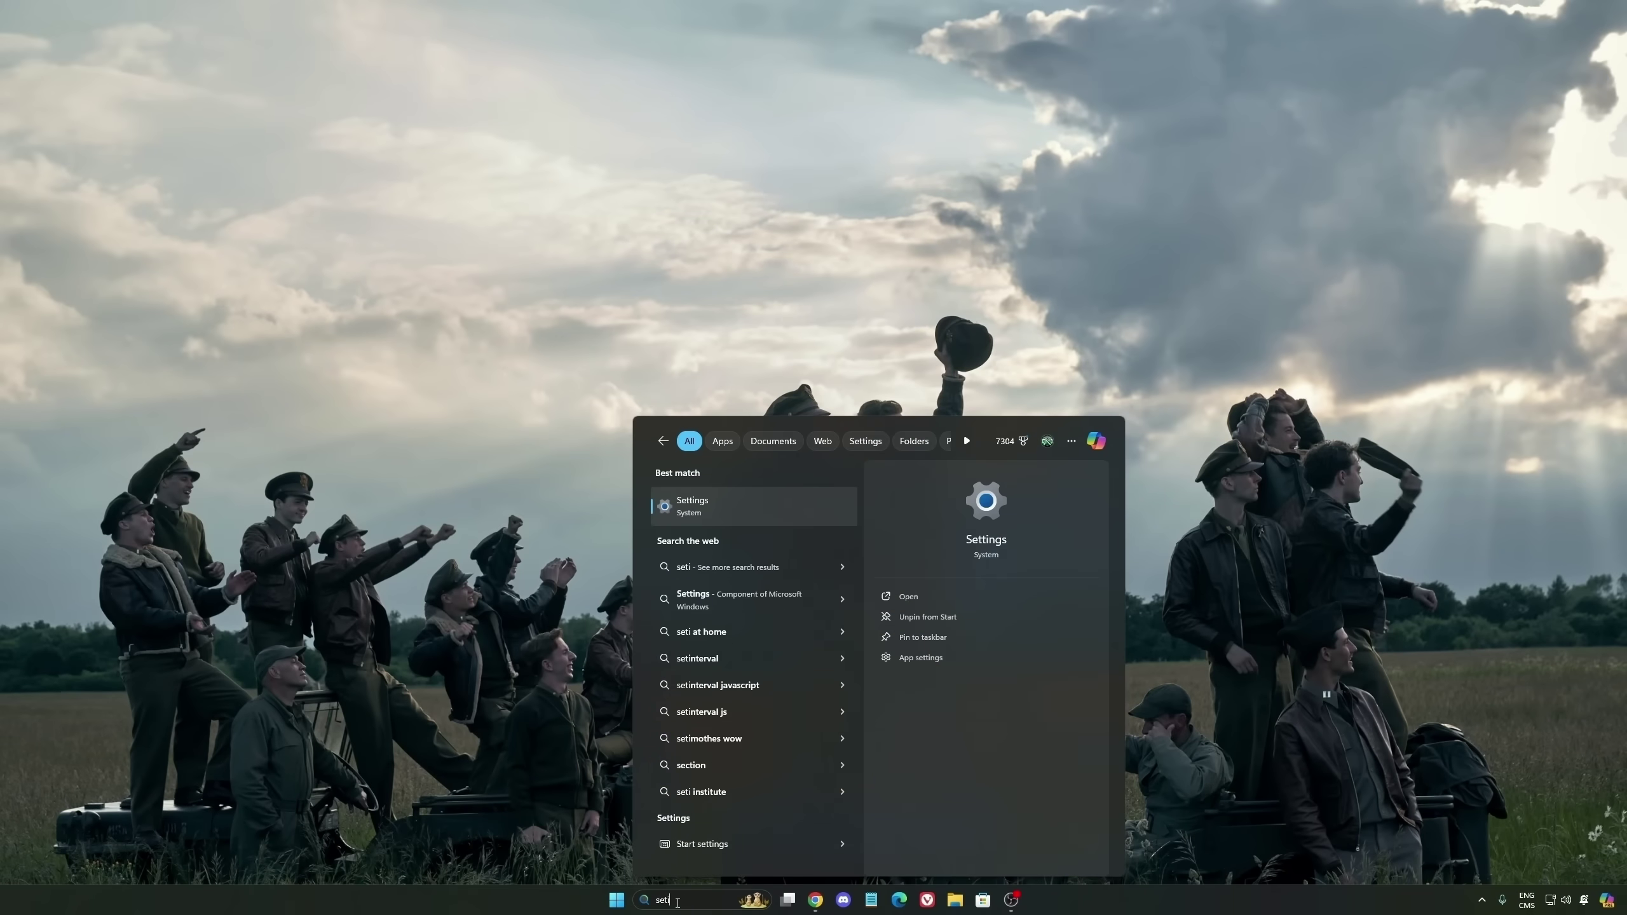
{"action": "key", "text": "Return"}
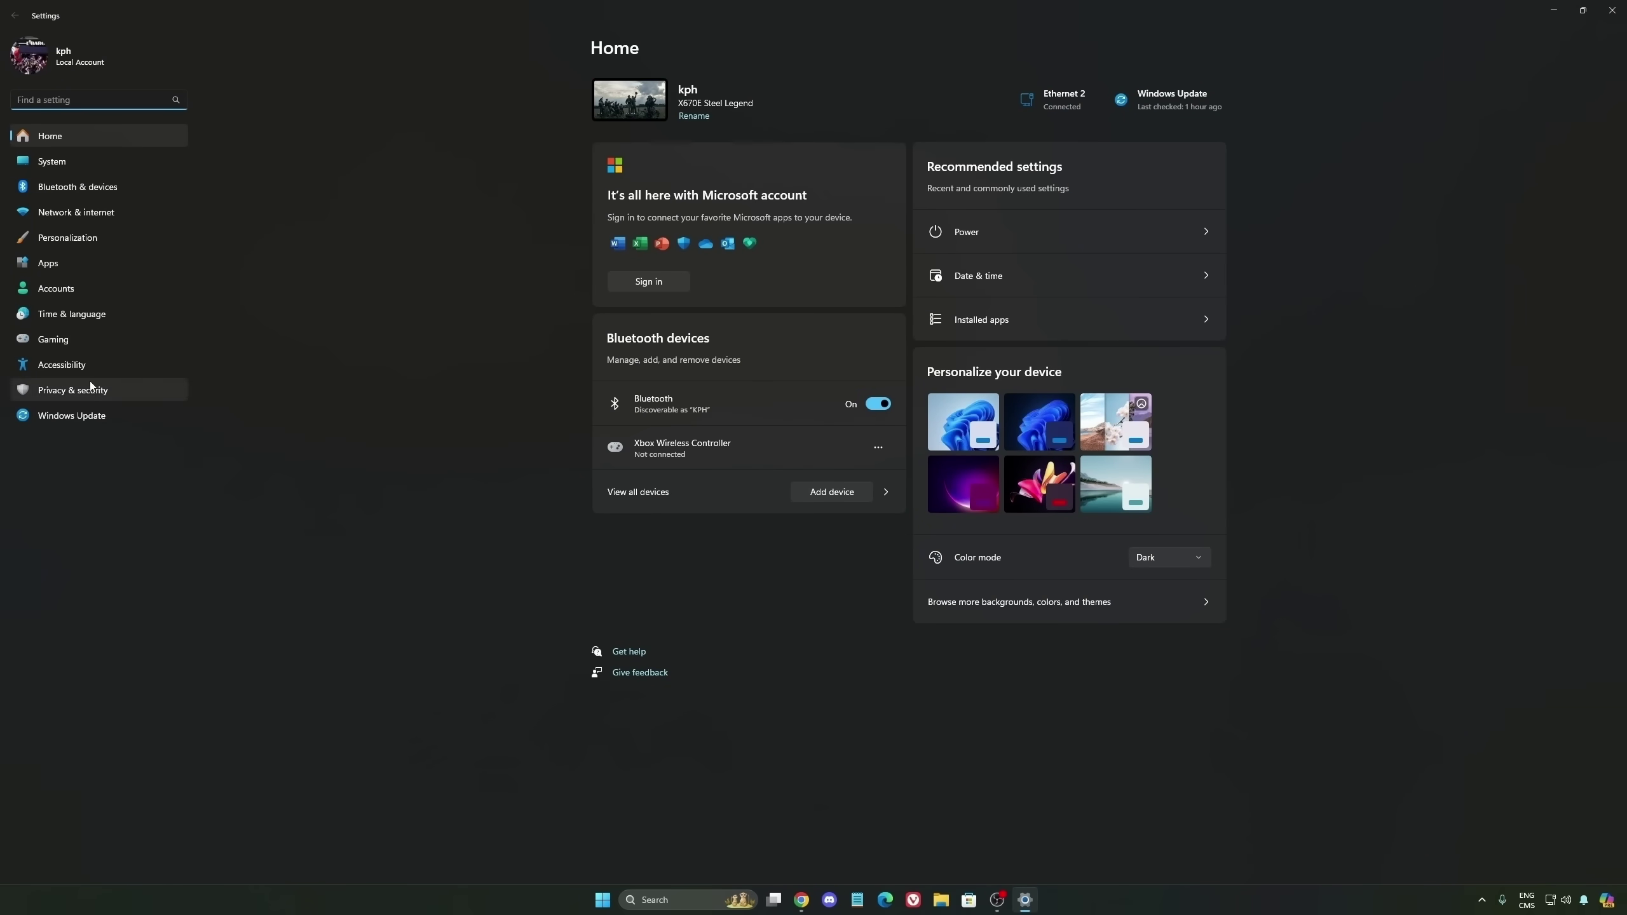
{"action": "left_click", "coordinate": [52, 339]}
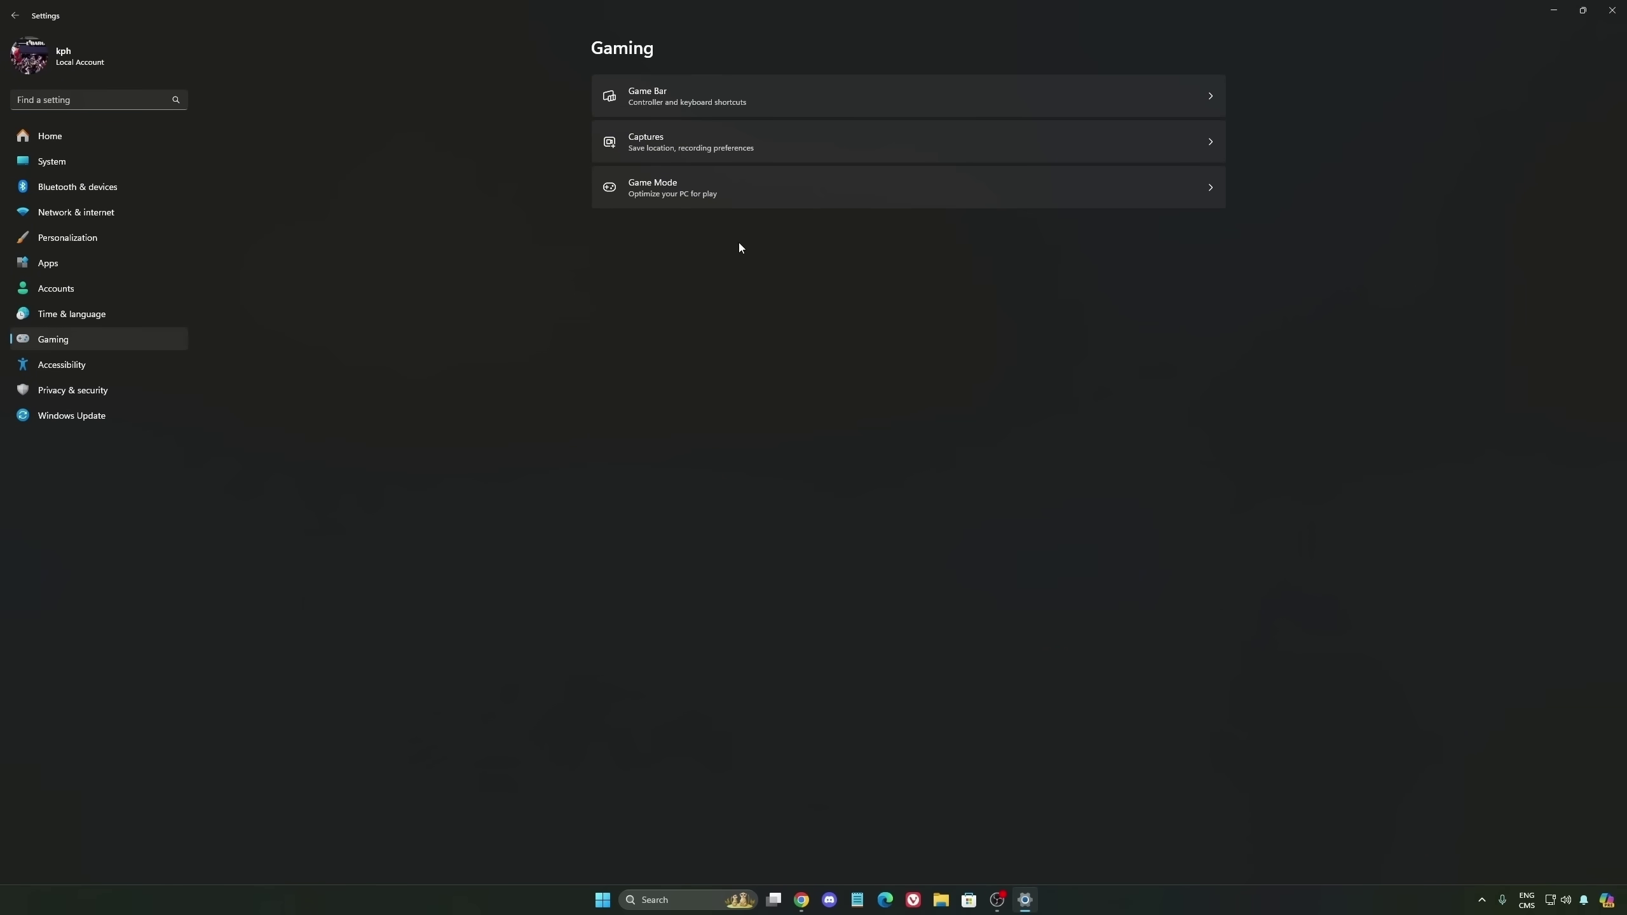
{"action": "left_click", "coordinate": [628, 101]}
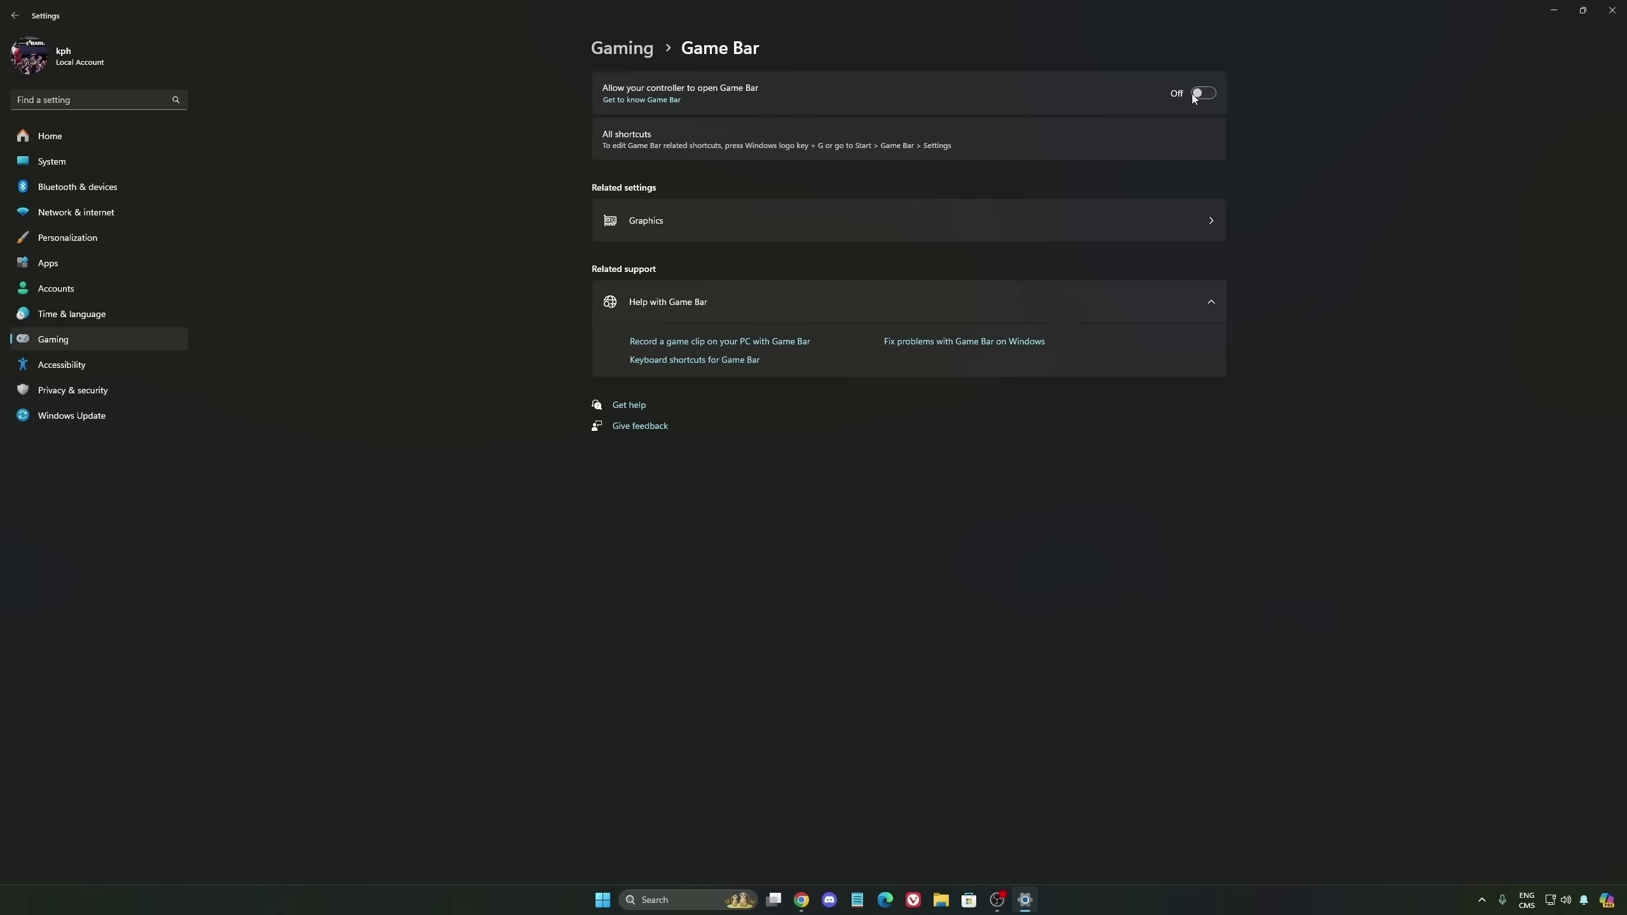
Step: Open the default graphics settings and check hardware-accelerated GPU scheduling, windowed game optimizations and Auto HDR
{"action": "left_click", "coordinate": [760, 221]}
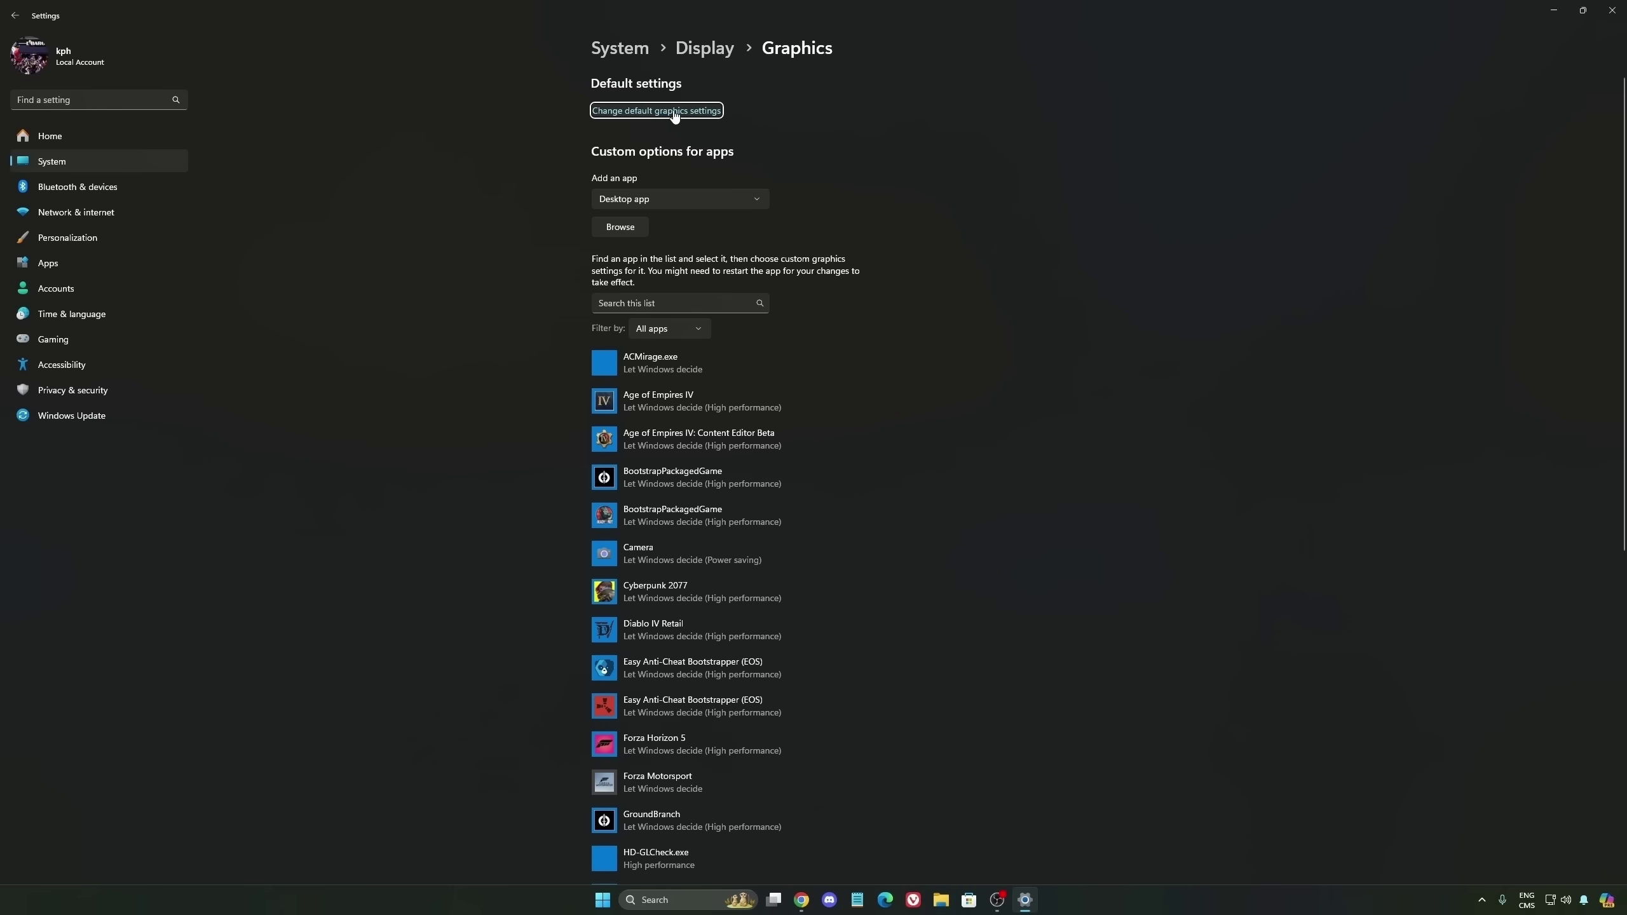
{"action": "left_click", "coordinate": [674, 111]}
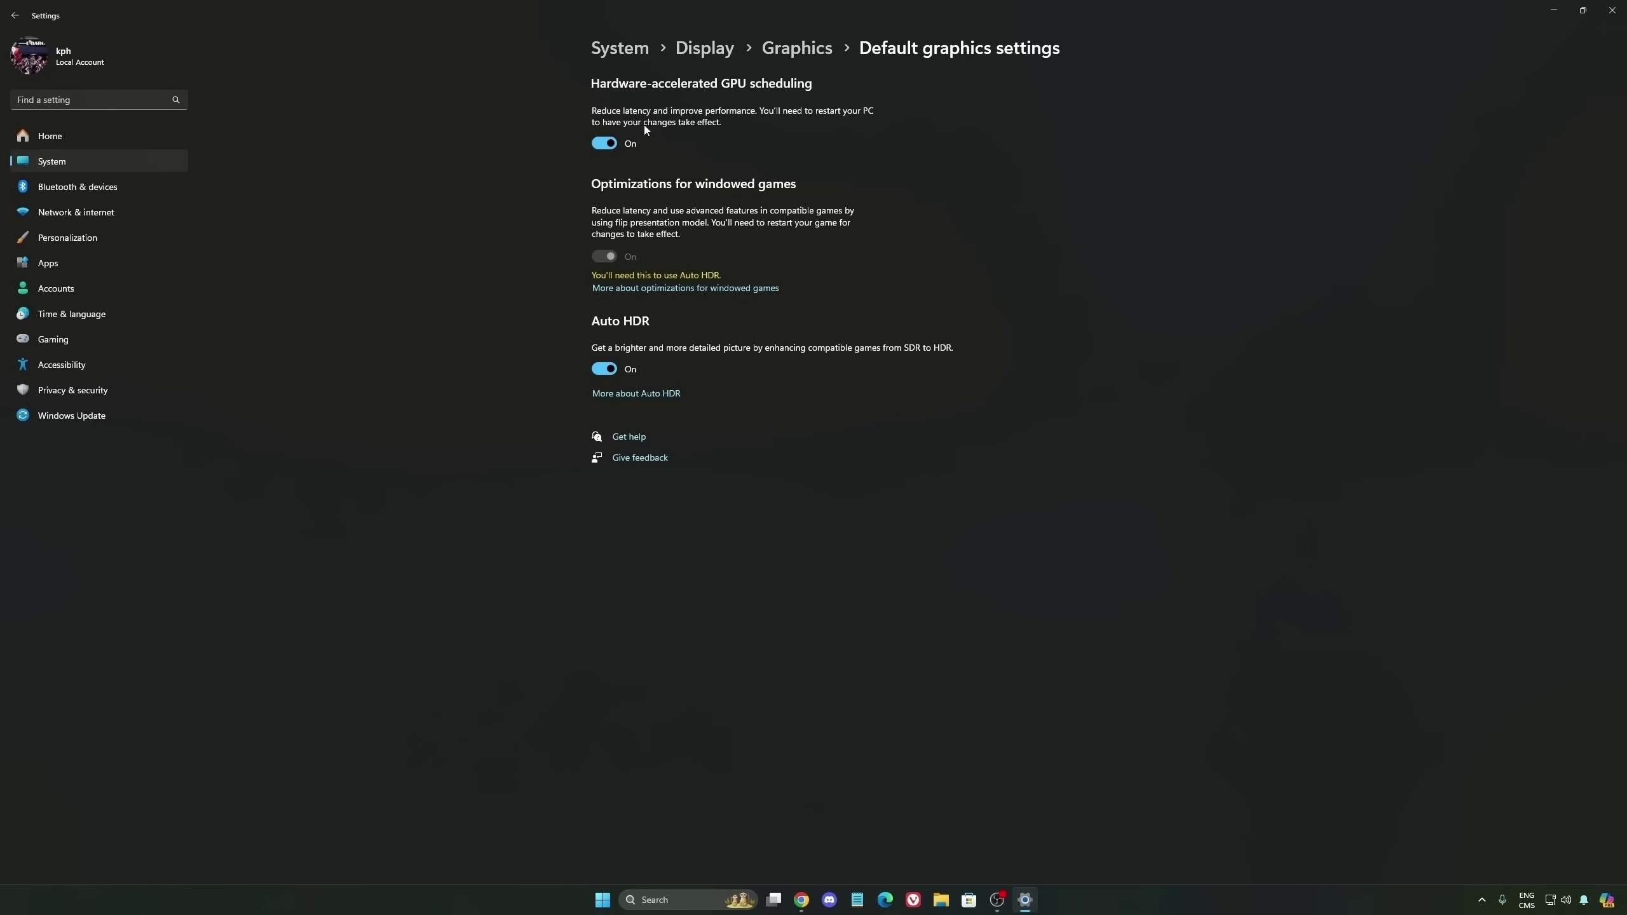
Step: Check the recording preferences under Captures and the Game Mode setting in the Gaming section
{"action": "left_click", "coordinate": [83, 339]}
{"action": "left_click", "coordinate": [808, 154]}
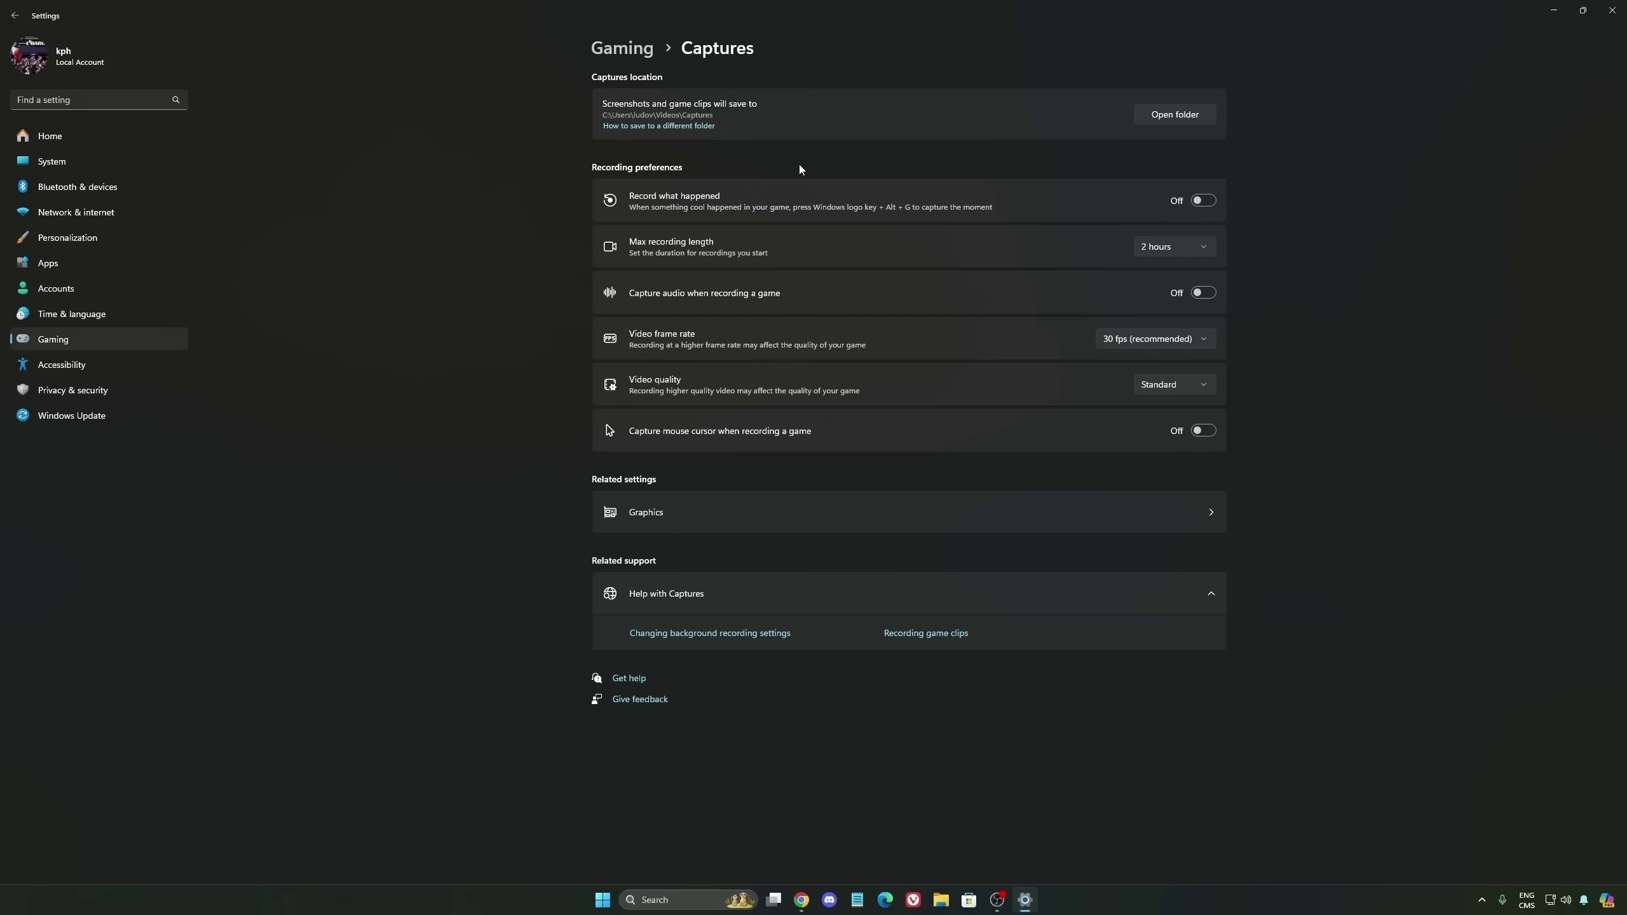
{"action": "left_click", "coordinate": [91, 348]}
{"action": "left_click", "coordinate": [753, 186]}
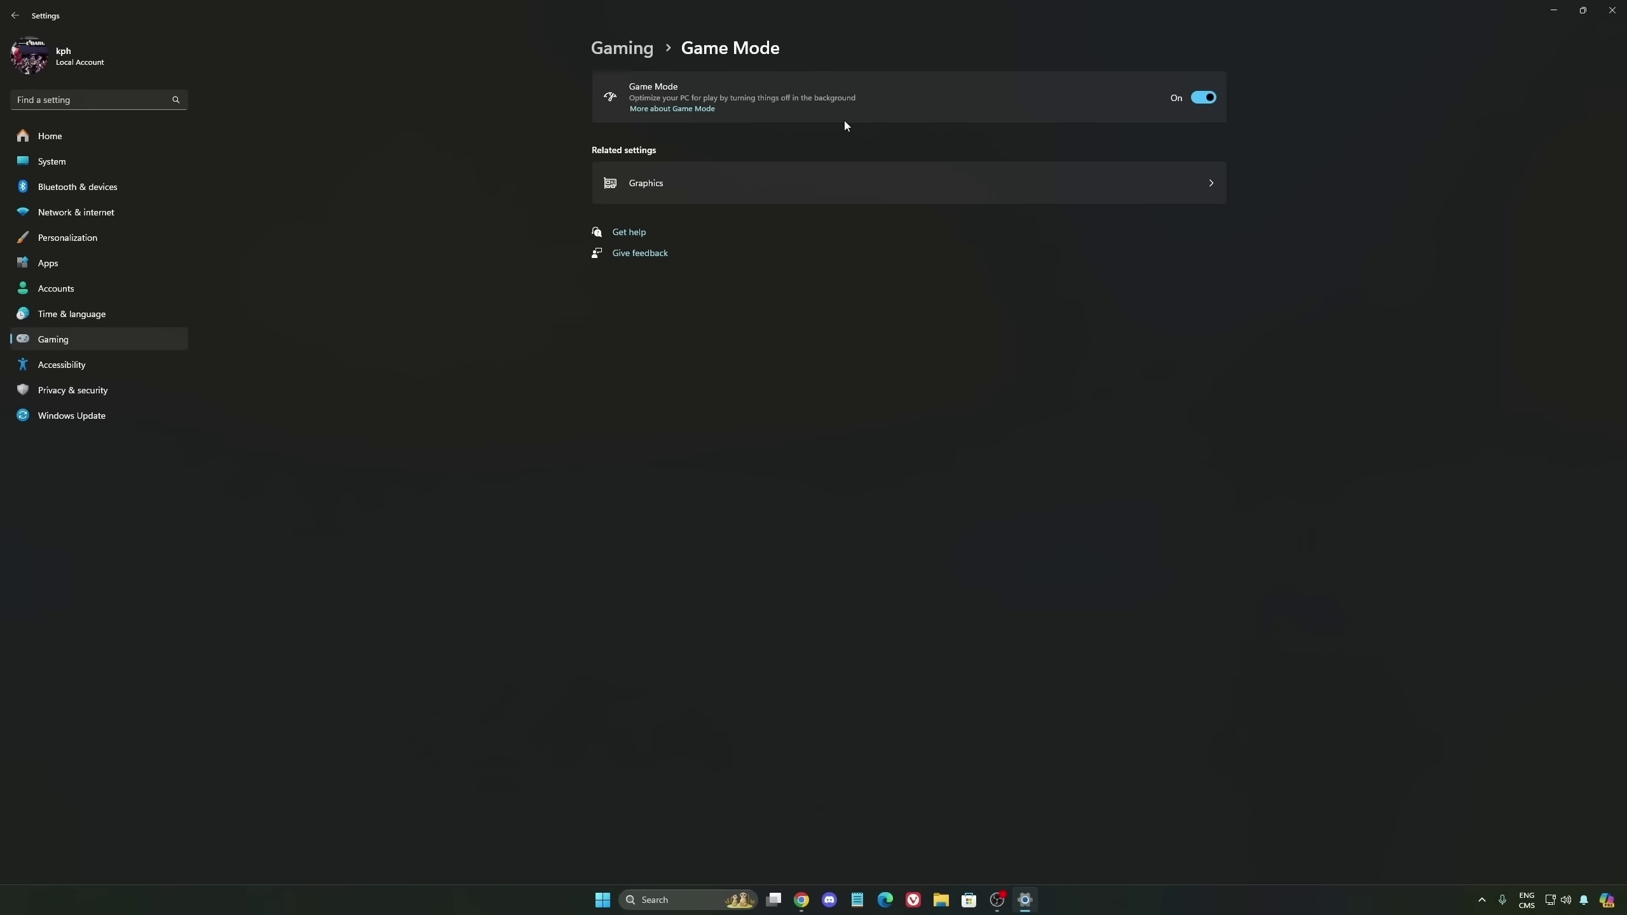
Step: View the available power modes in the system power settings and close the choices without picking one
{"action": "left_click", "coordinate": [74, 161]}
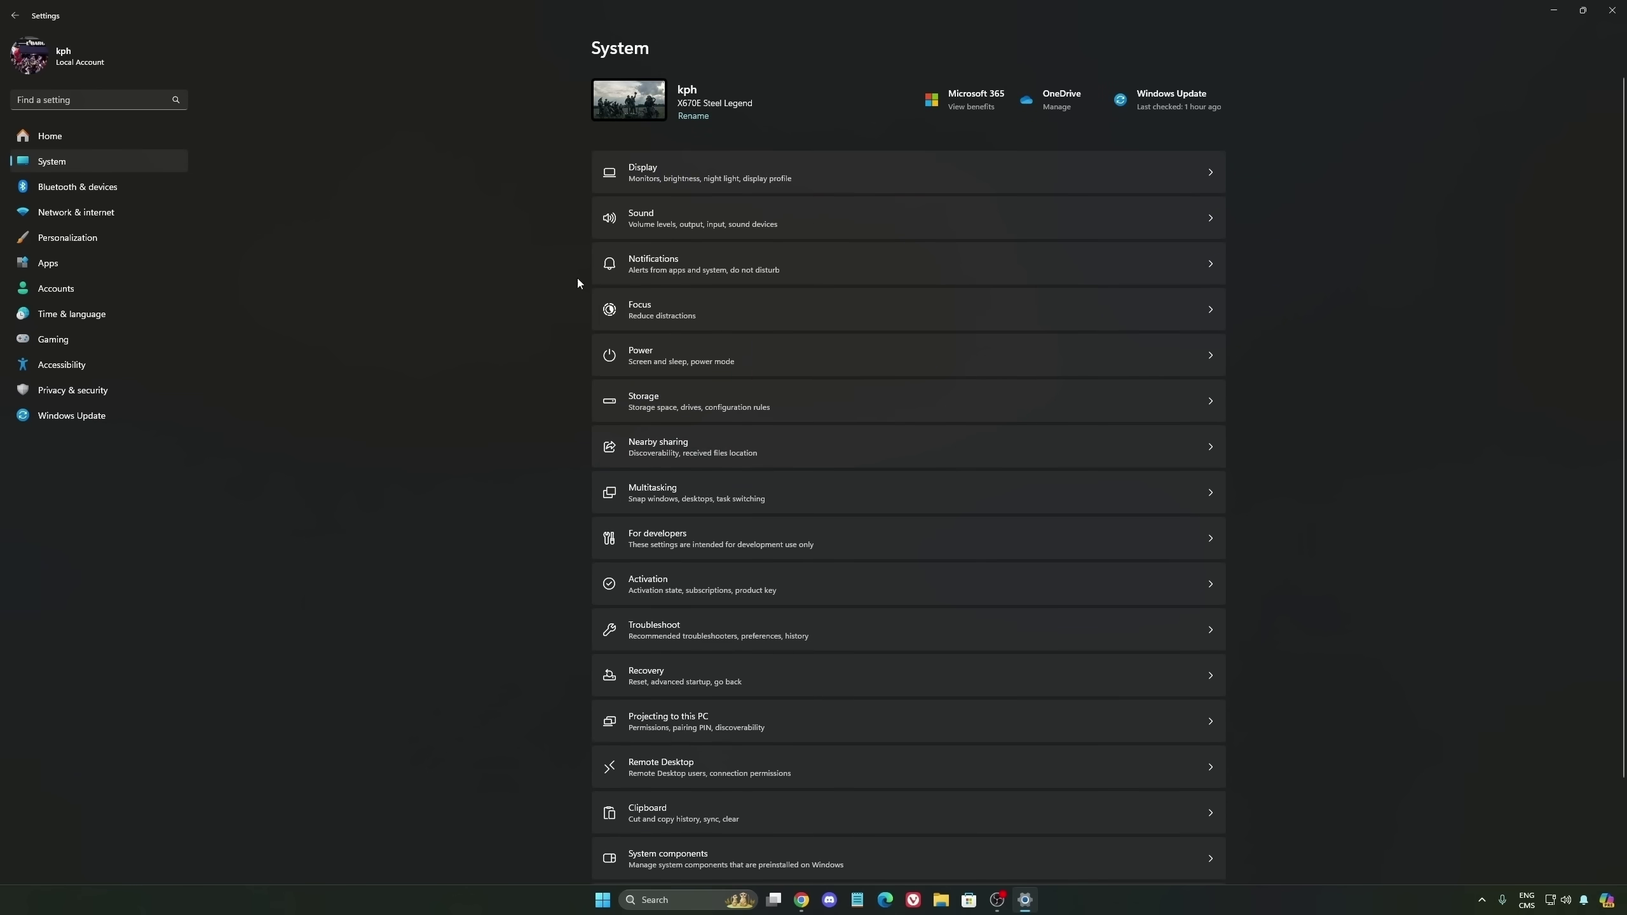
{"action": "left_click", "coordinate": [700, 367]}
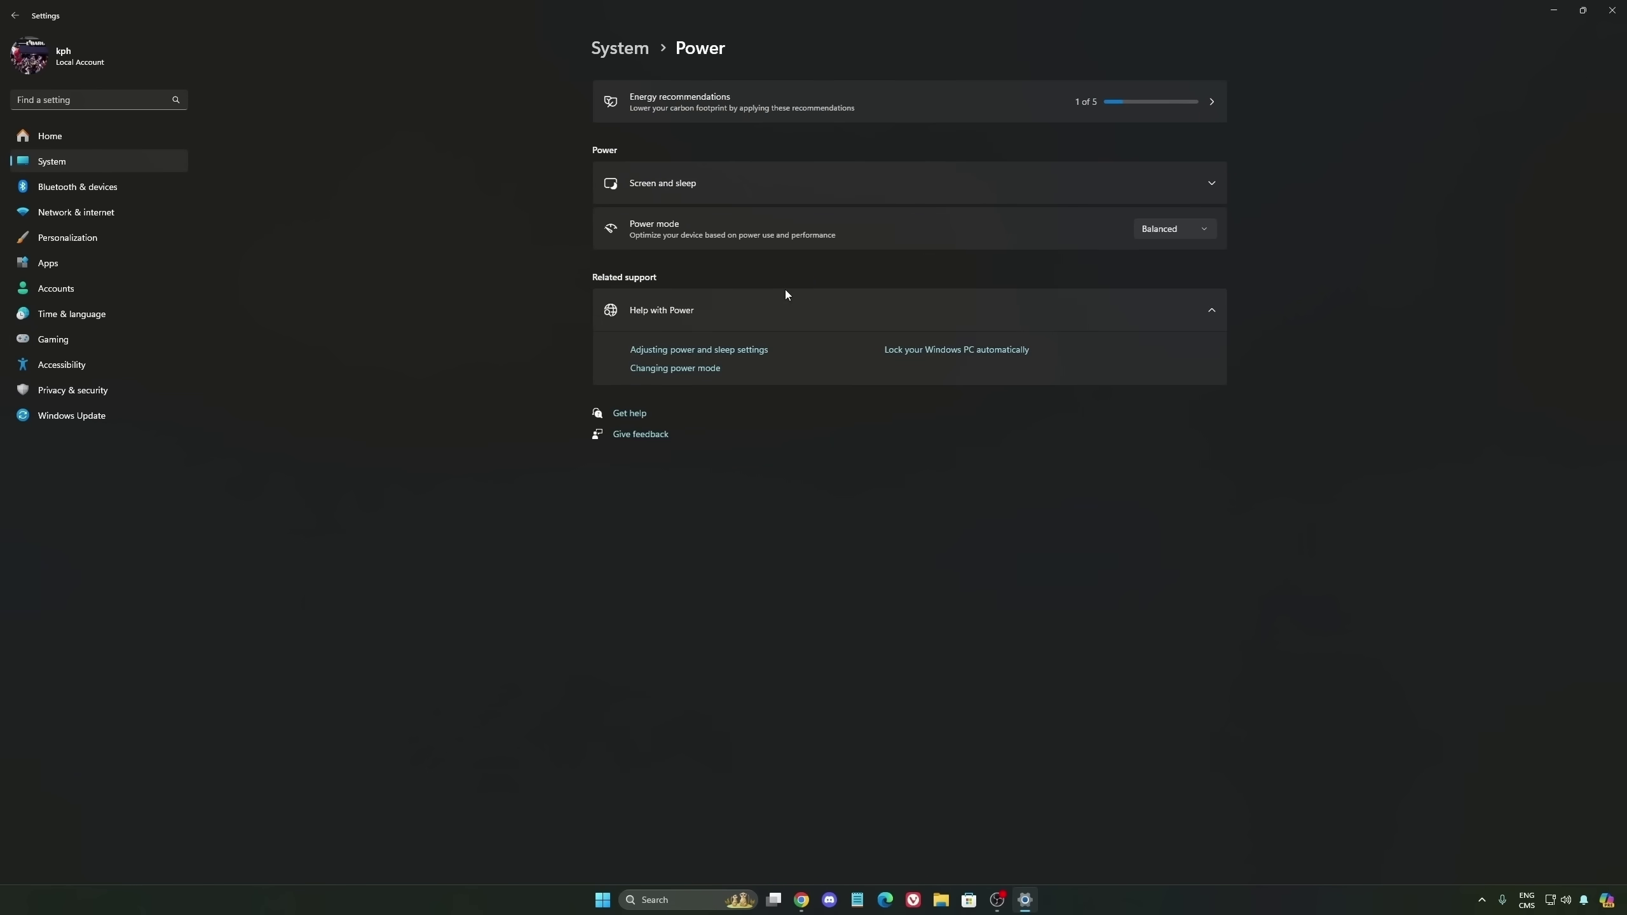
{"action": "left_click", "coordinate": [1196, 235]}
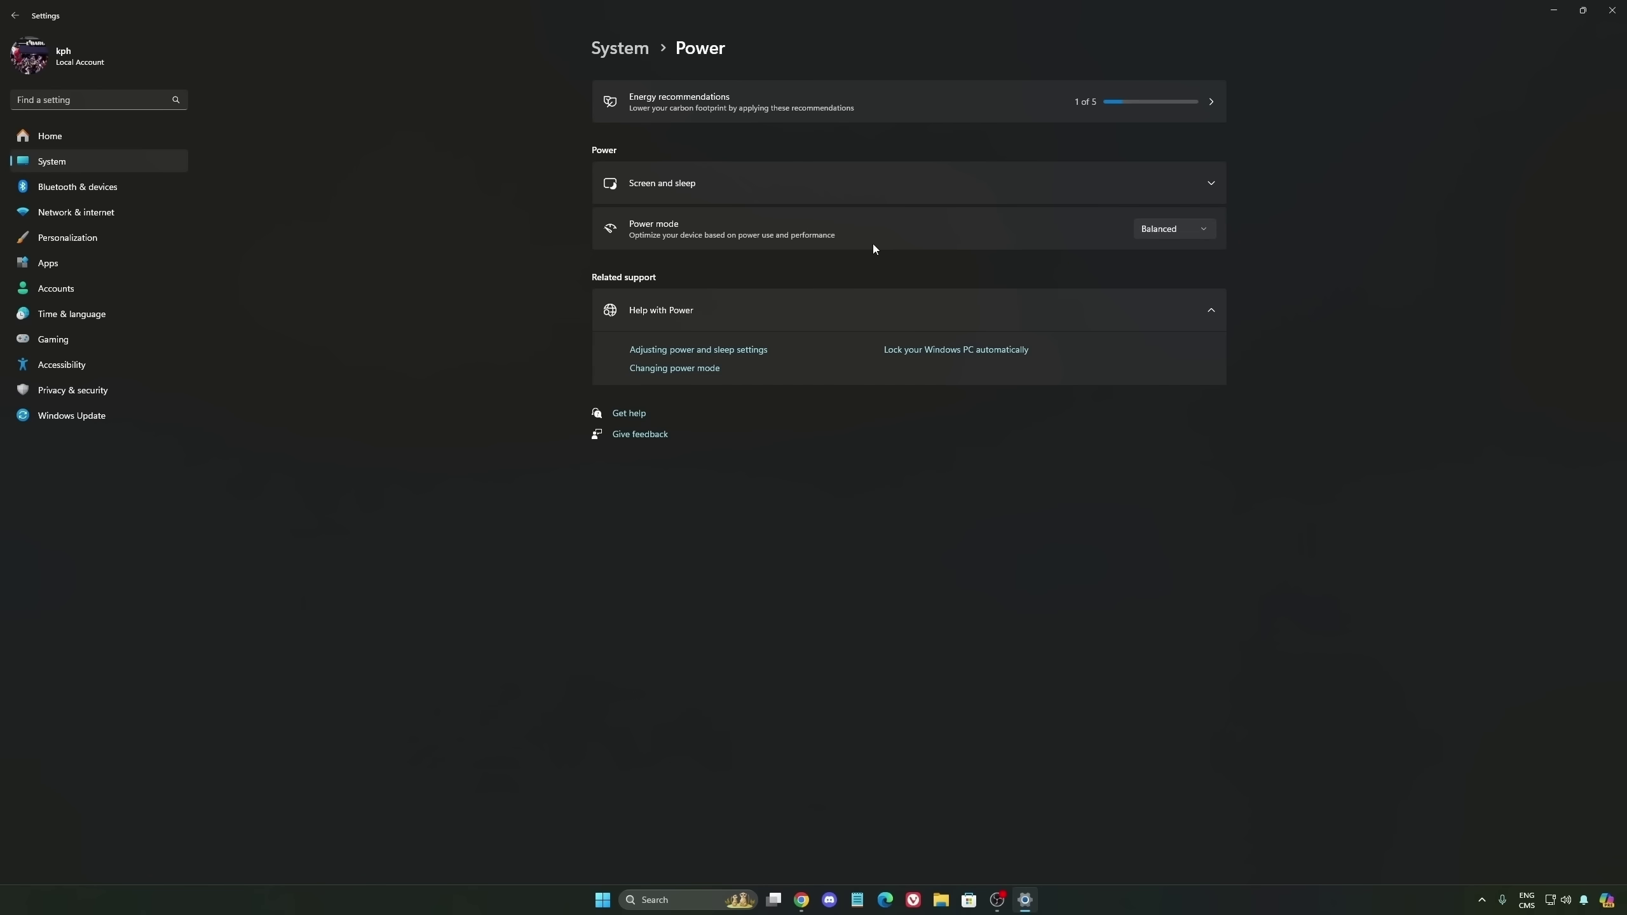
{"action": "left_click", "coordinate": [1169, 229]}
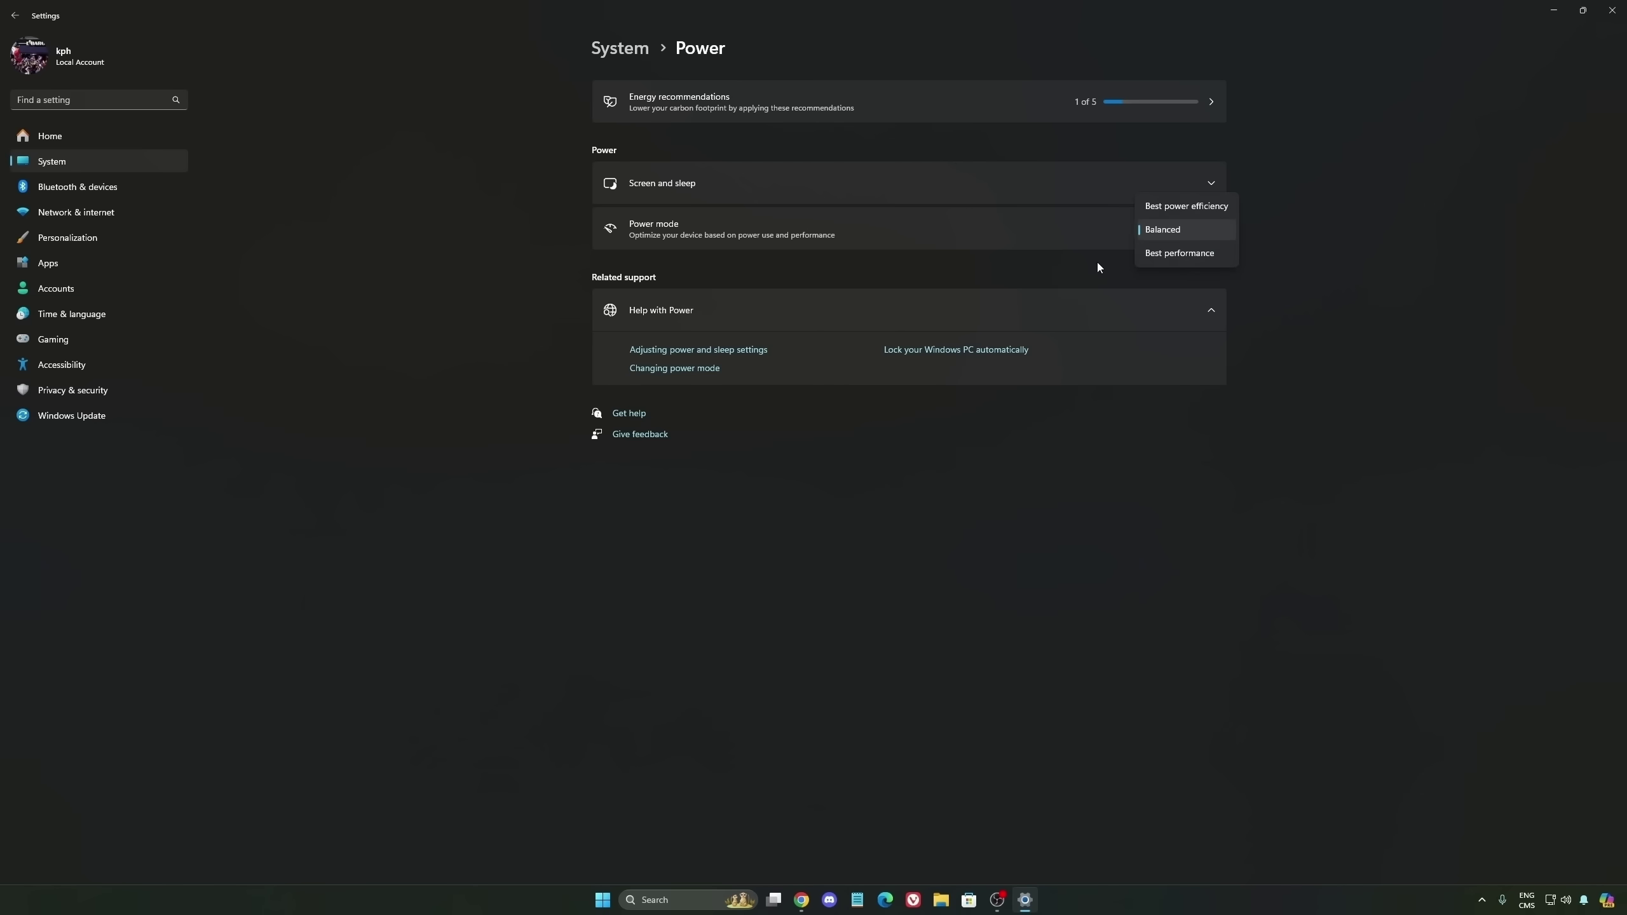
{"action": "left_click", "coordinate": [1329, 257]}
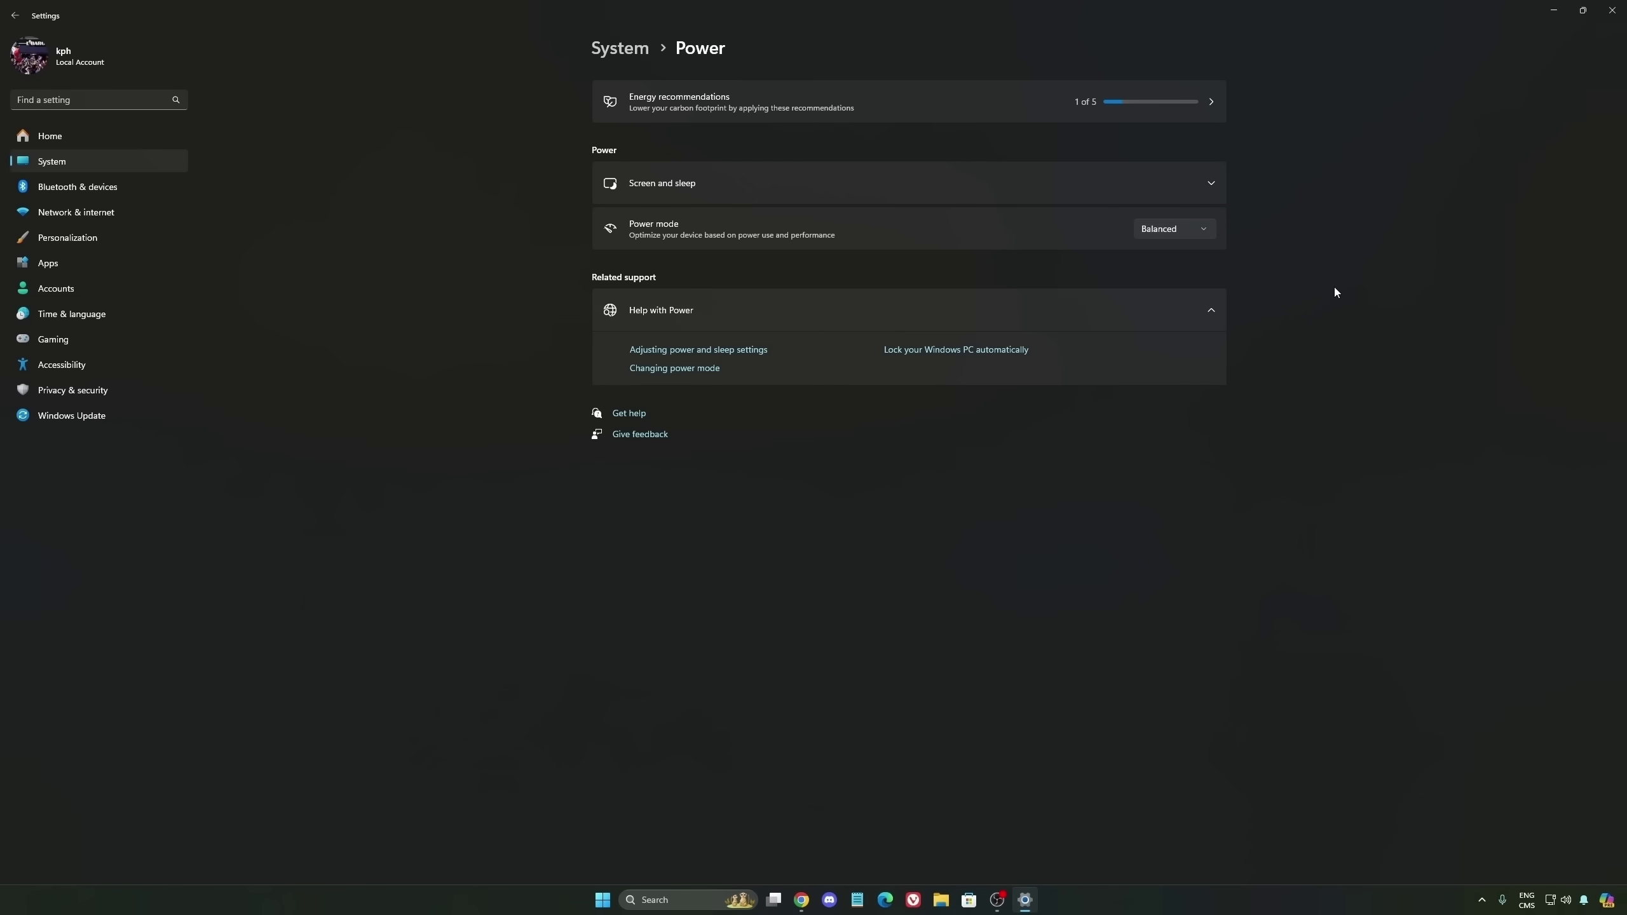
Step: Return to the Settings home page and open the Windows Update page
{"action": "left_click", "coordinate": [89, 139]}
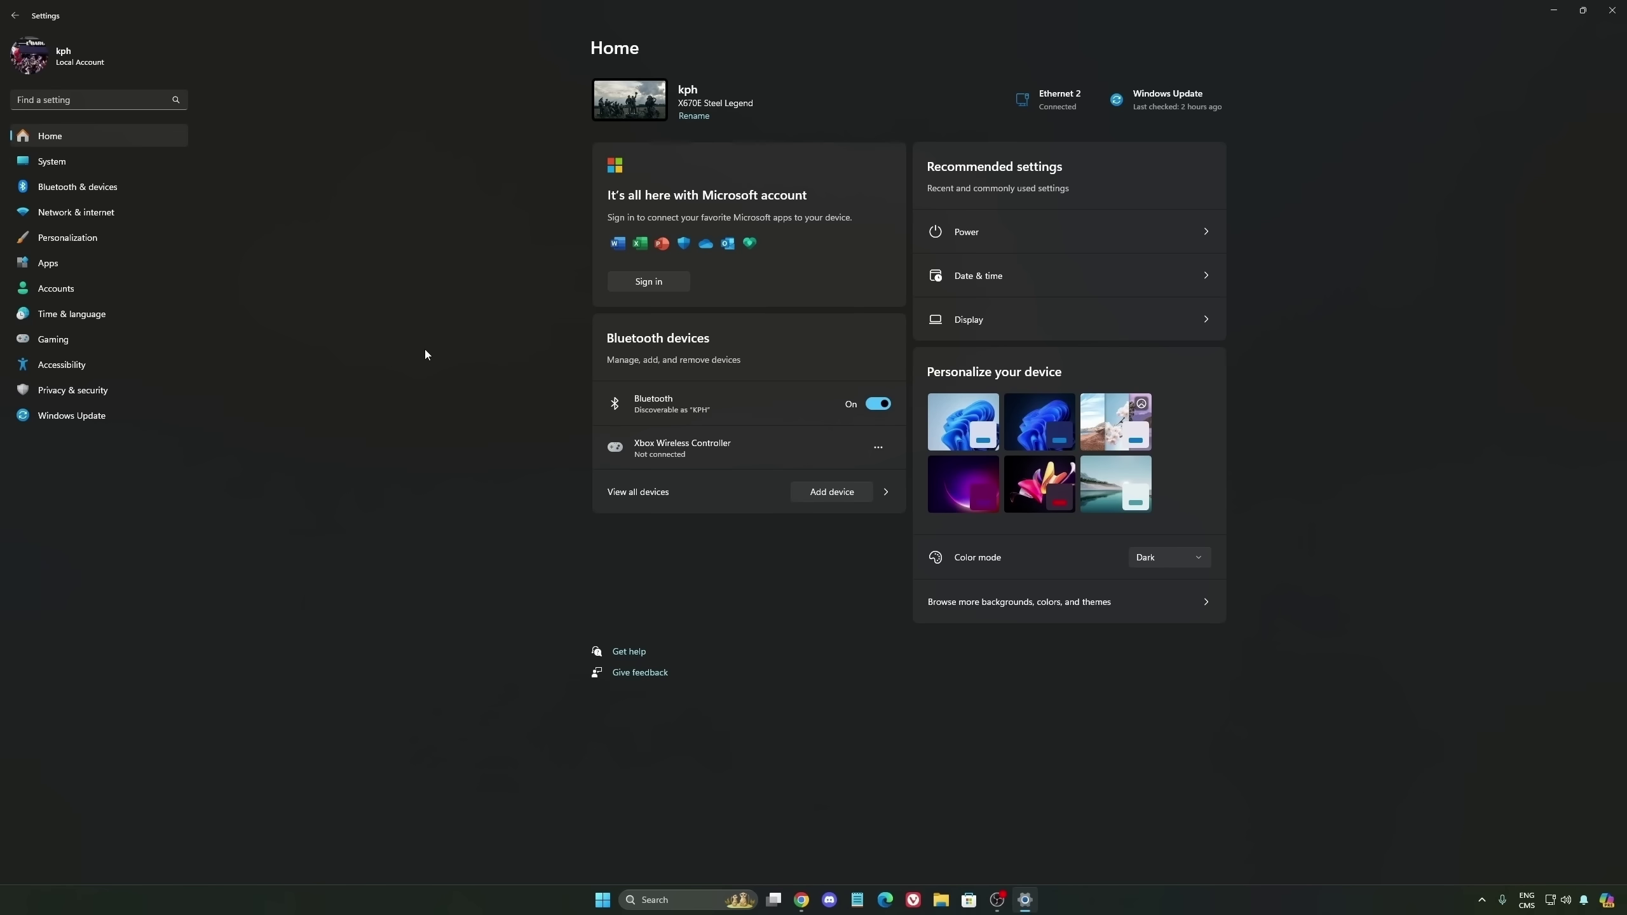
{"action": "left_click", "coordinate": [146, 417]}
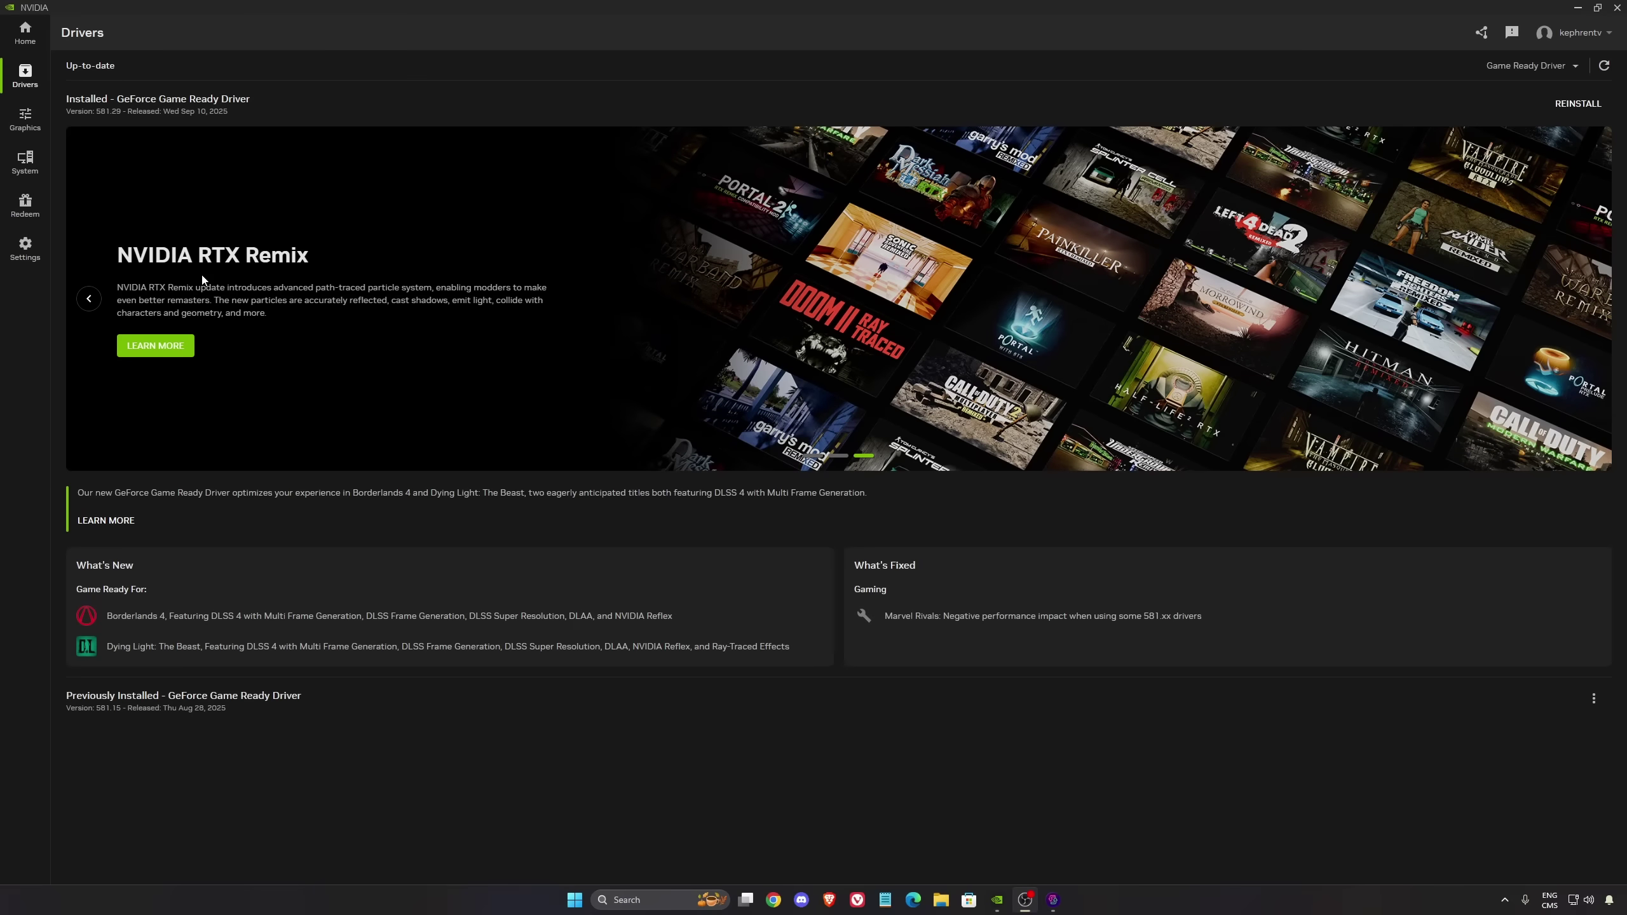
Step: Review the in-game settings and driver settings of Borderlands 4, including its DLSS Override model presets
{"action": "left_click", "coordinate": [25, 118]}
{"action": "left_click", "coordinate": [158, 192]}
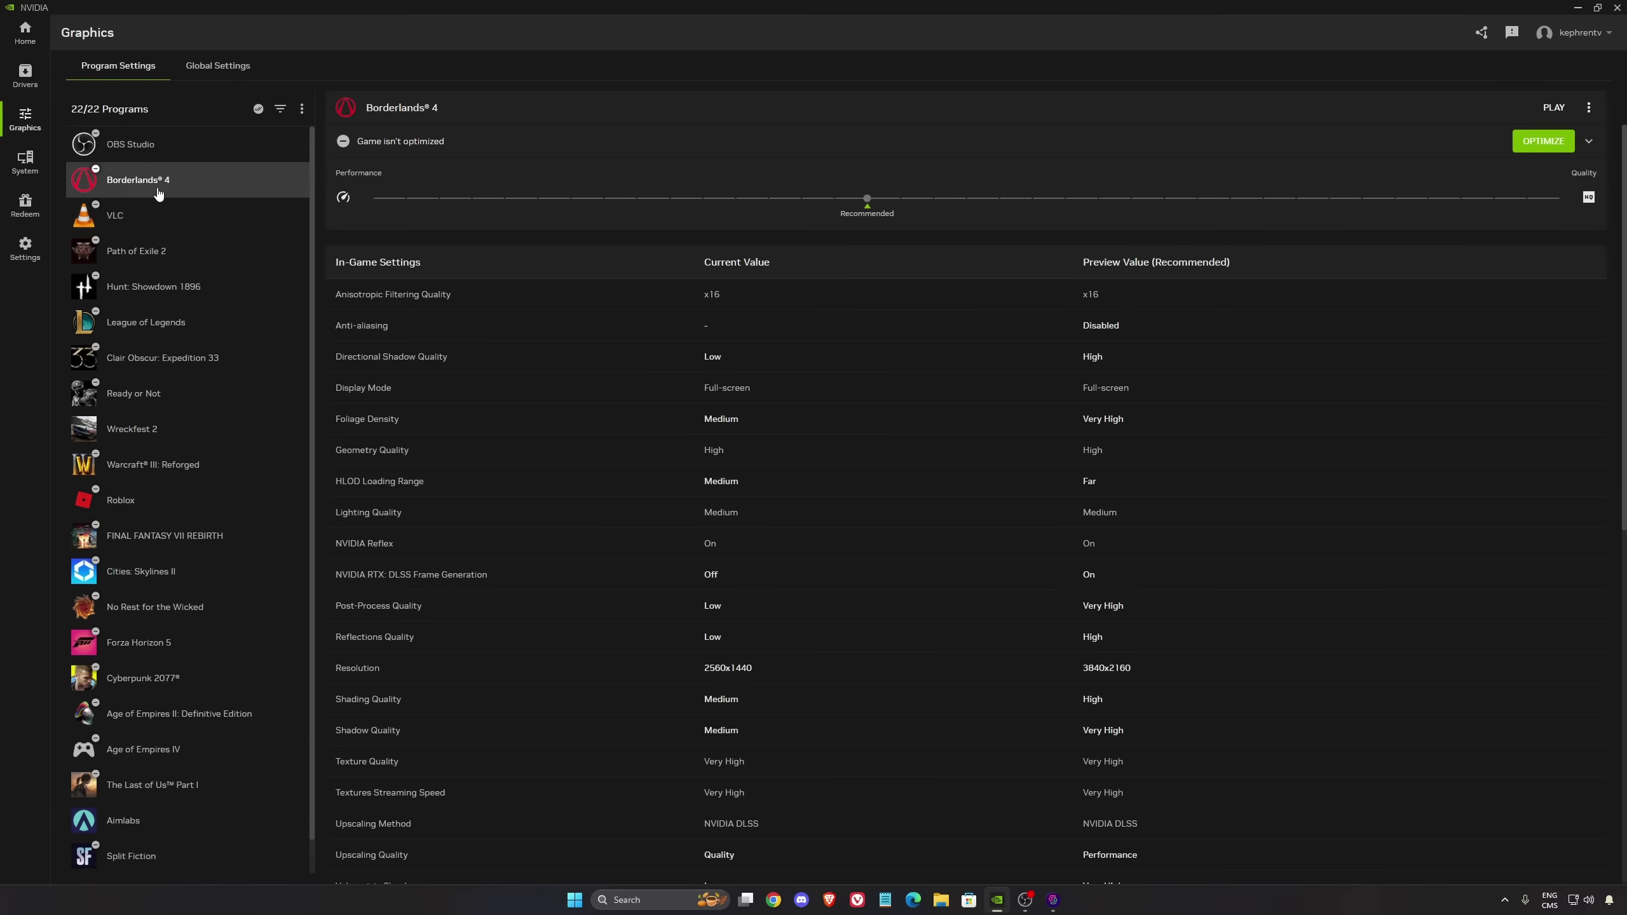
{"action": "scroll", "coordinate": [576, 513], "scroll_direction": "down", "scroll_amount": 8}
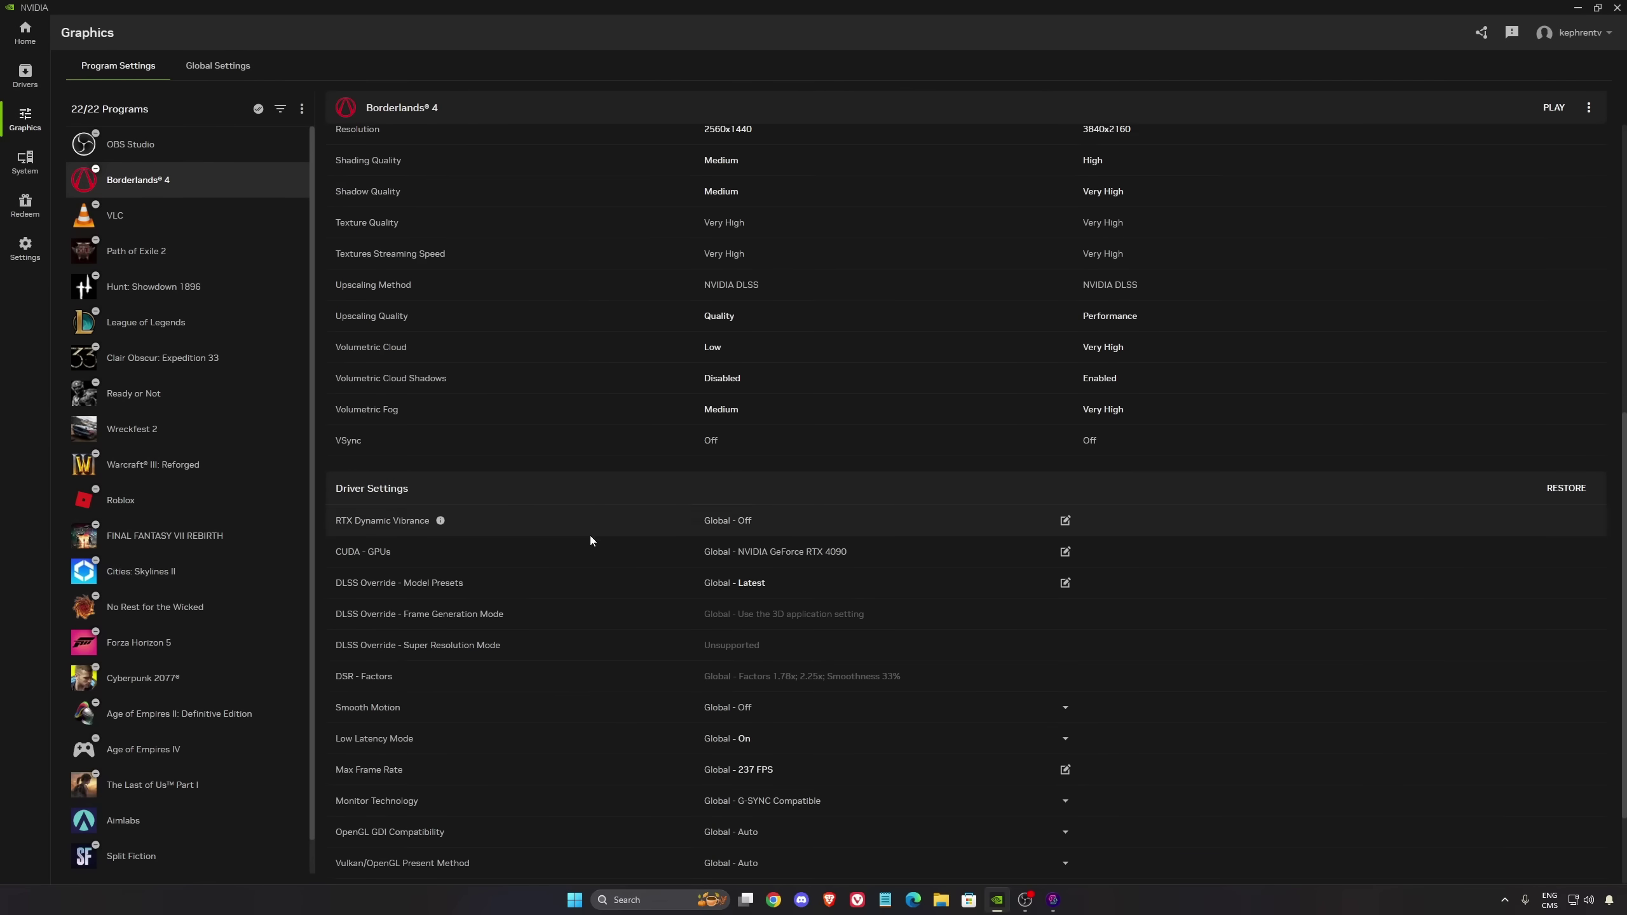
{"action": "scroll", "coordinate": [679, 461], "scroll_direction": "down", "scroll_amount": 2}
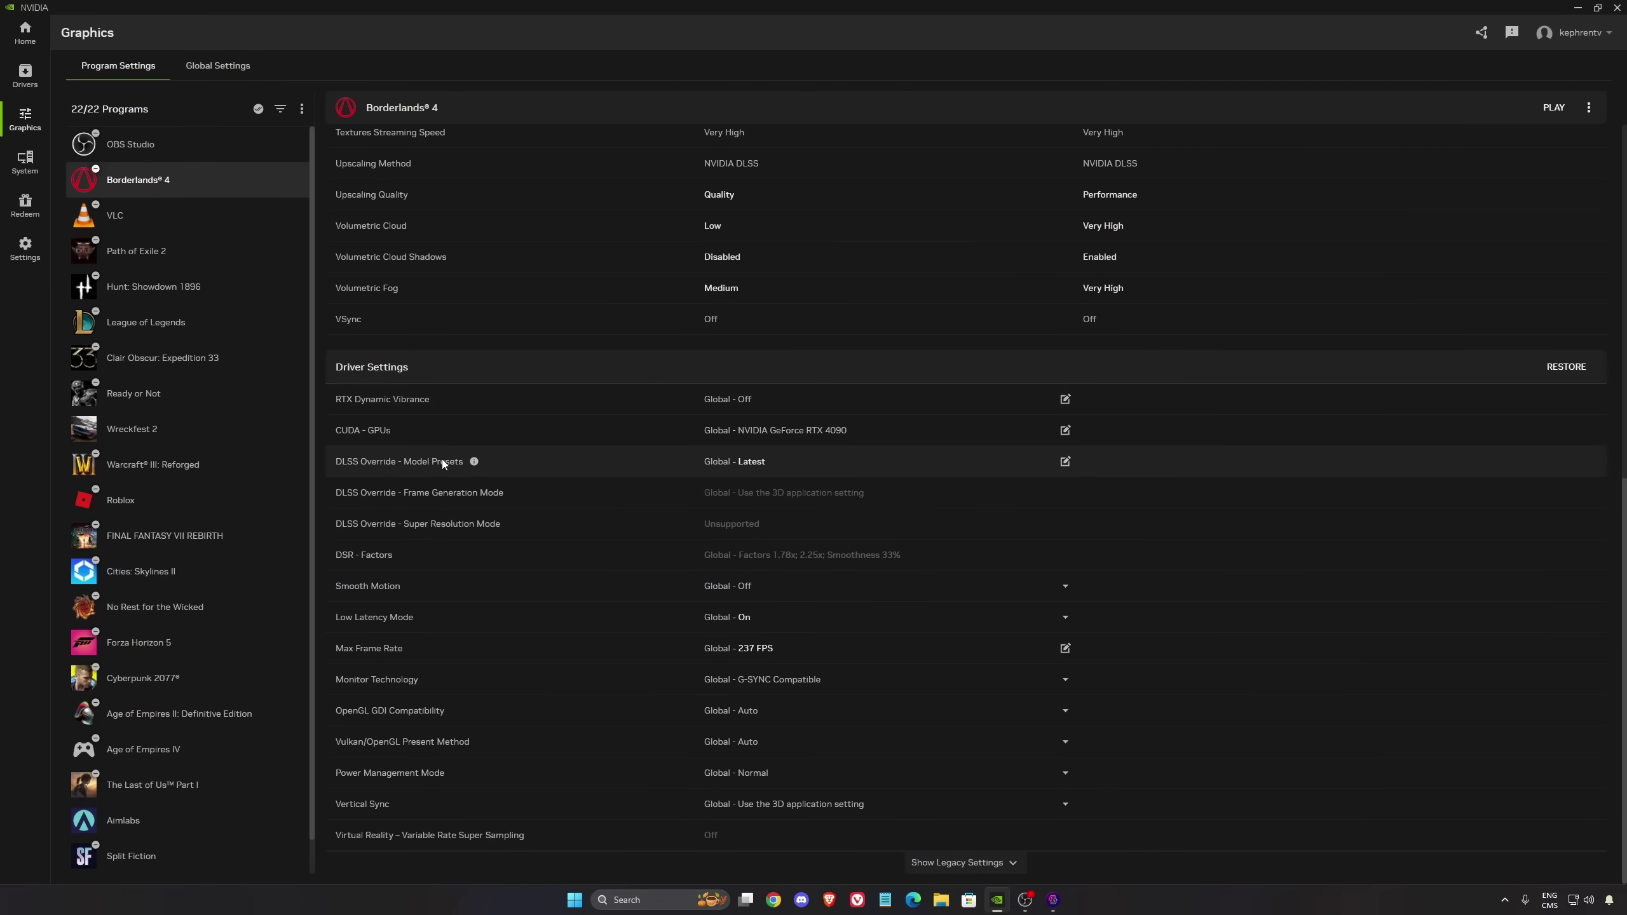
{"action": "scroll", "coordinate": [705, 474], "scroll_direction": "up", "scroll_amount": 10}
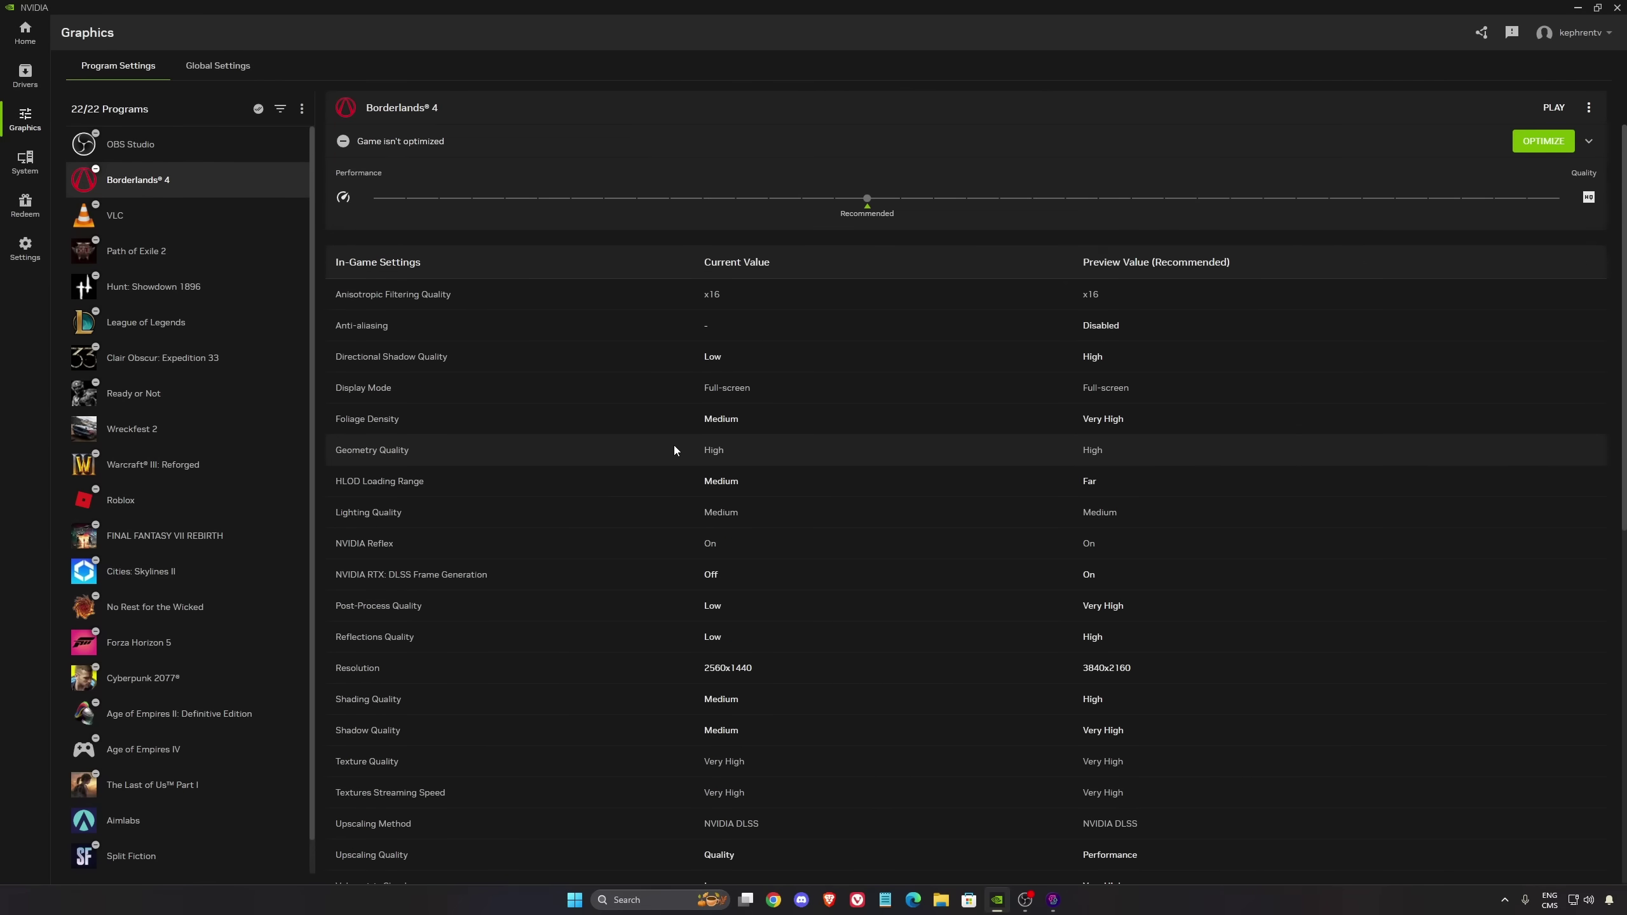
{"action": "scroll", "coordinate": [615, 413], "scroll_direction": "down", "scroll_amount": 10}
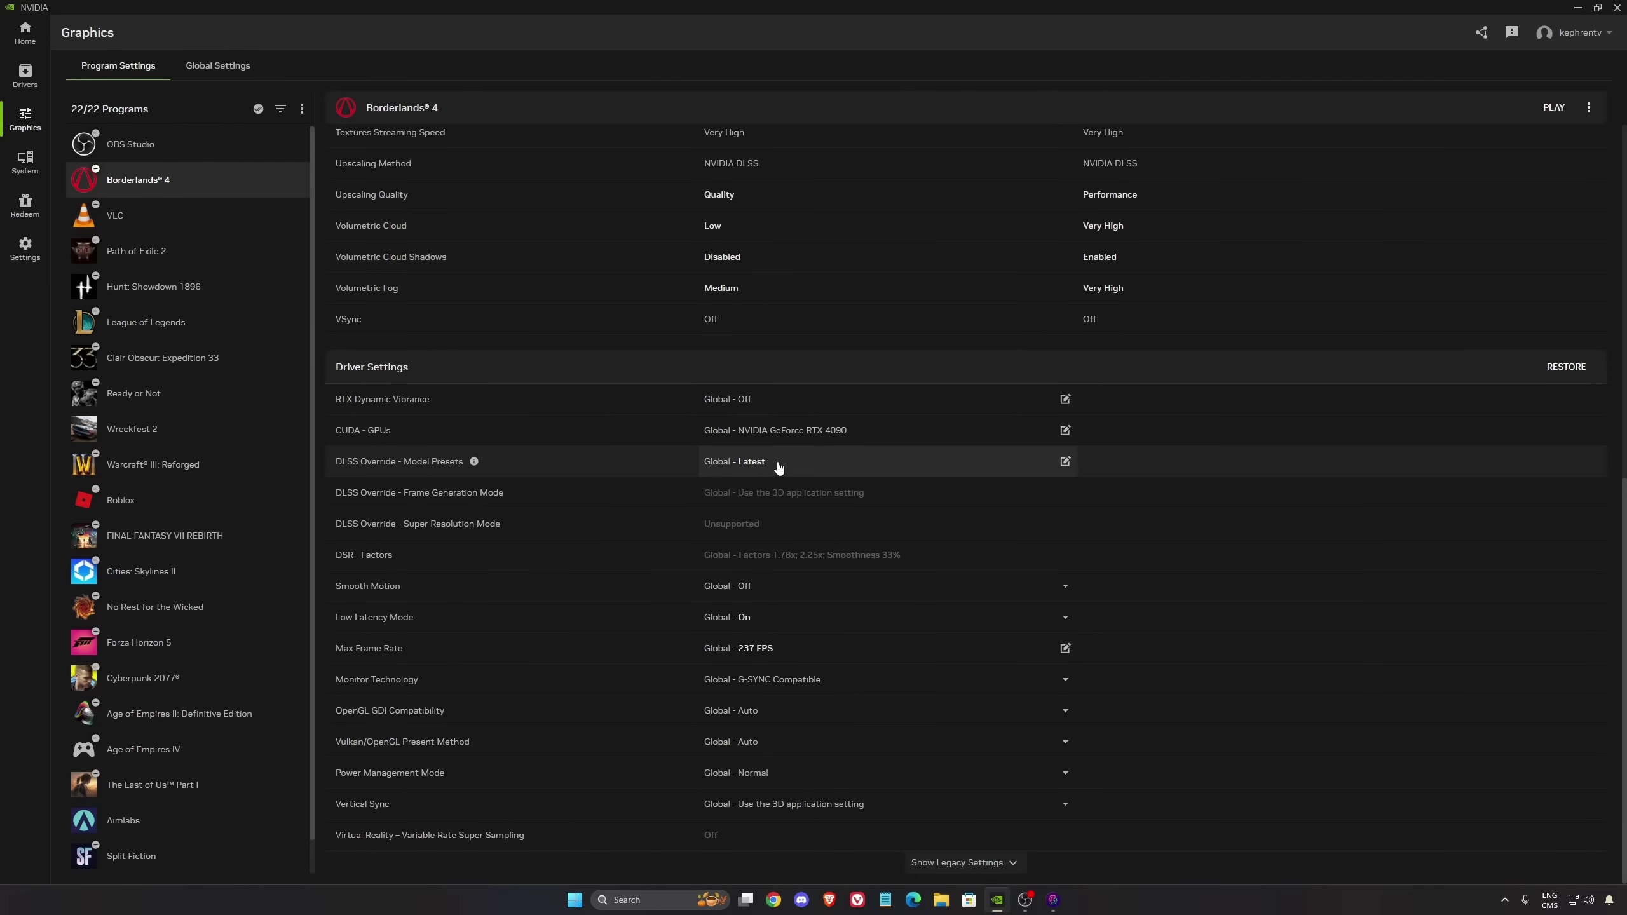
Step: View the global driver settings and check the opt-in for beta or experimental features on the About page
{"action": "left_click", "coordinate": [218, 67]}
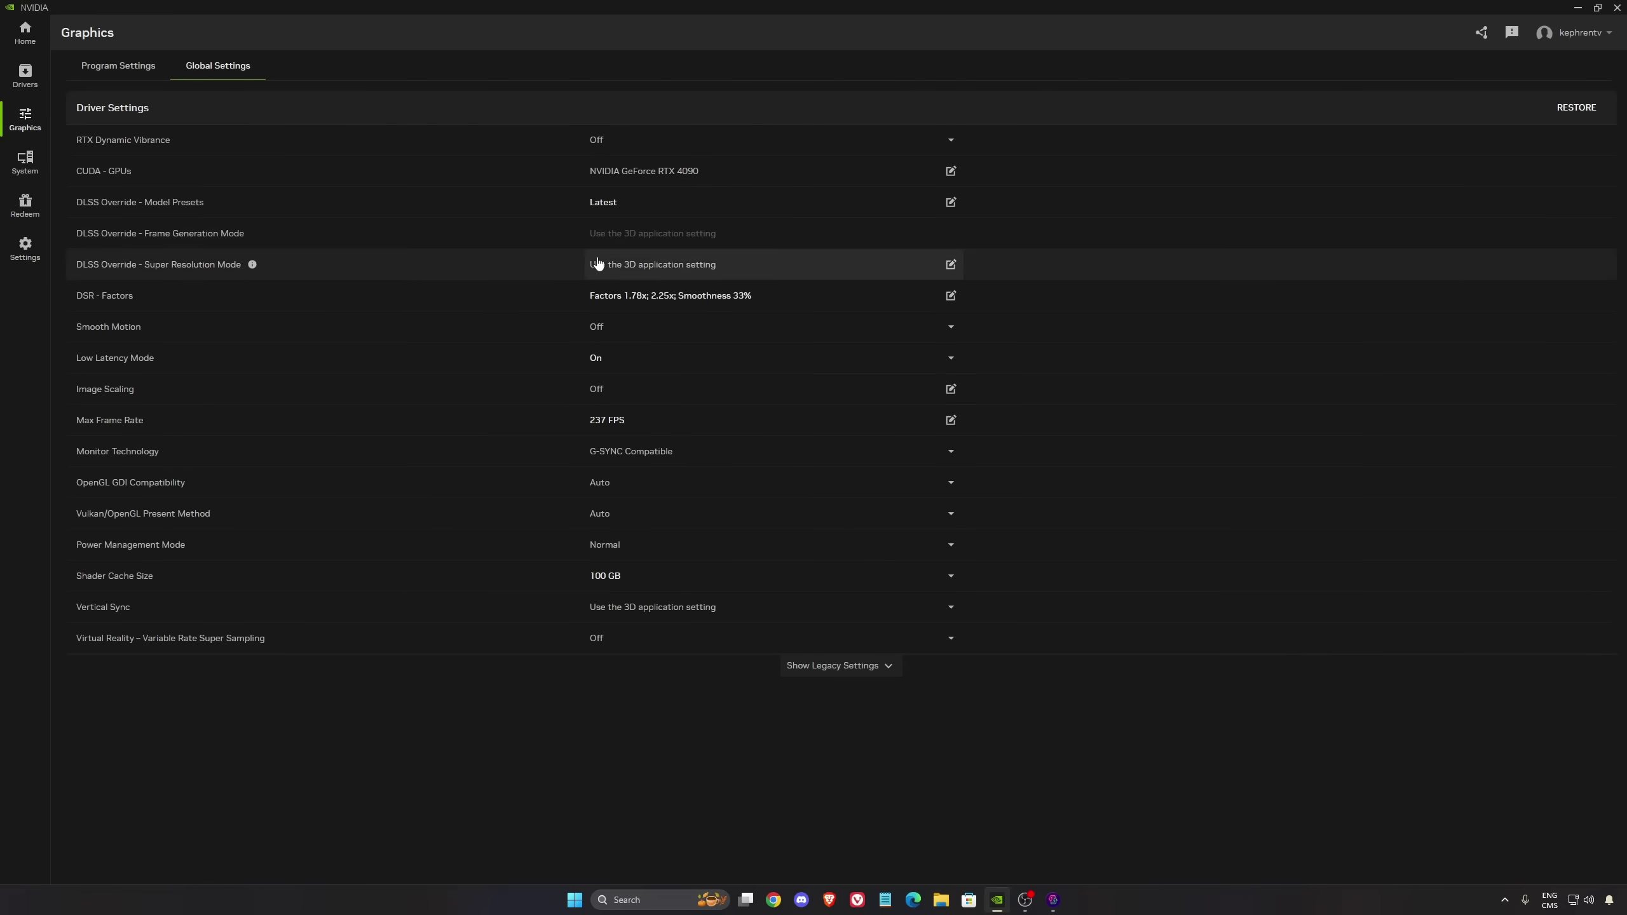
{"action": "left_click", "coordinate": [26, 248]}
{"action": "left_click", "coordinate": [247, 67]}
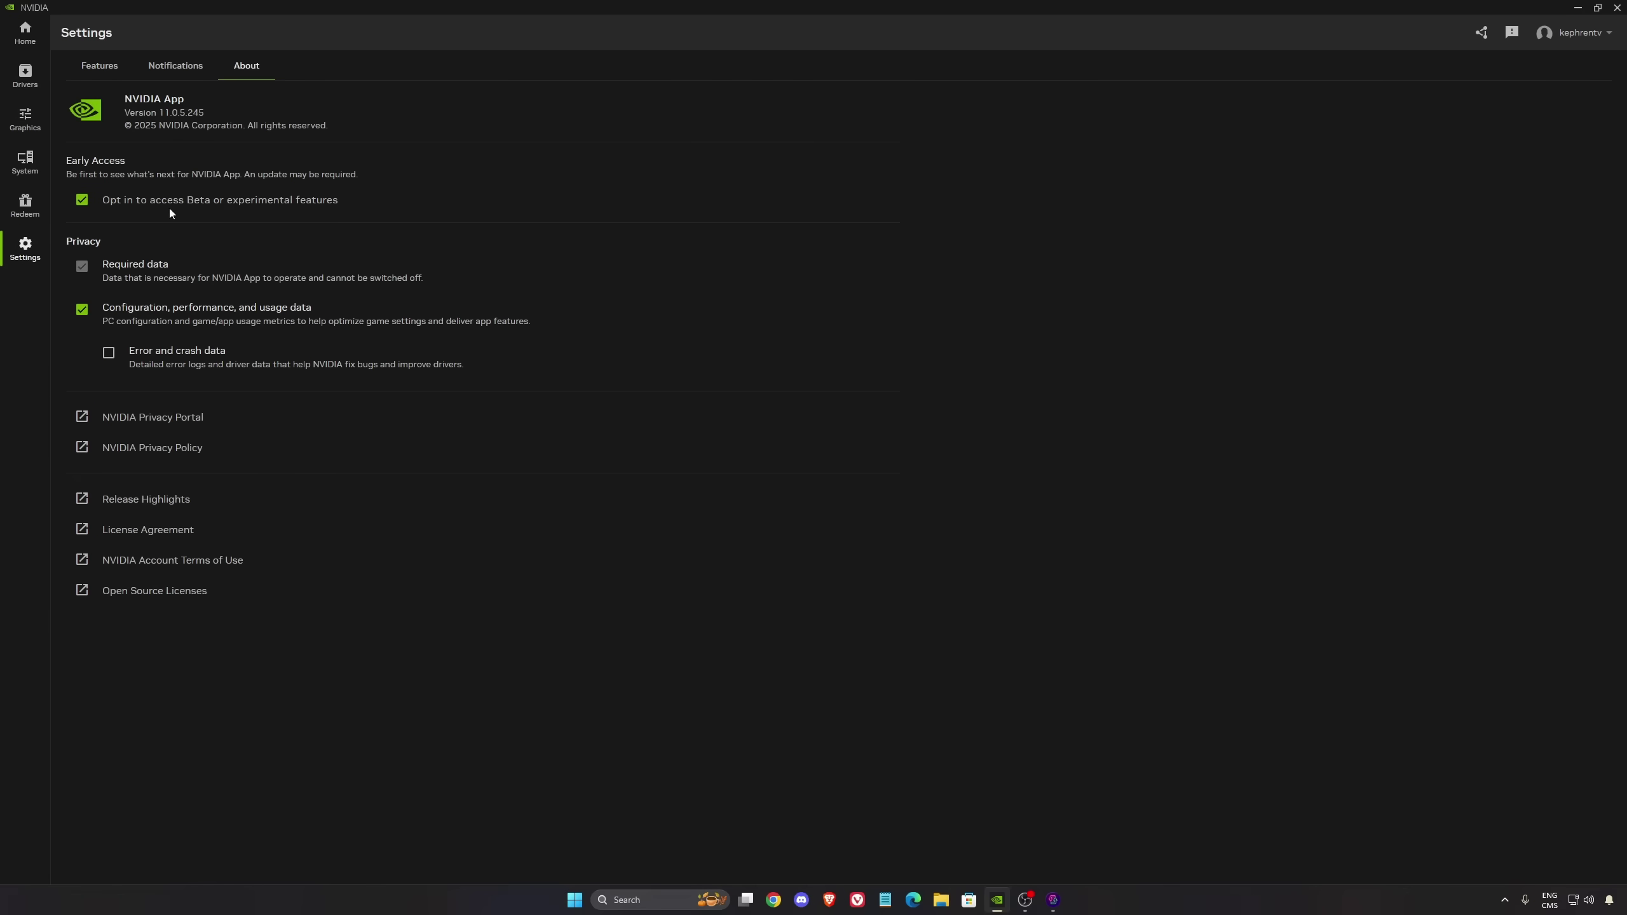
Step: Examine the Latest option of the global DLSS Override - Model Presets and close the dialog without applying
{"action": "left_click", "coordinate": [24, 120]}
{"action": "left_click", "coordinate": [218, 65]}
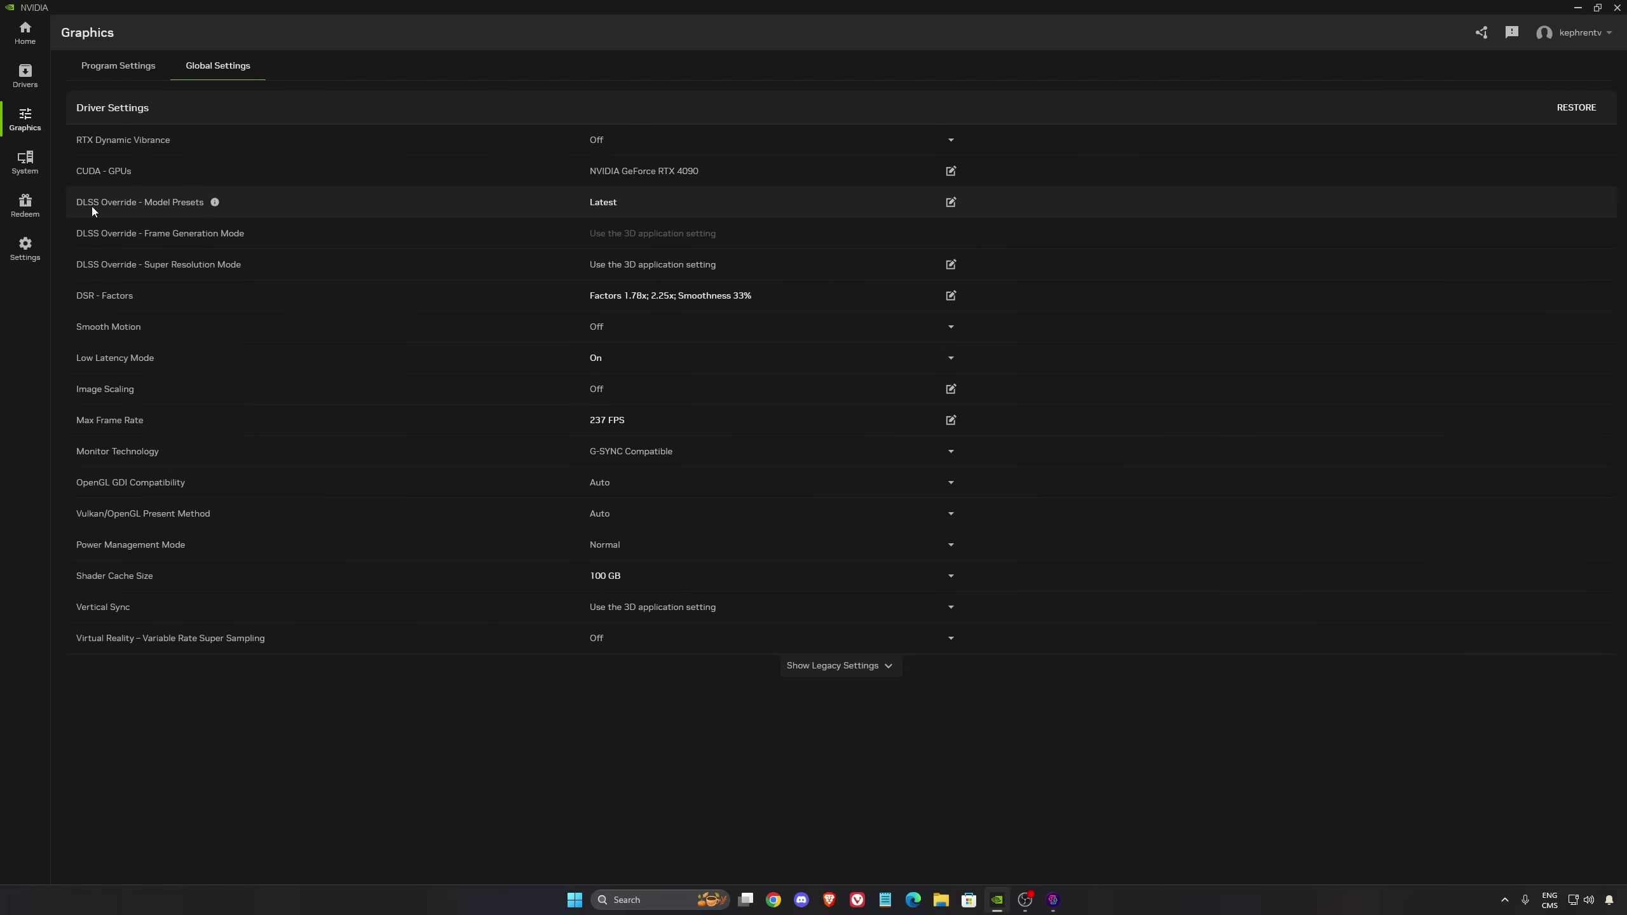
{"action": "left_click", "coordinate": [724, 205]}
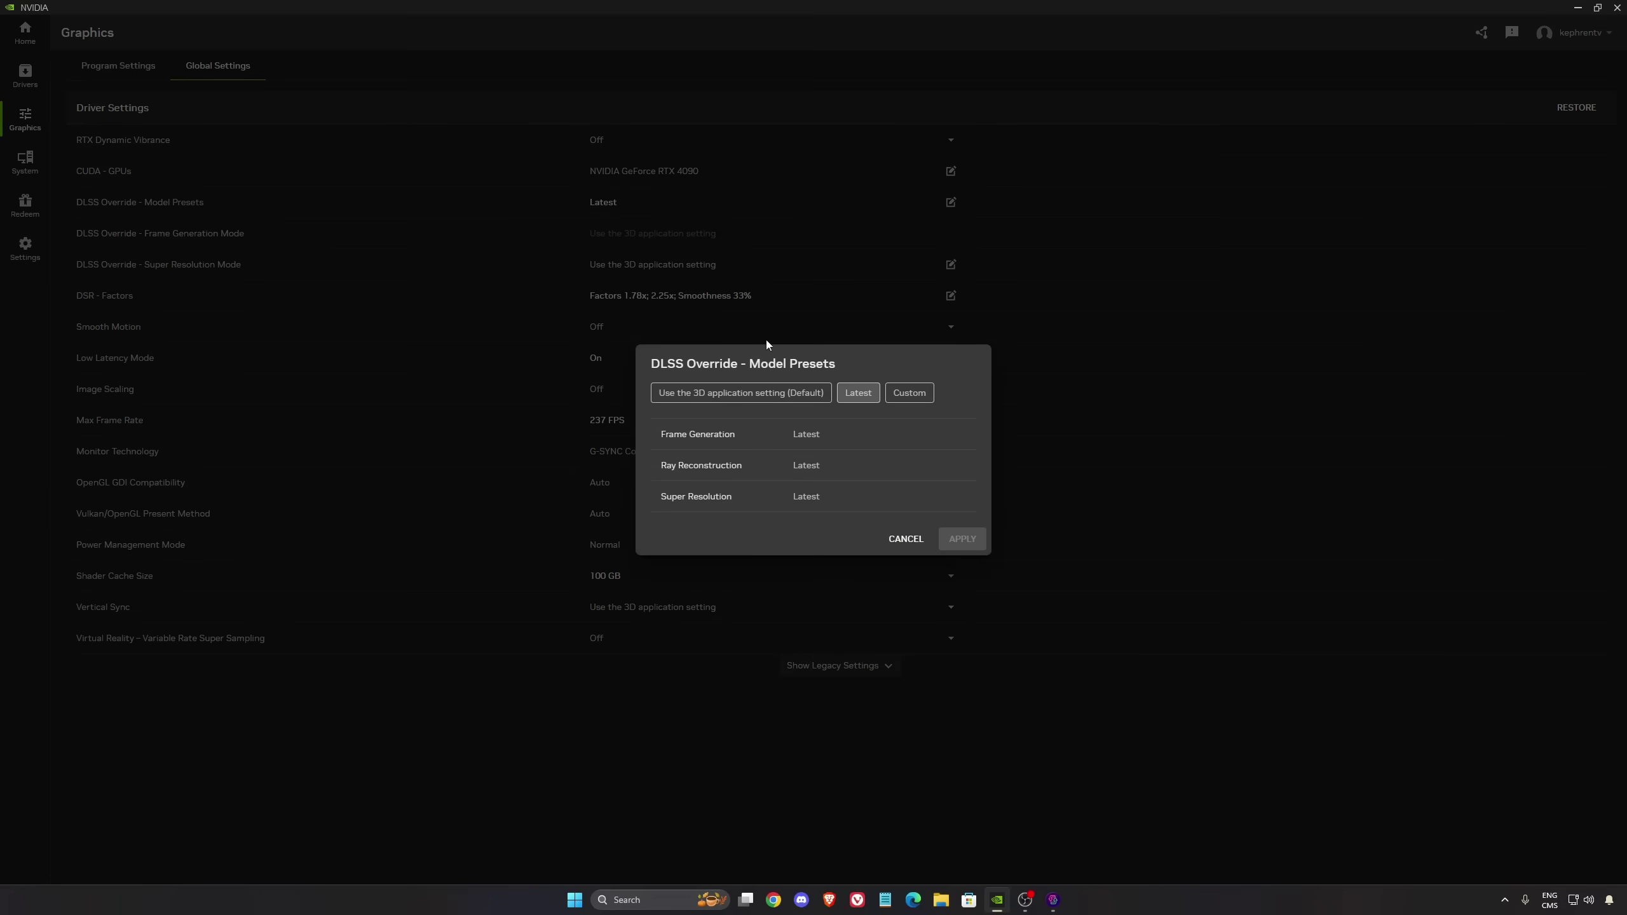
{"action": "left_click", "coordinate": [858, 392]}
{"action": "left_click", "coordinate": [906, 539]}
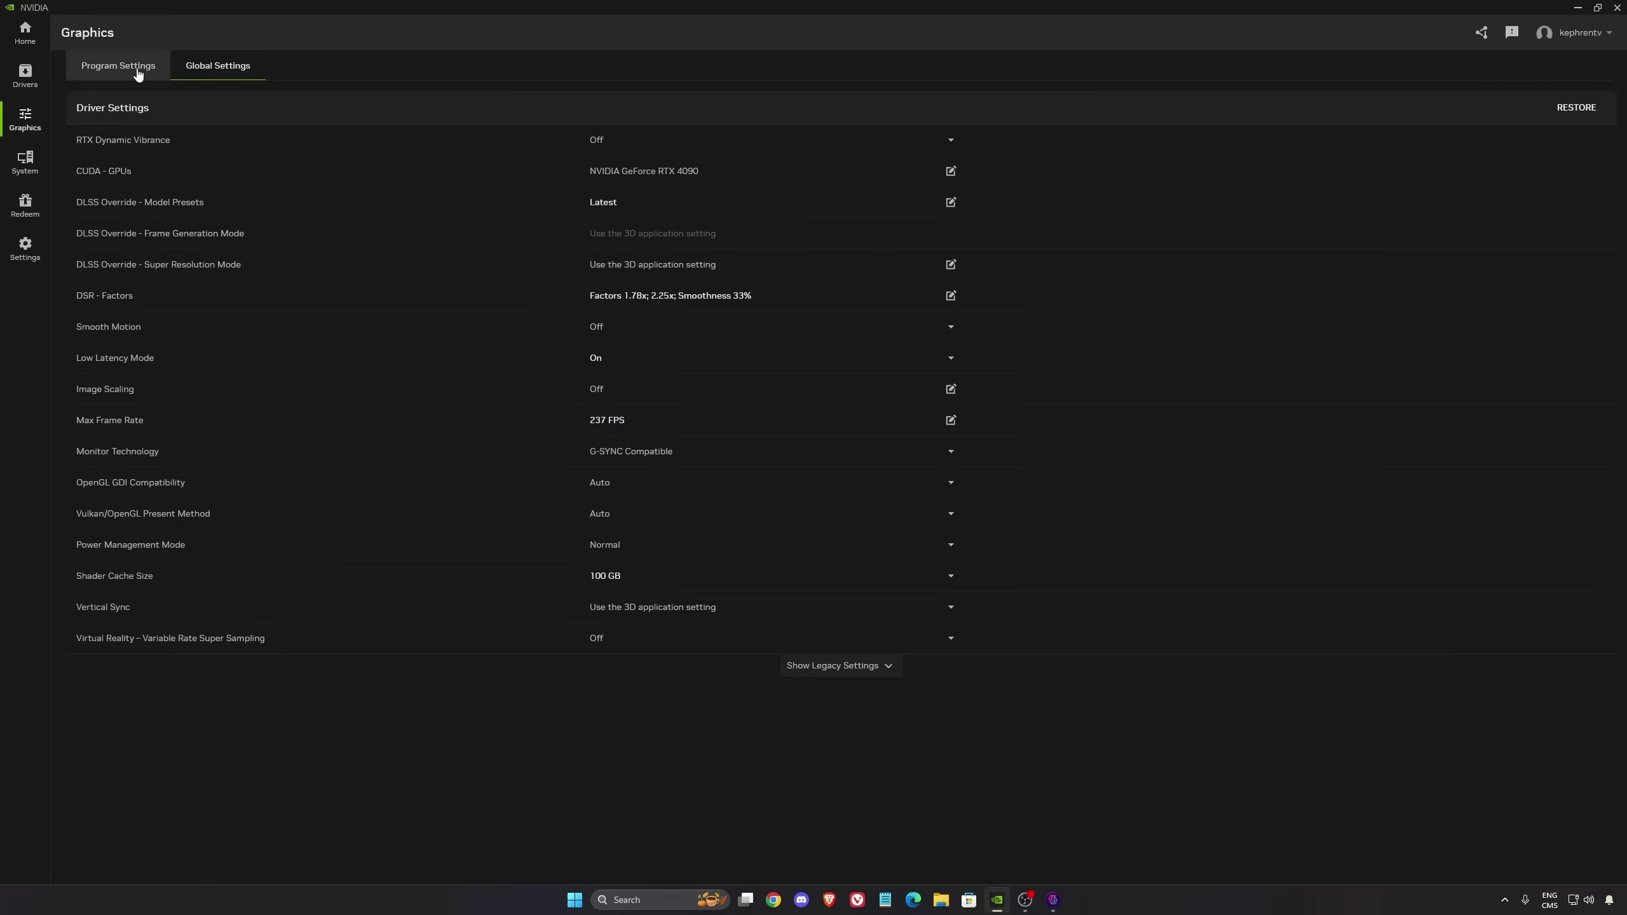
Step: View the global Shader Cache Size choices, including 100 GB, and close them without changing the setting
{"action": "left_click", "coordinate": [118, 66]}
{"action": "left_click", "coordinate": [218, 66]}
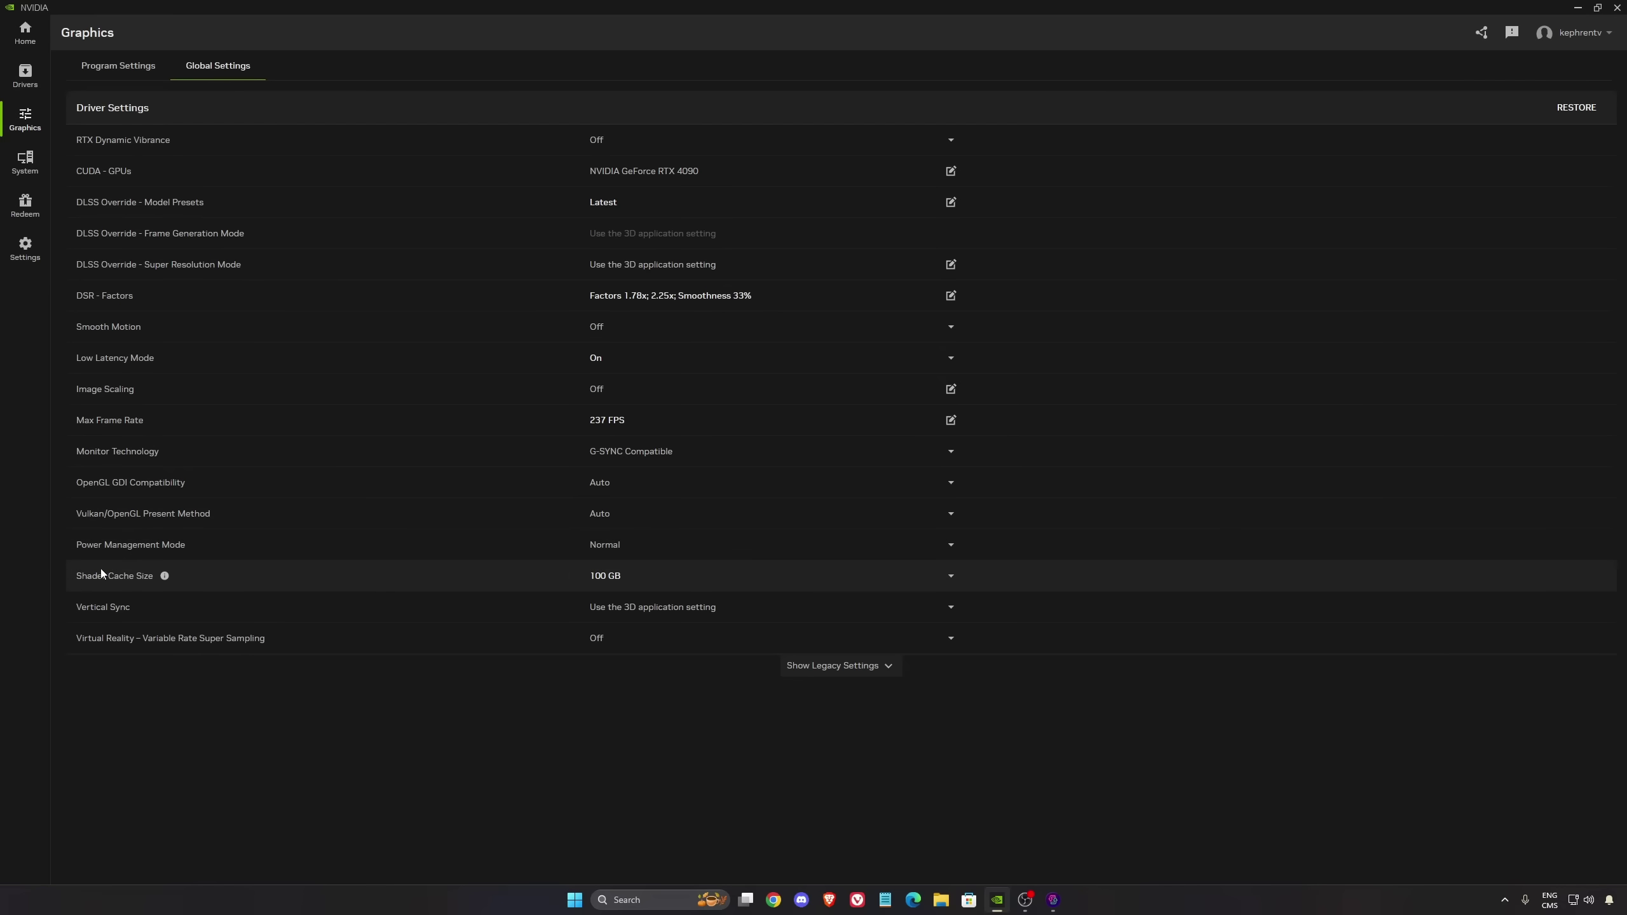
{"action": "left_click", "coordinate": [666, 576]}
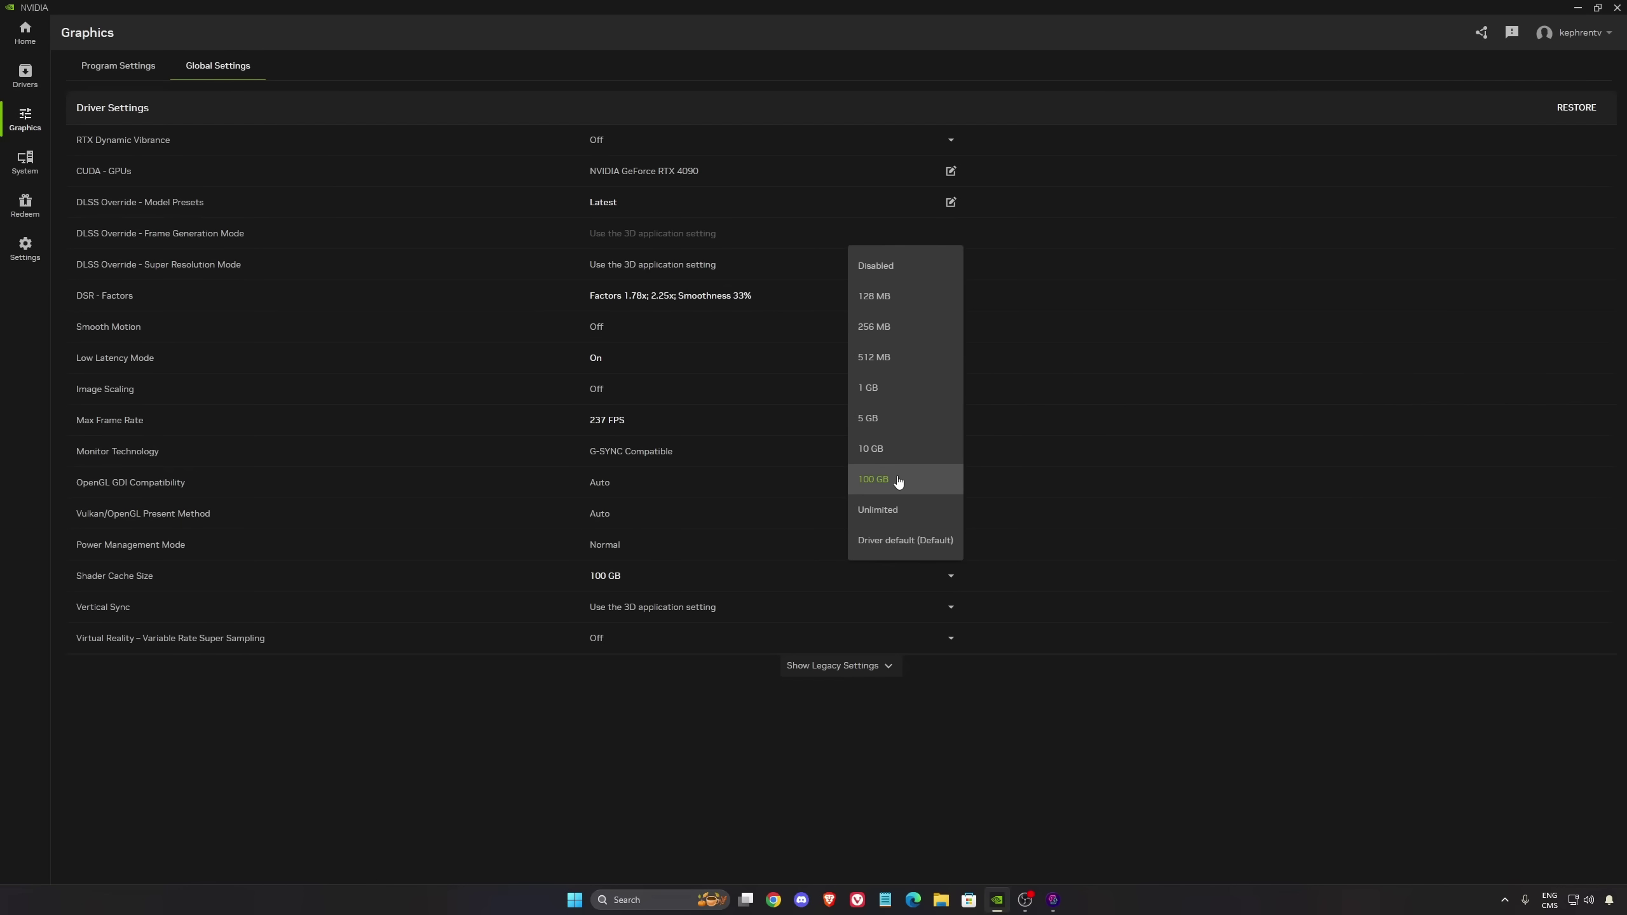
{"action": "left_click", "coordinate": [474, 711]}
Step: Review the G-SYNC settings for full screen and windowed mode in the display settings and cancel the dialog
{"action": "left_click", "coordinate": [29, 167]}
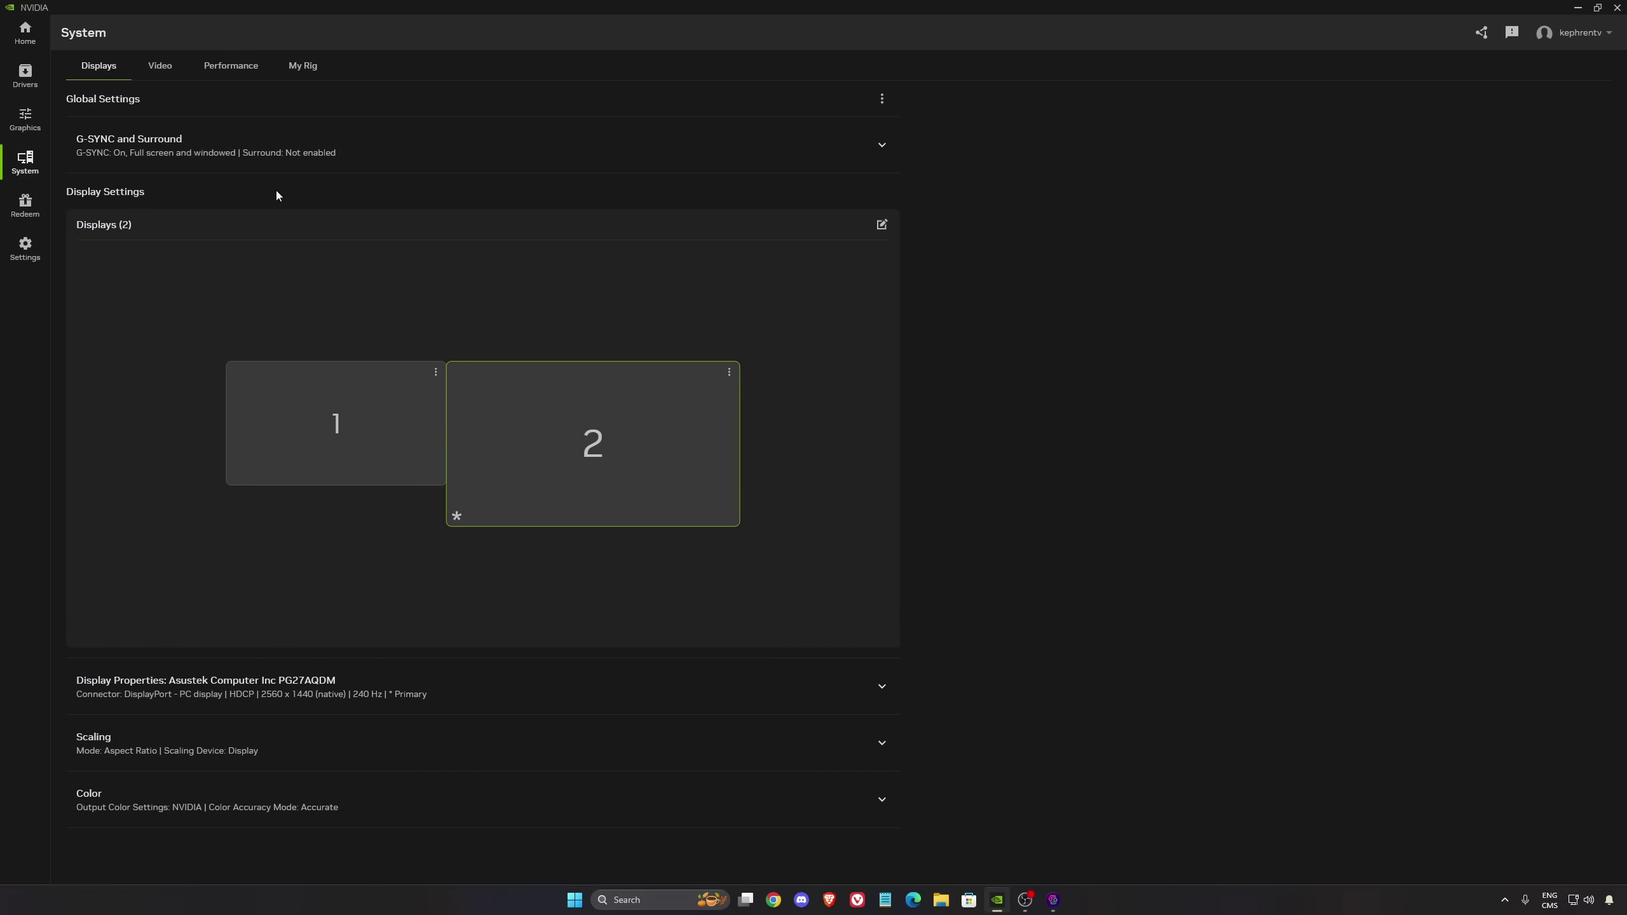
{"action": "left_click", "coordinate": [316, 165]}
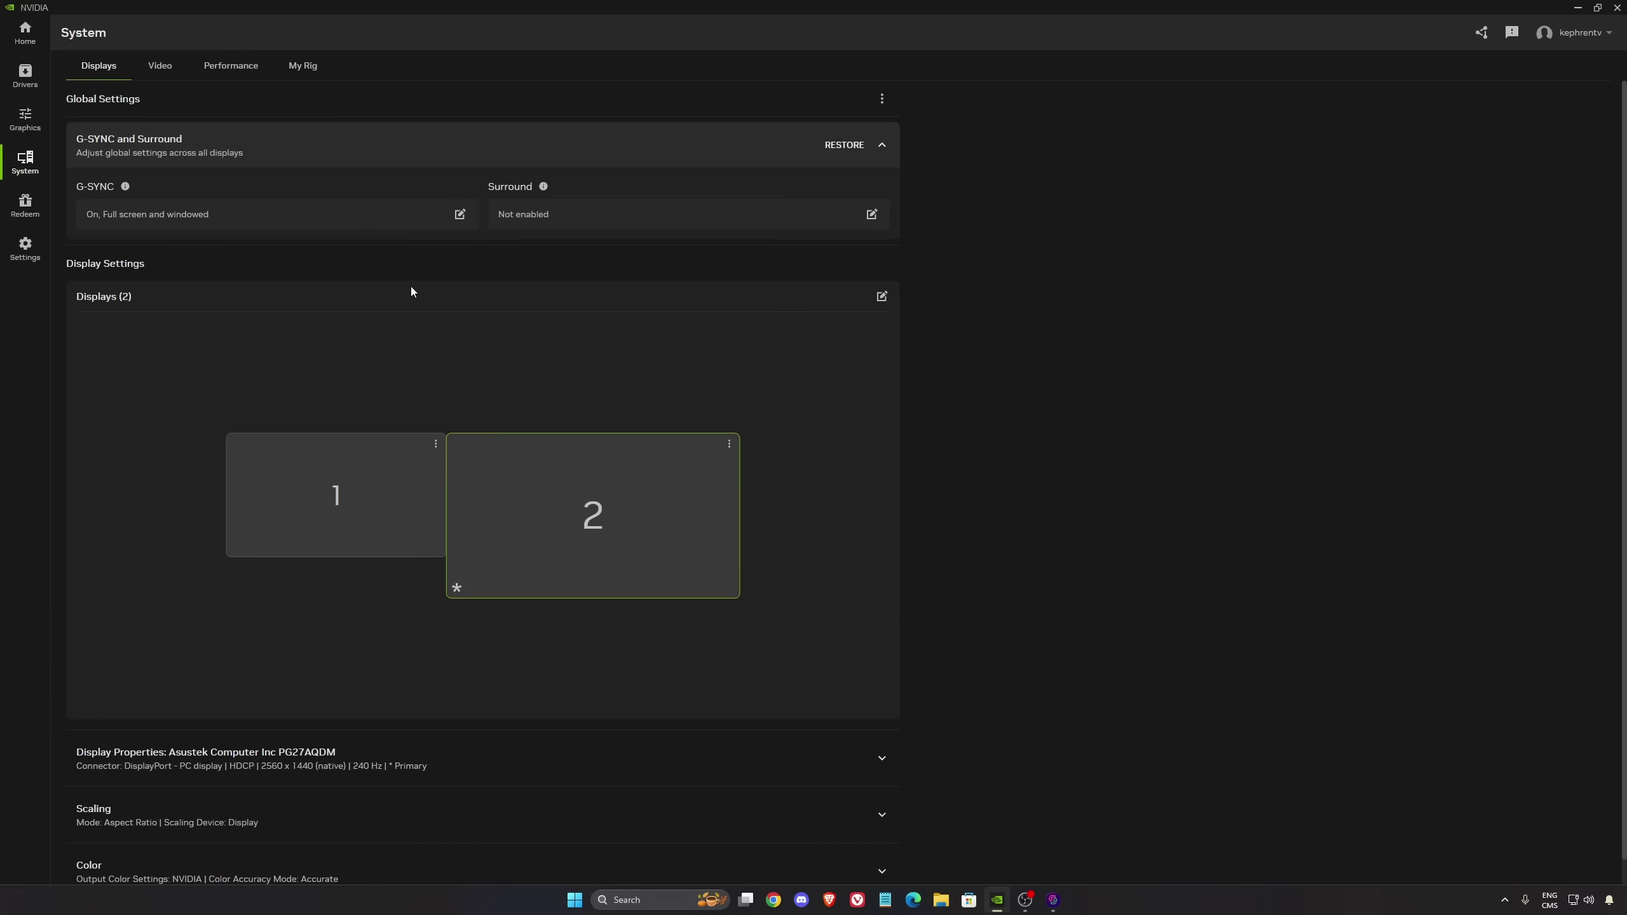
{"action": "left_click", "coordinate": [192, 218]}
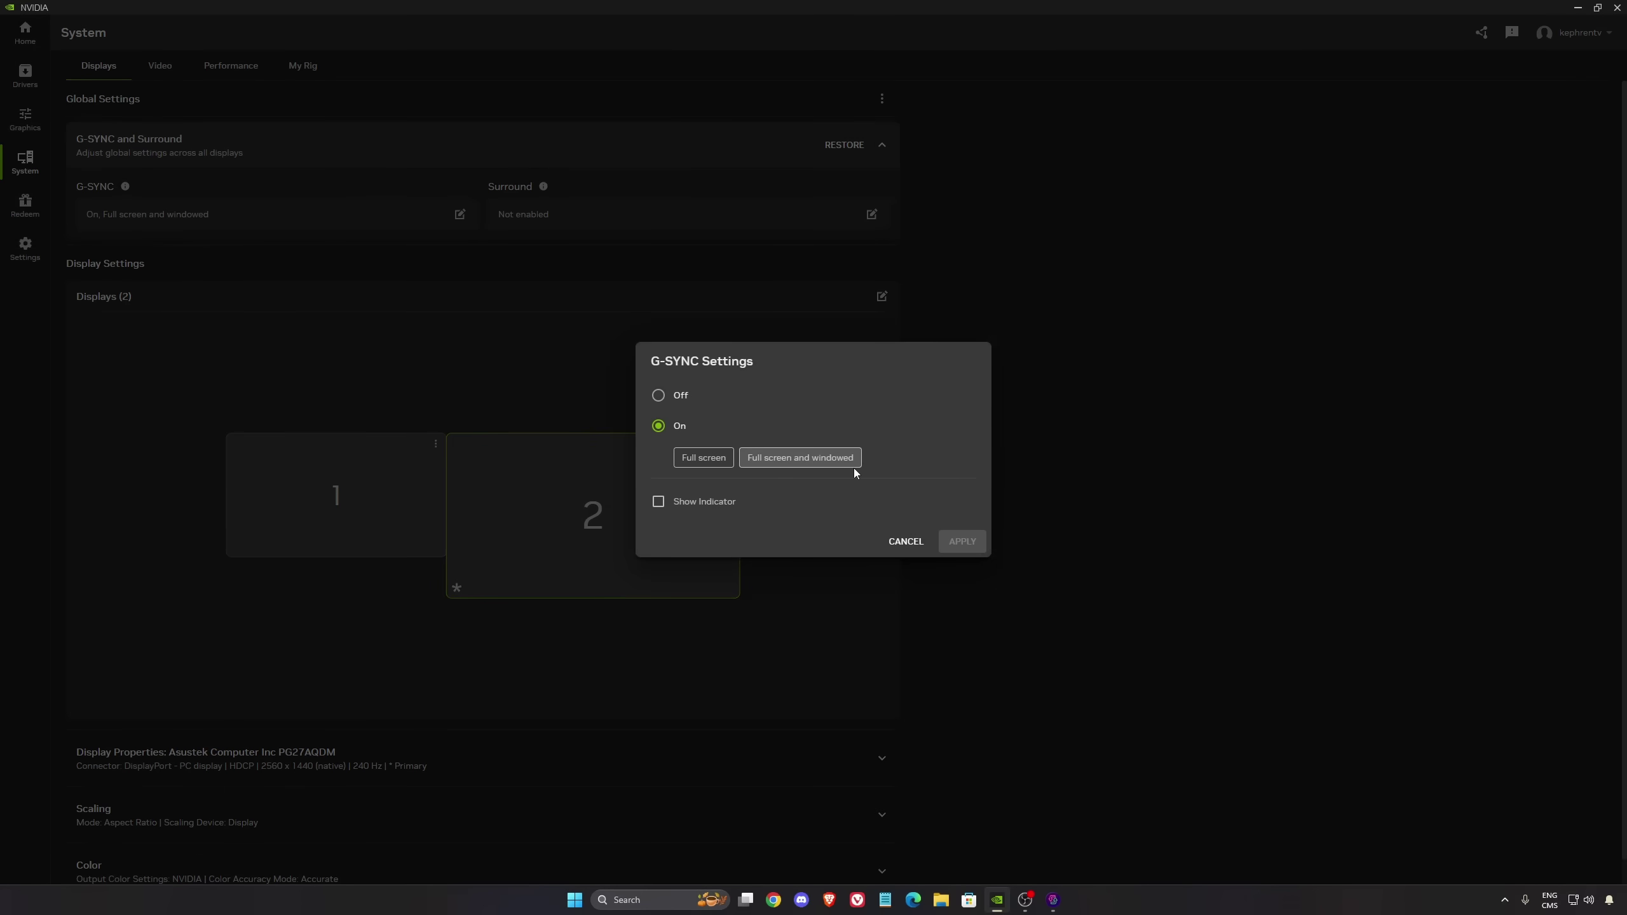
{"action": "left_click", "coordinate": [905, 541]}
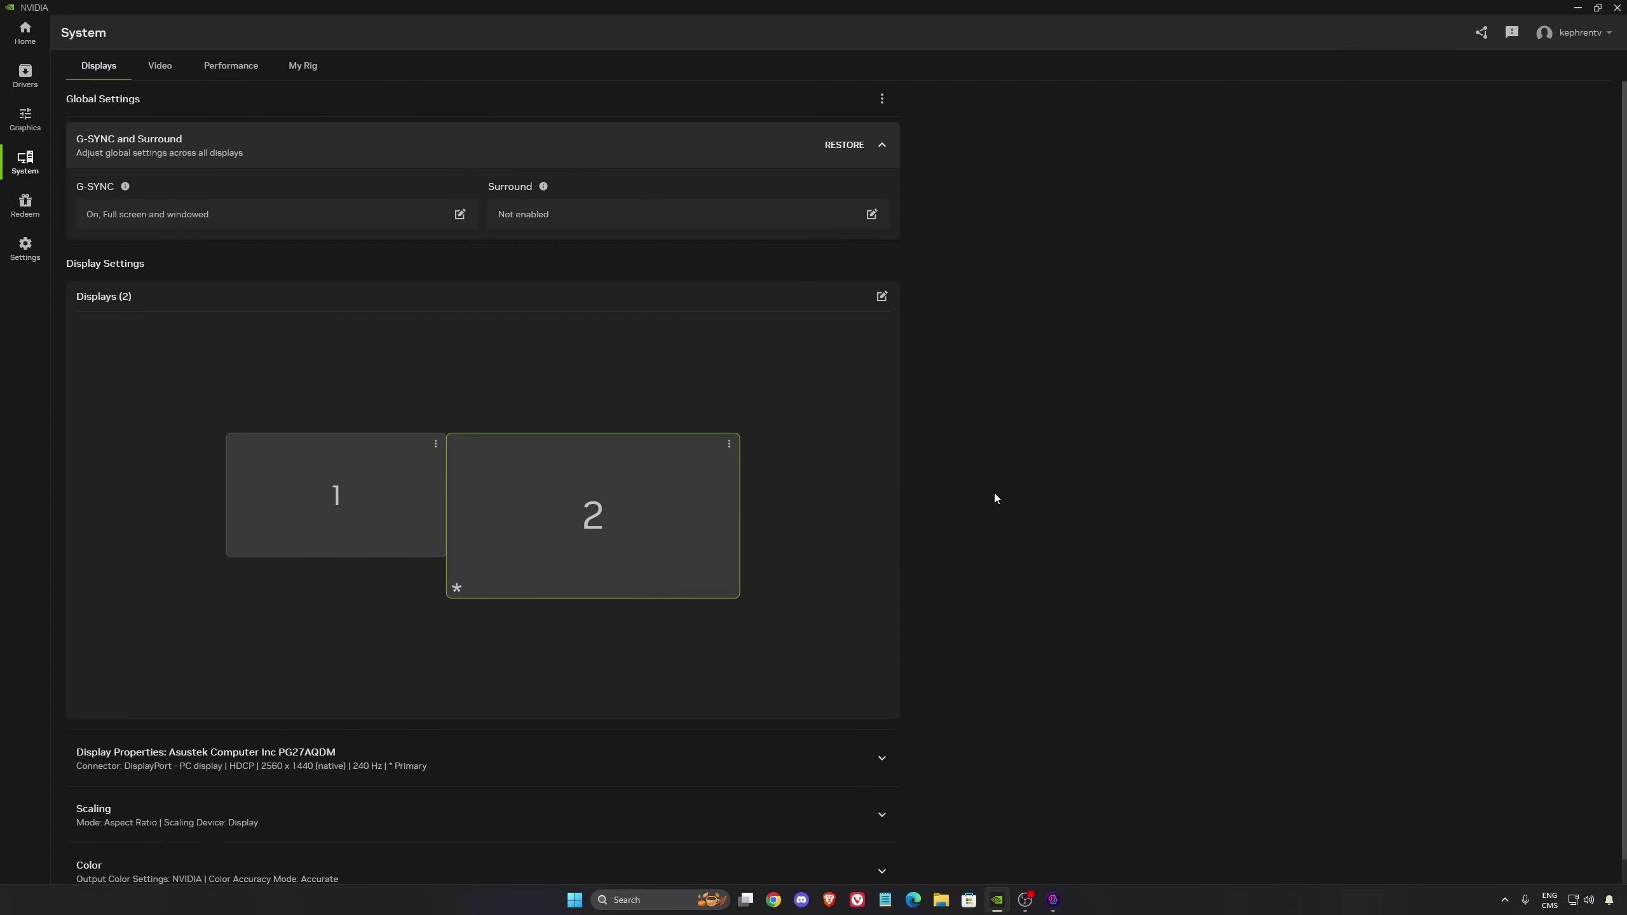
Step: Expand the display properties of the primary monitor and check its resolution and available refresh rates
{"action": "scroll", "coordinate": [961, 512], "scroll_direction": "down", "scroll_amount": 1}
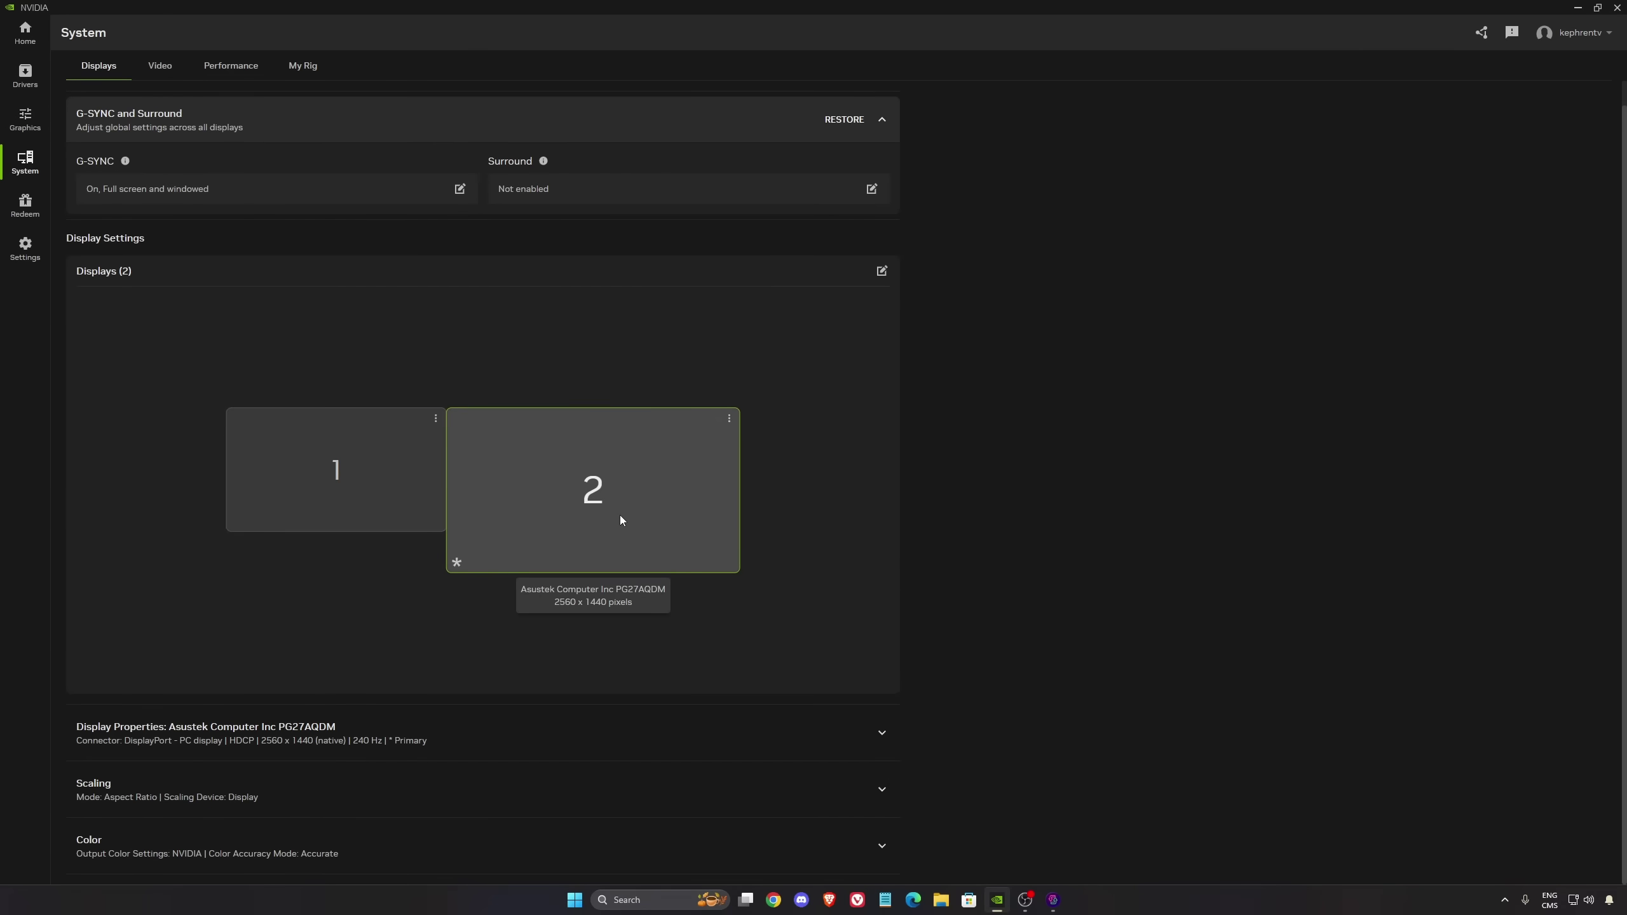
{"action": "left_click", "coordinate": [549, 737]}
{"action": "scroll", "coordinate": [260, 683], "scroll_direction": "down", "scroll_amount": 3}
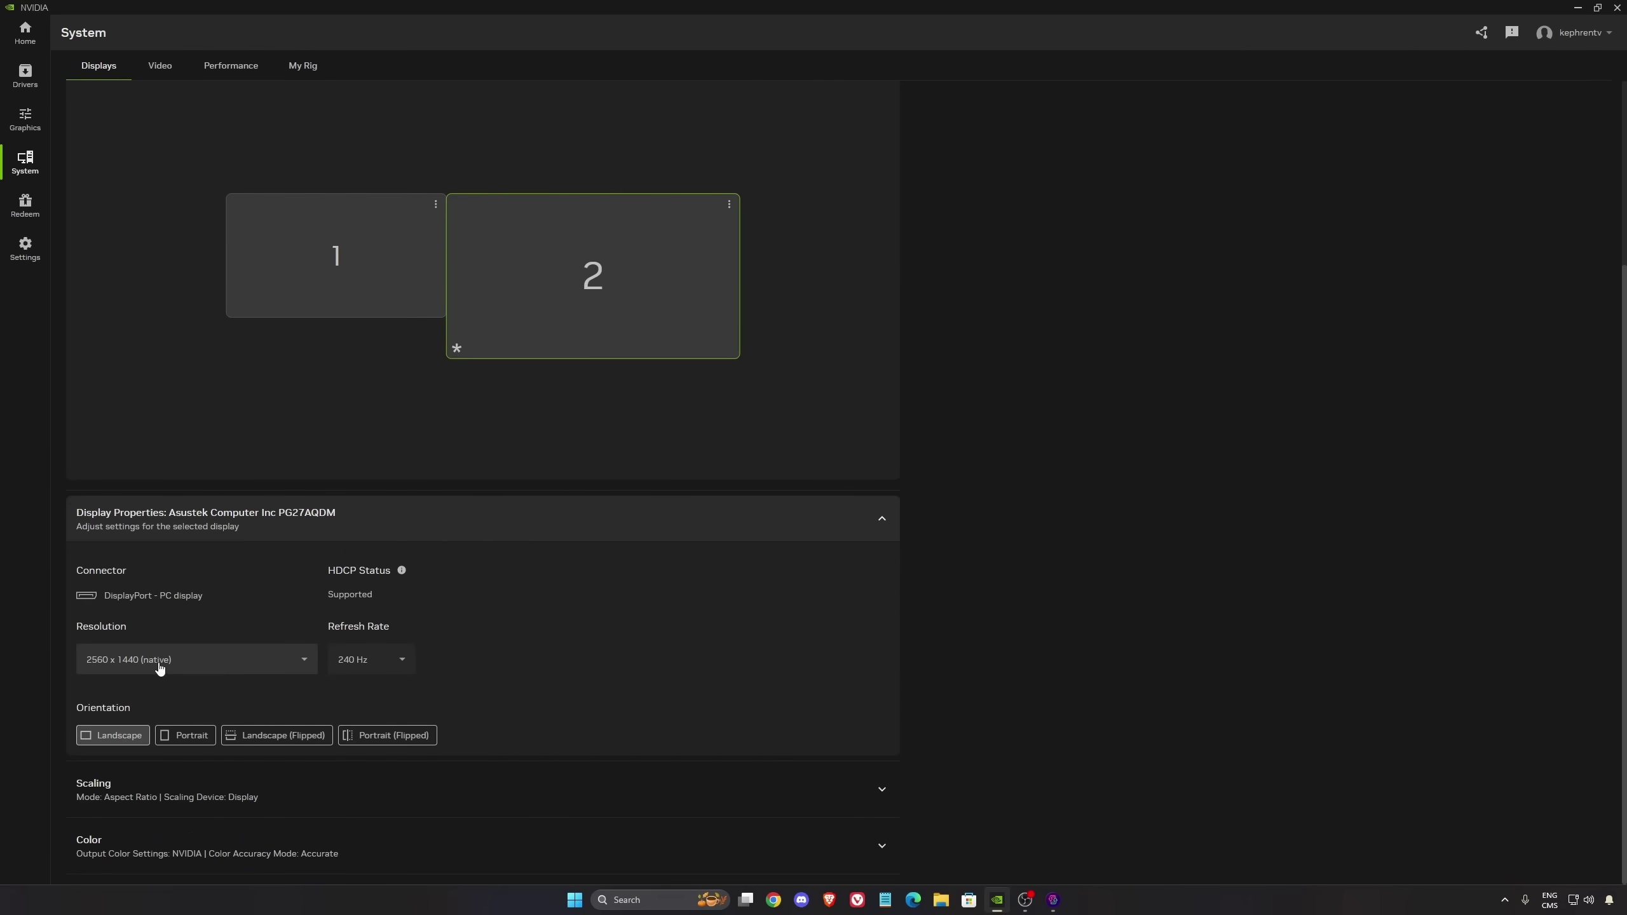
{"action": "left_click", "coordinate": [392, 660]}
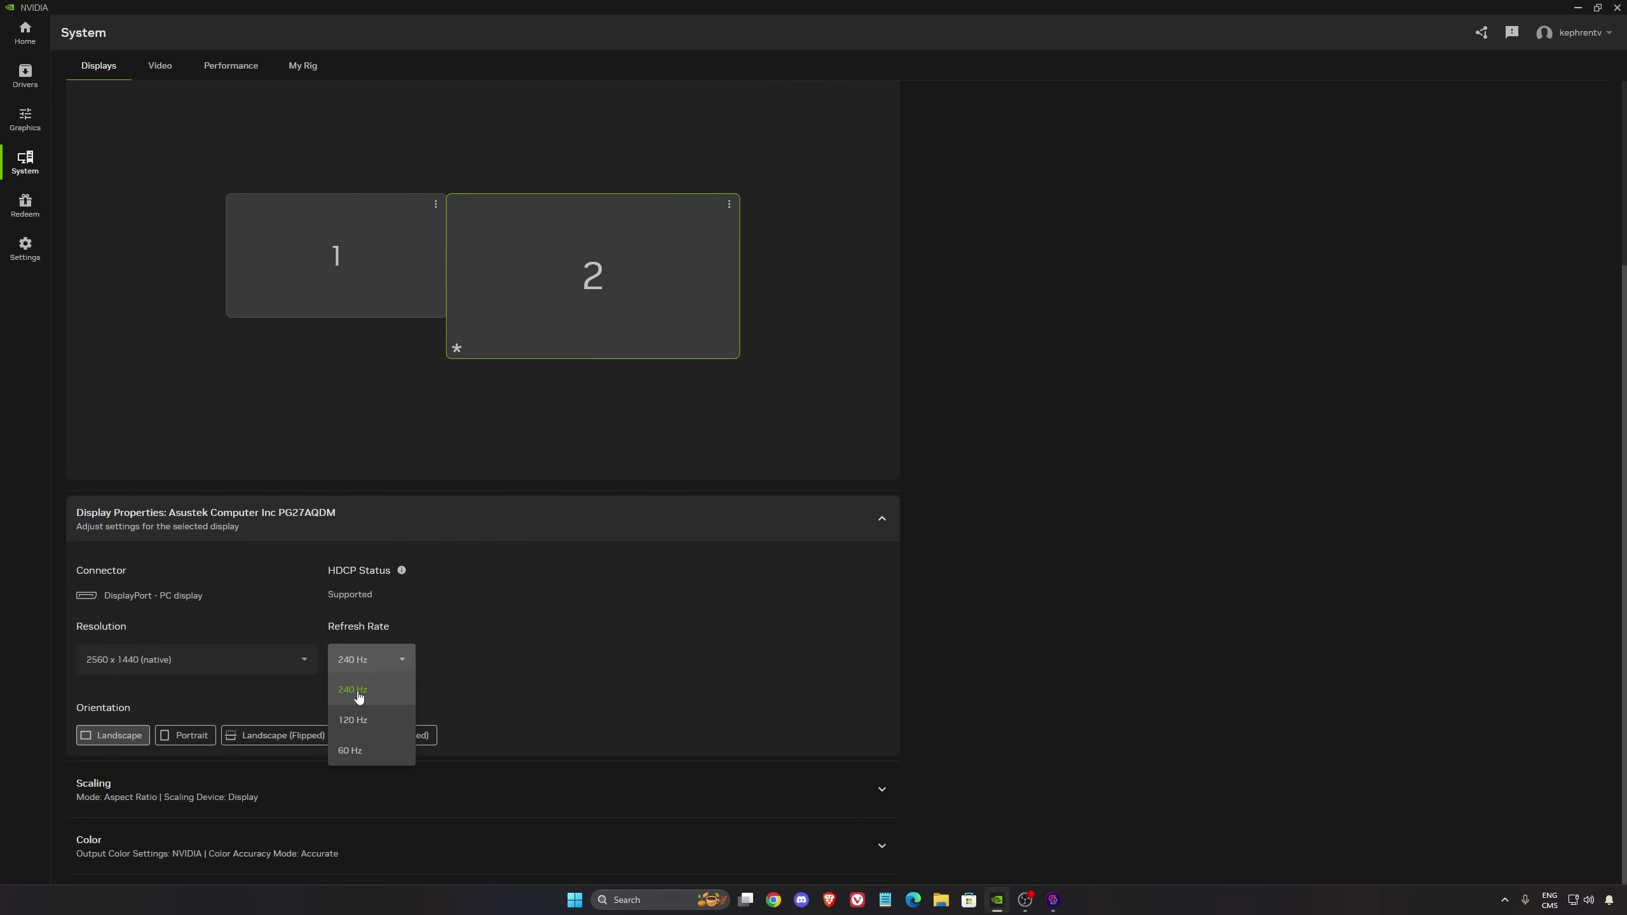
{"action": "left_click", "coordinate": [549, 691]}
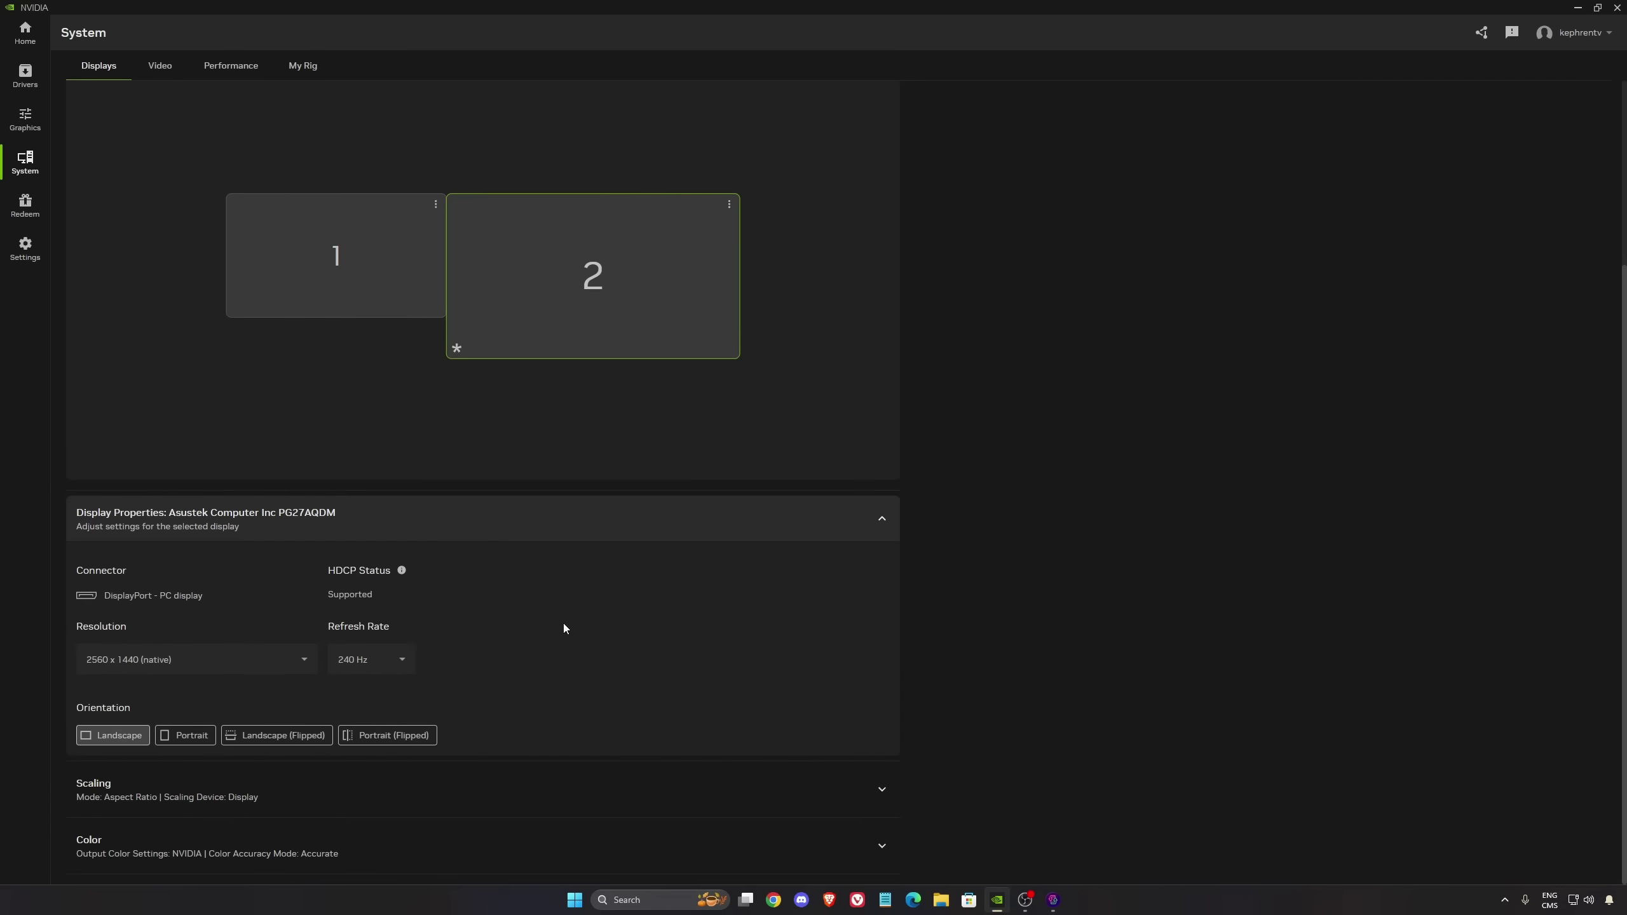
Step: Check the refresh rate and Output Color Depth choices of the selected monitor and go to the system's performance settings
{"action": "left_click", "coordinate": [378, 663]}
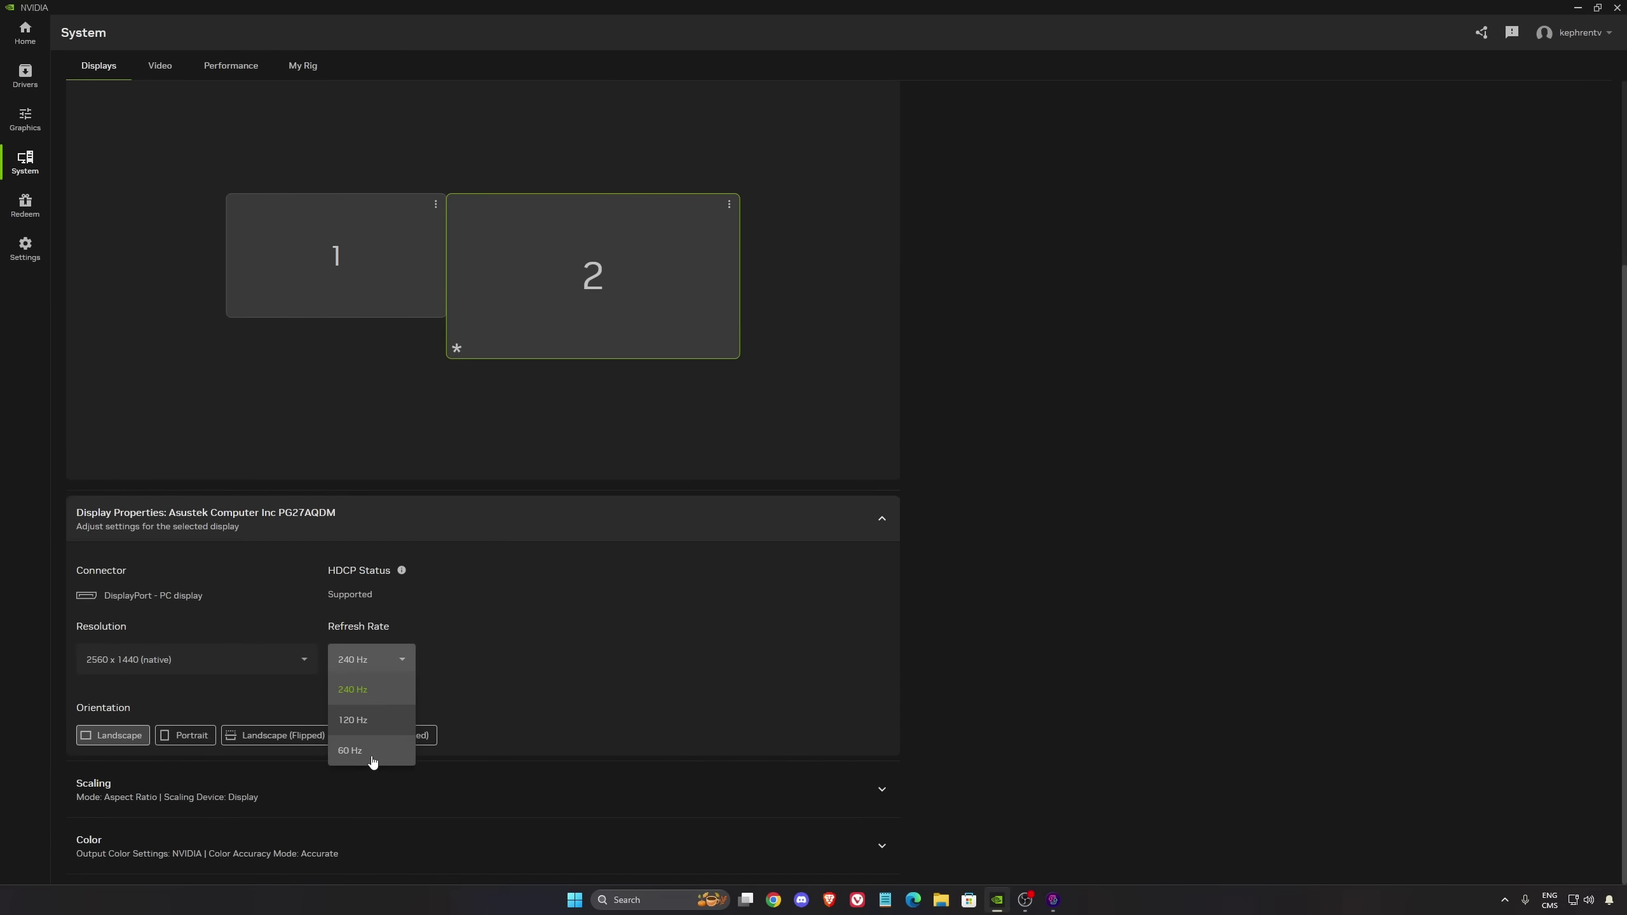
{"action": "left_click", "coordinate": [519, 672]}
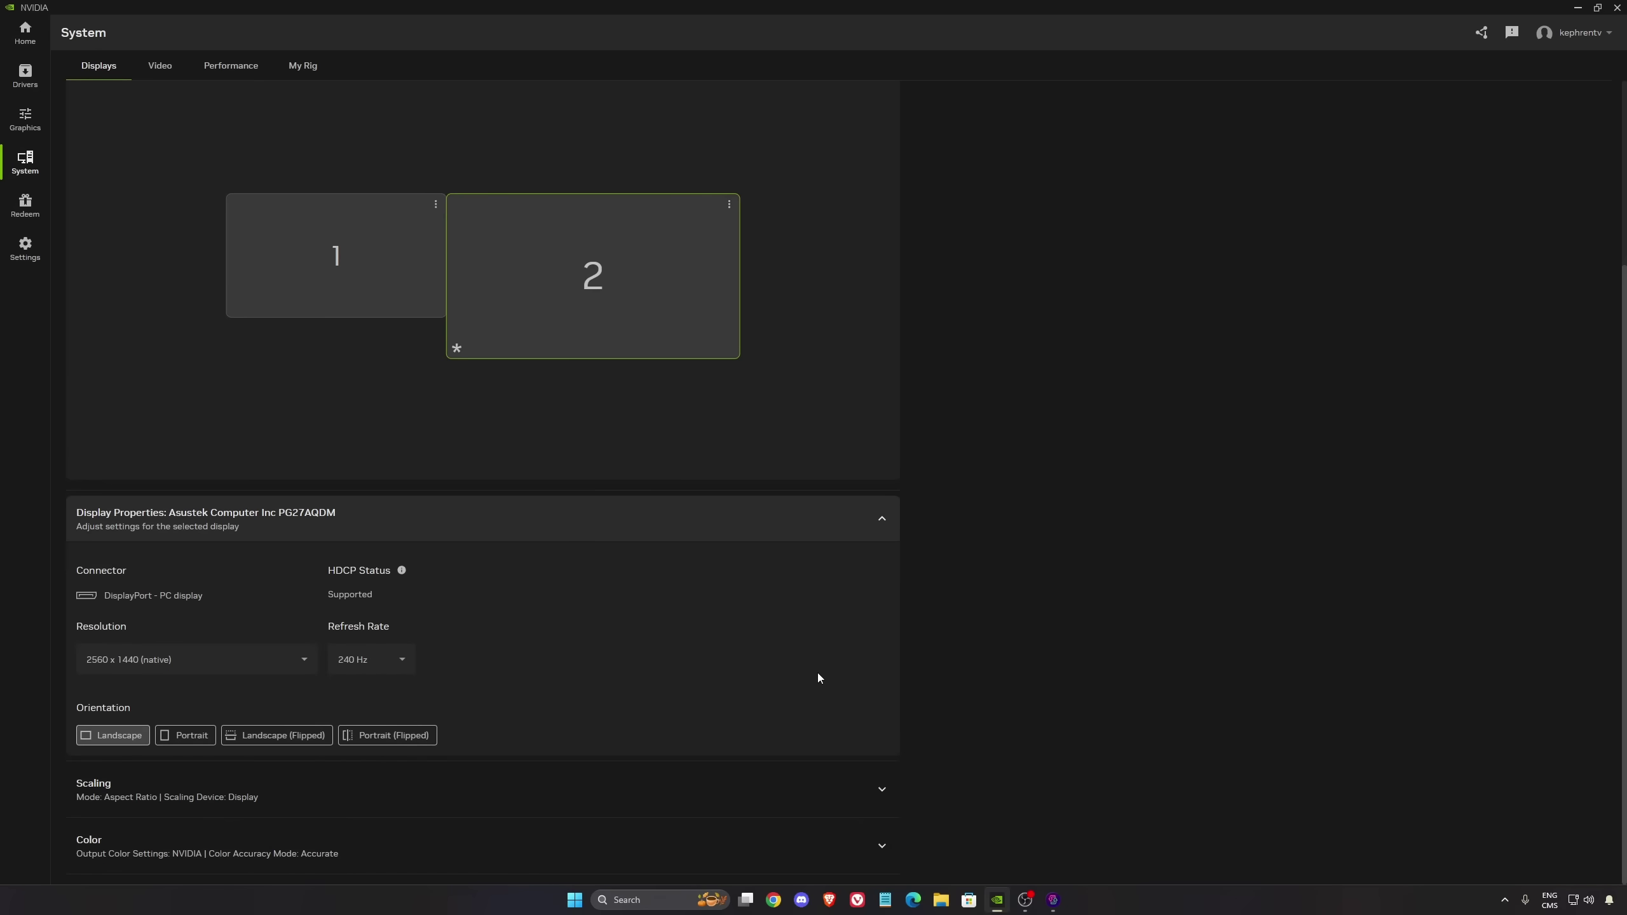
{"action": "left_click", "coordinate": [873, 845]}
{"action": "scroll", "coordinate": [569, 794], "scroll_direction": "down", "scroll_amount": 10}
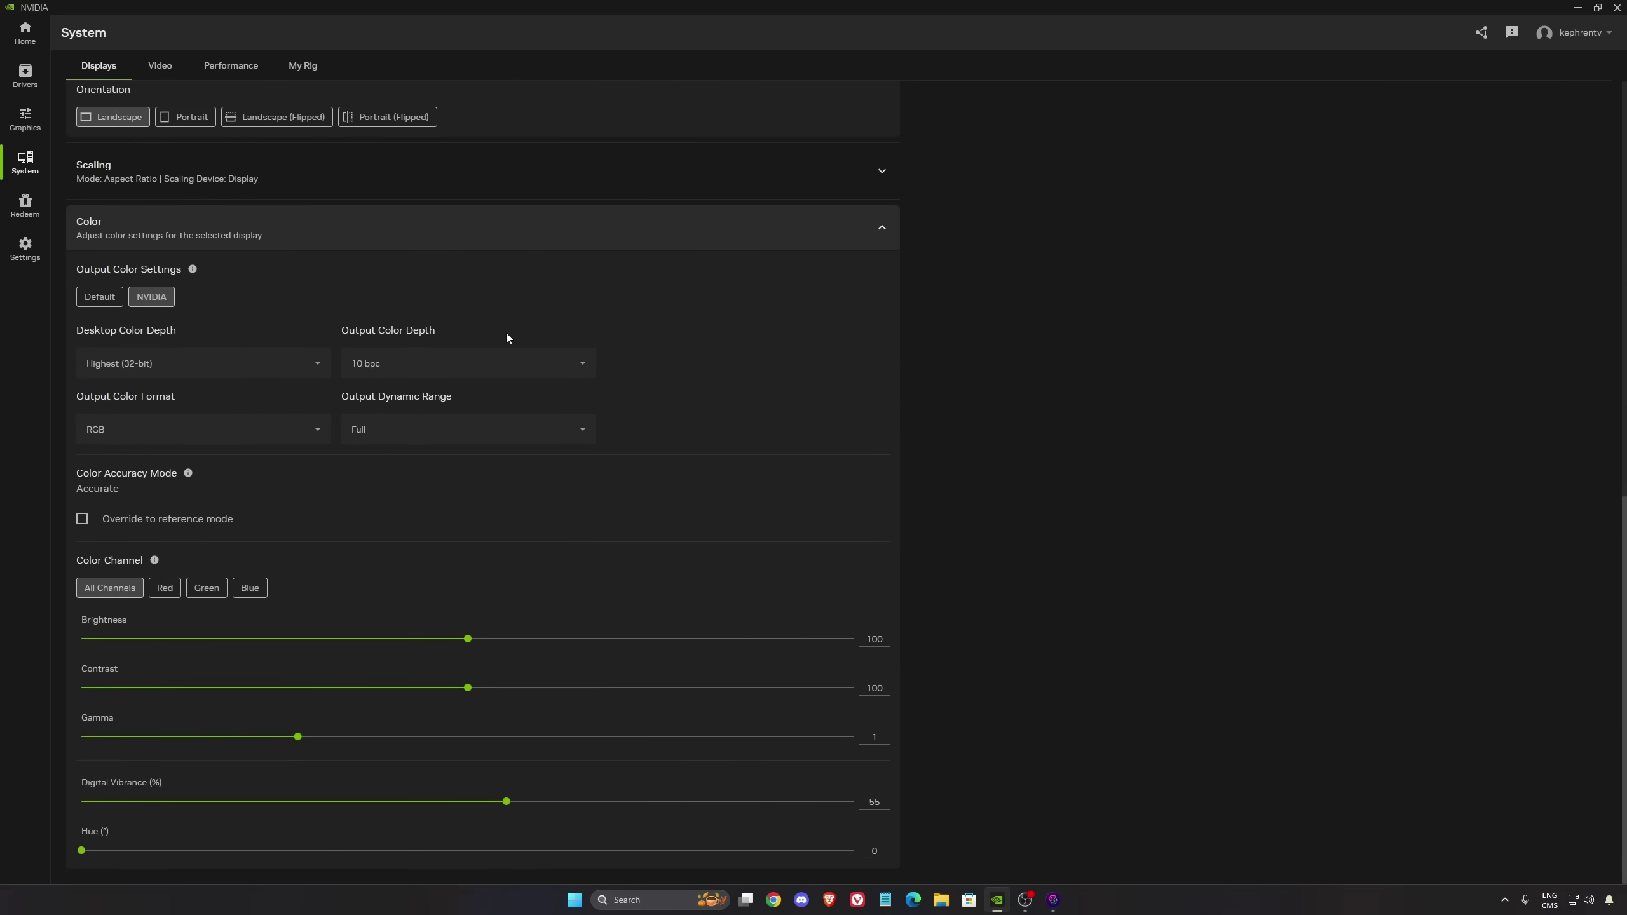
{"action": "left_click", "coordinate": [388, 363]}
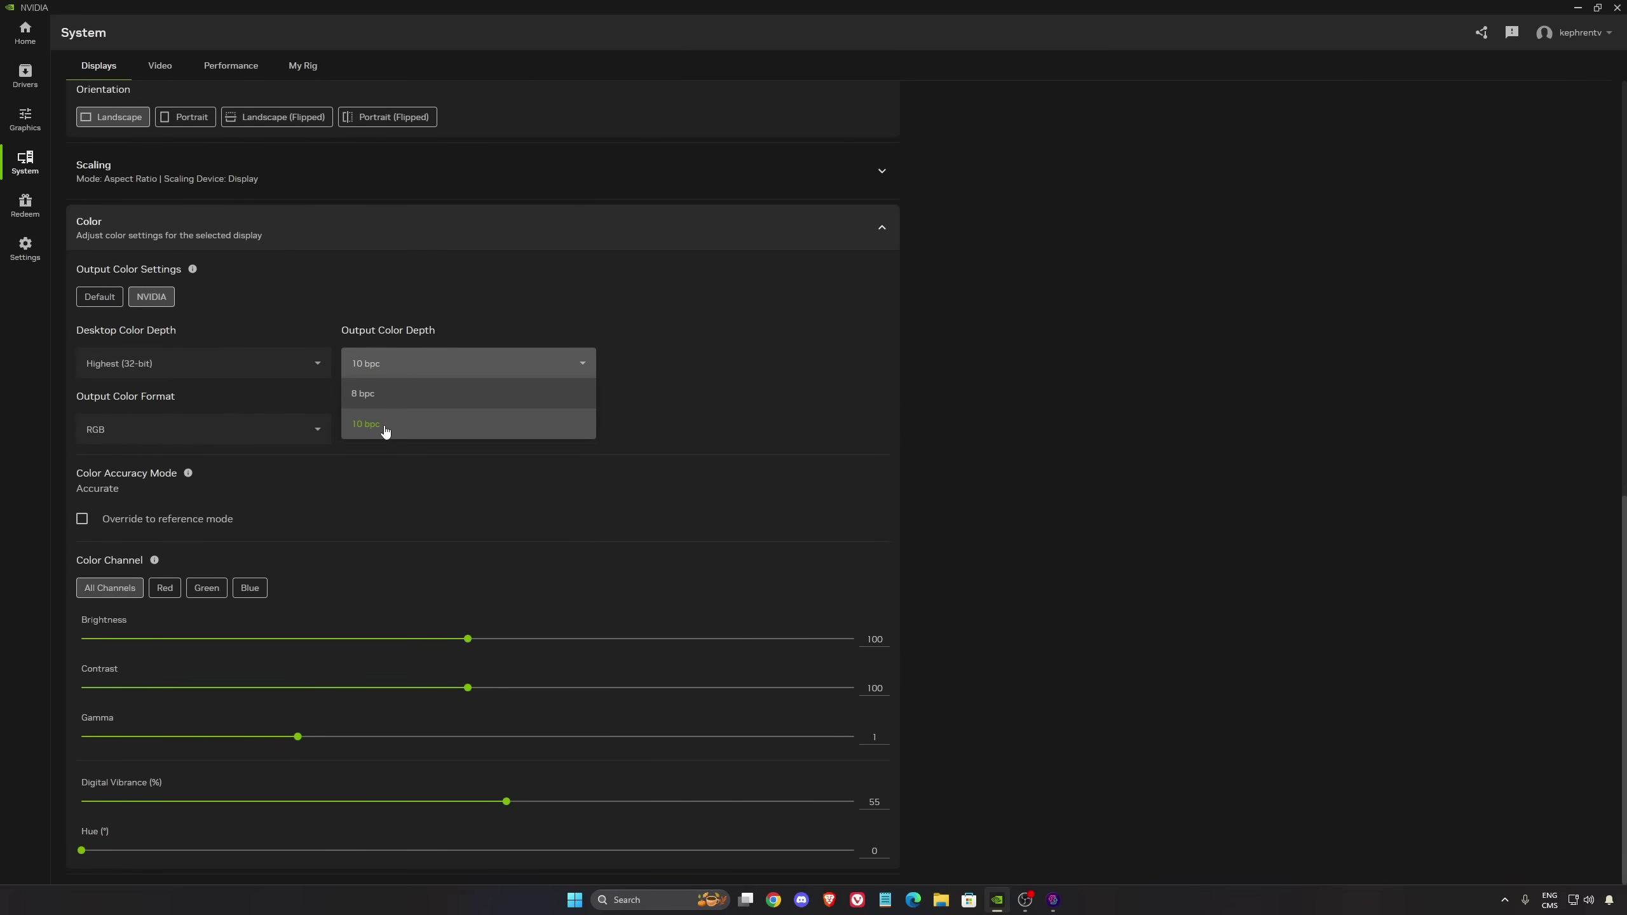
{"action": "left_click", "coordinate": [389, 364]}
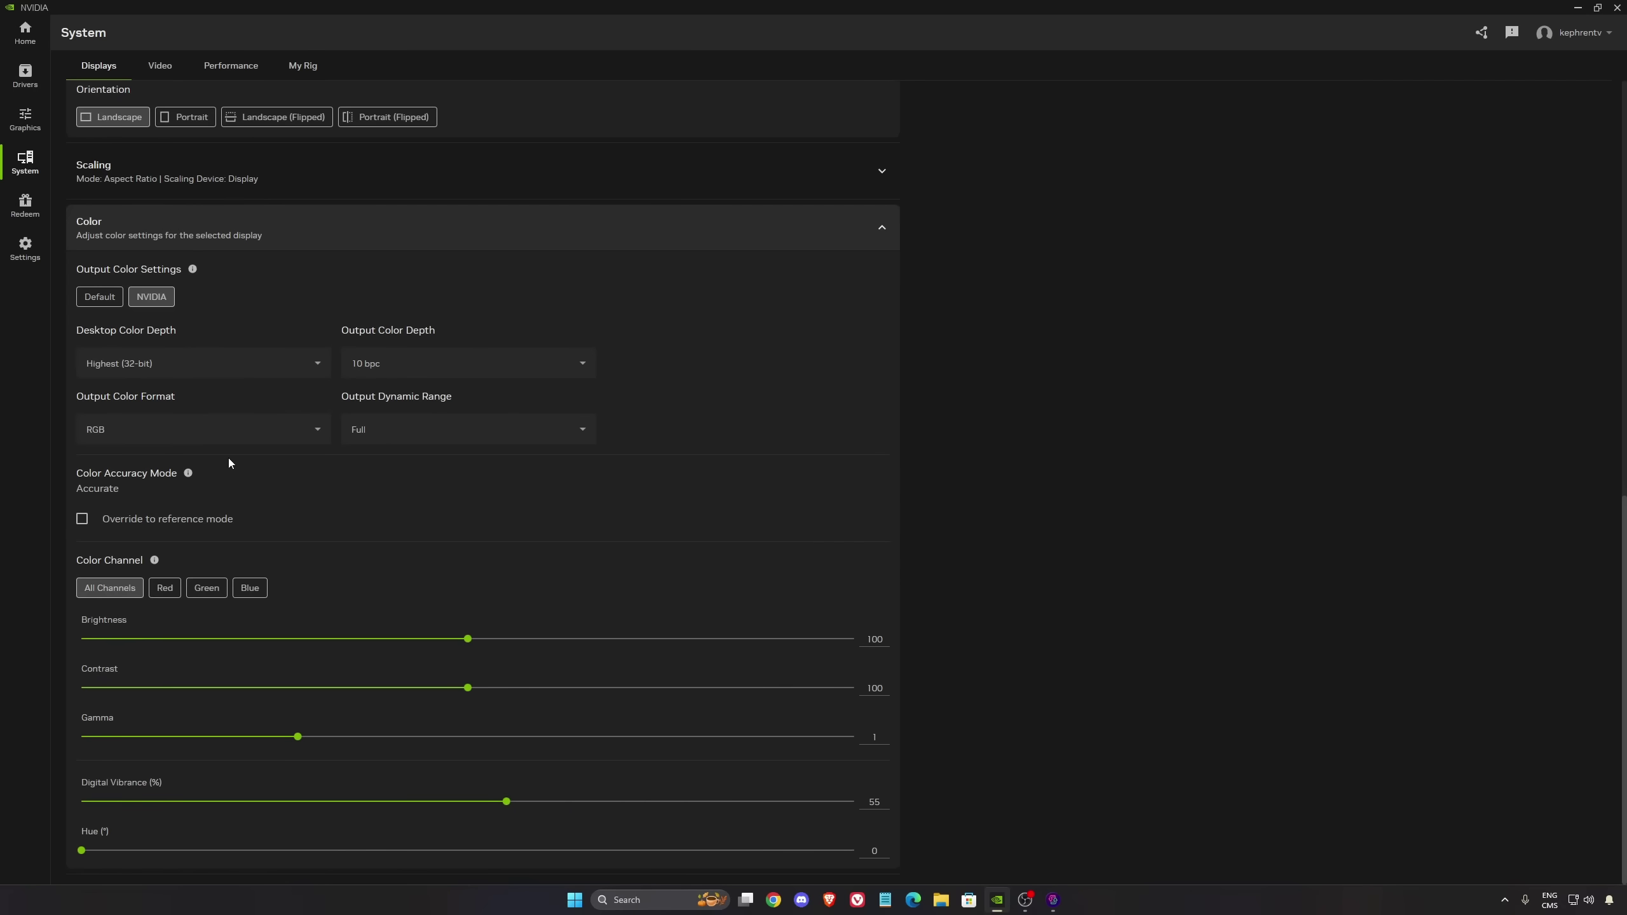
{"action": "left_click", "coordinate": [231, 65]}
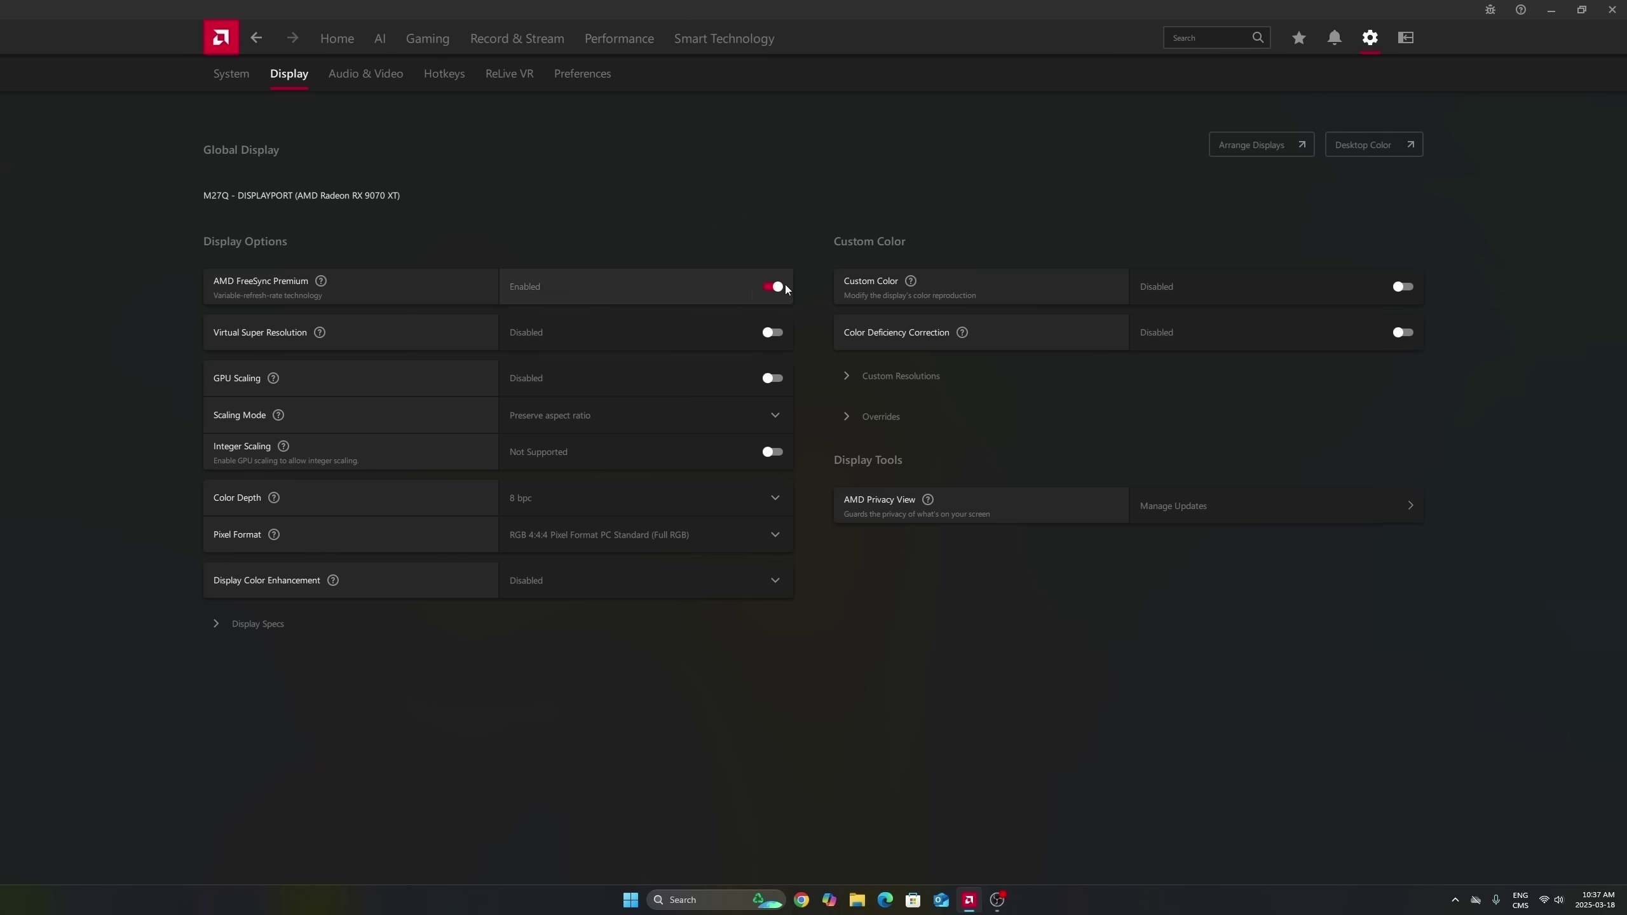
Step: Open the global gaming graphics settings in AMD Software and compare the options for GPU 1 and GPU 2
{"action": "left_click", "coordinate": [428, 39]}
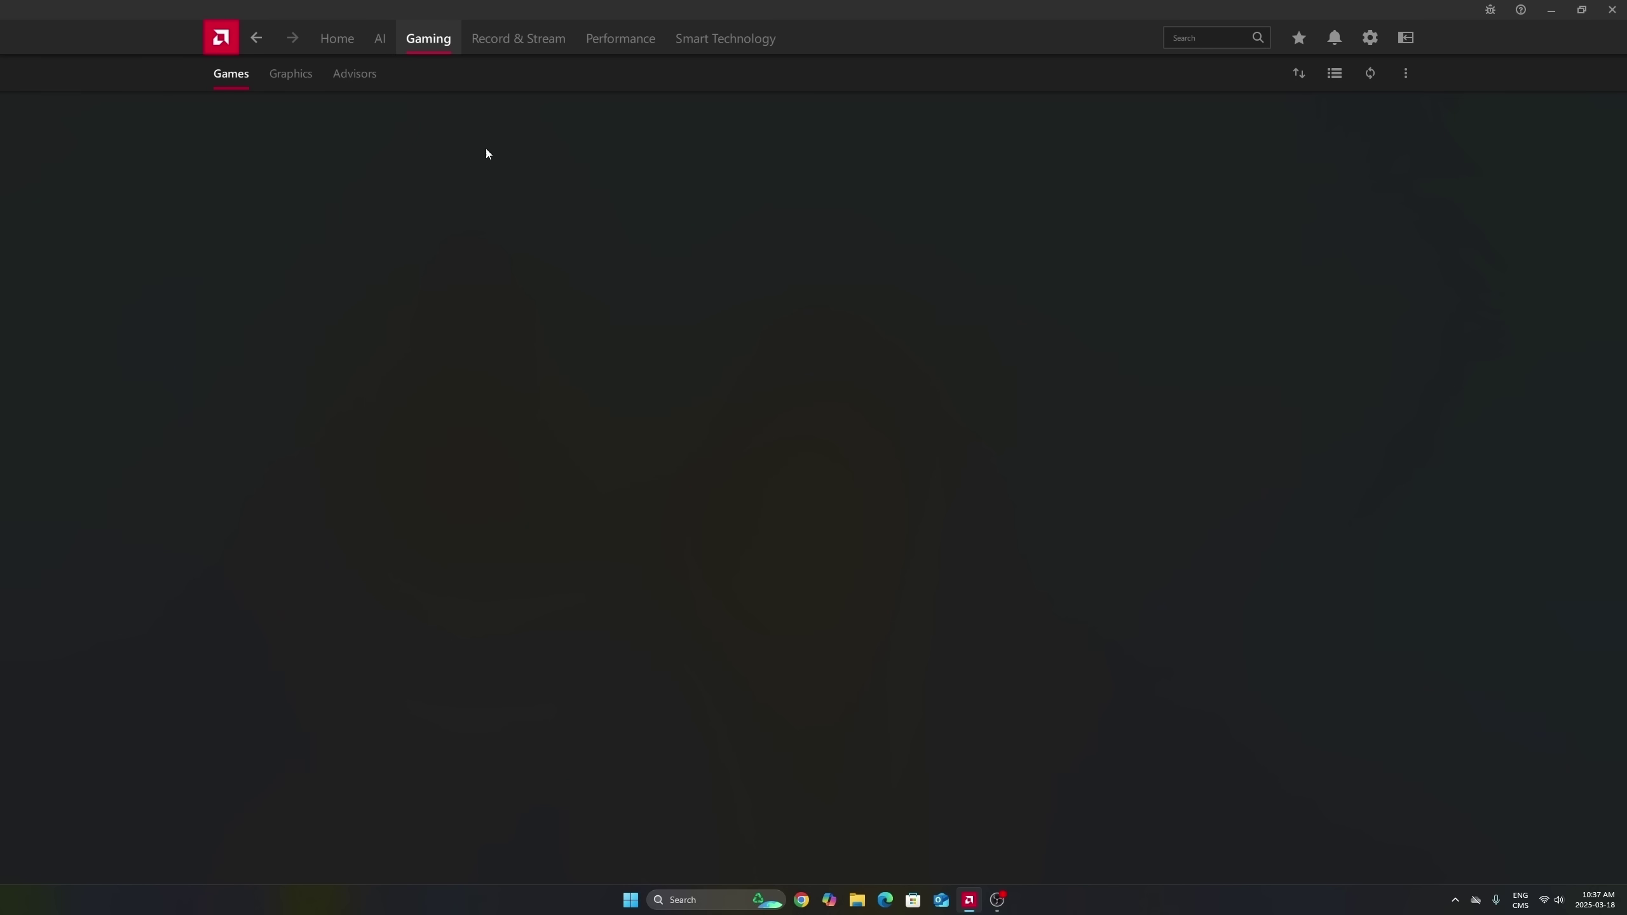
{"action": "left_click", "coordinate": [298, 79]}
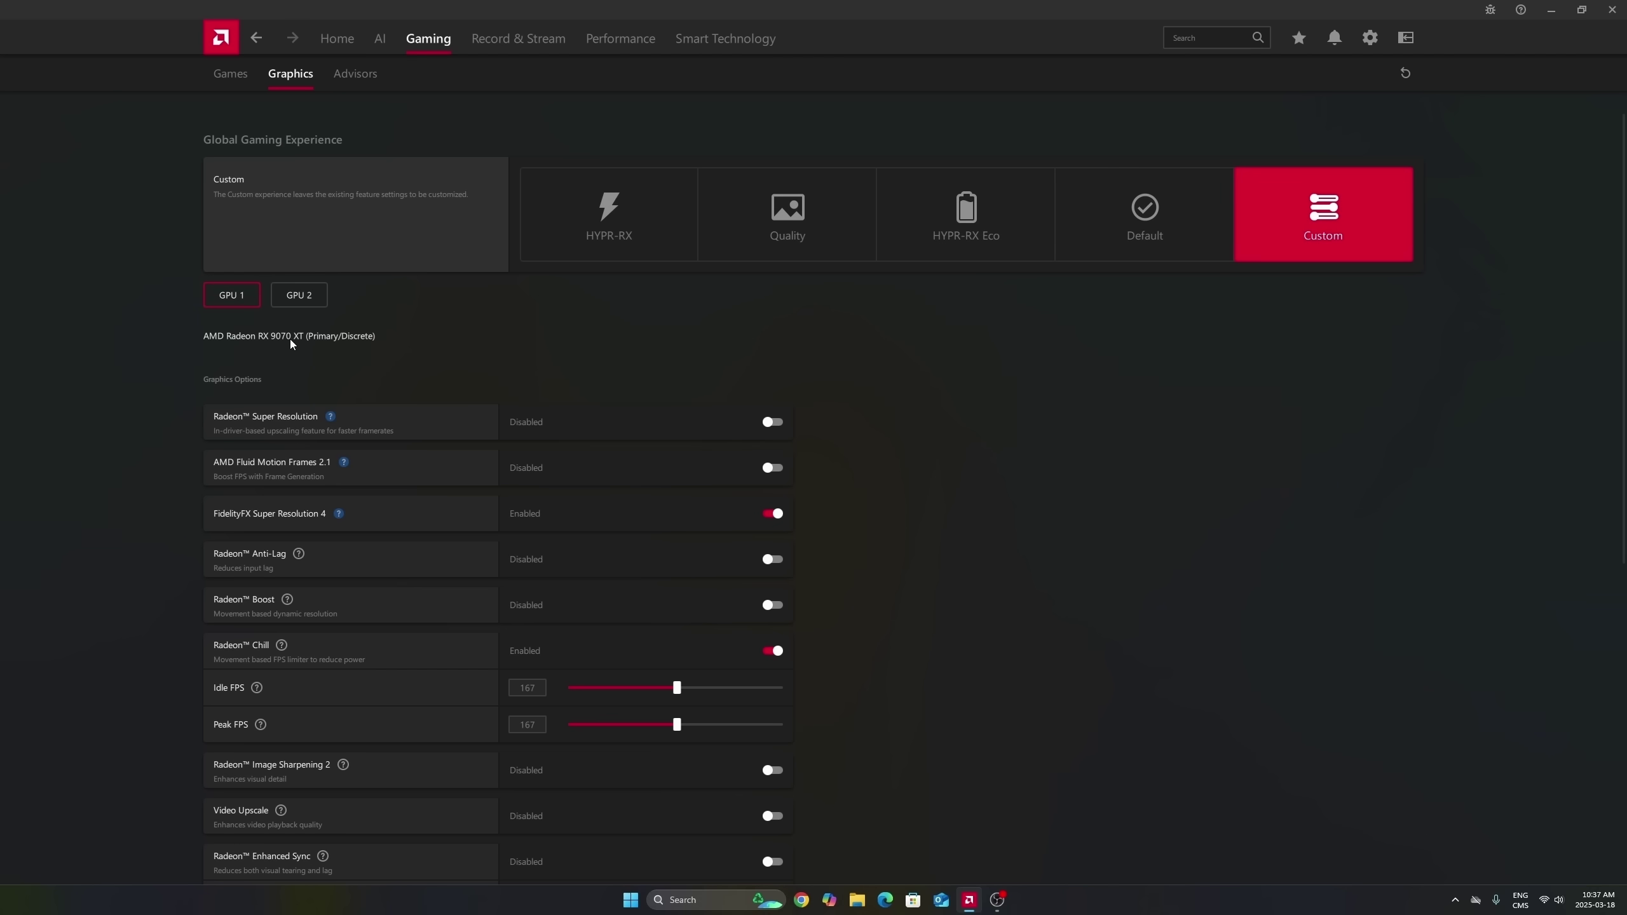
{"action": "left_click", "coordinate": [320, 300]}
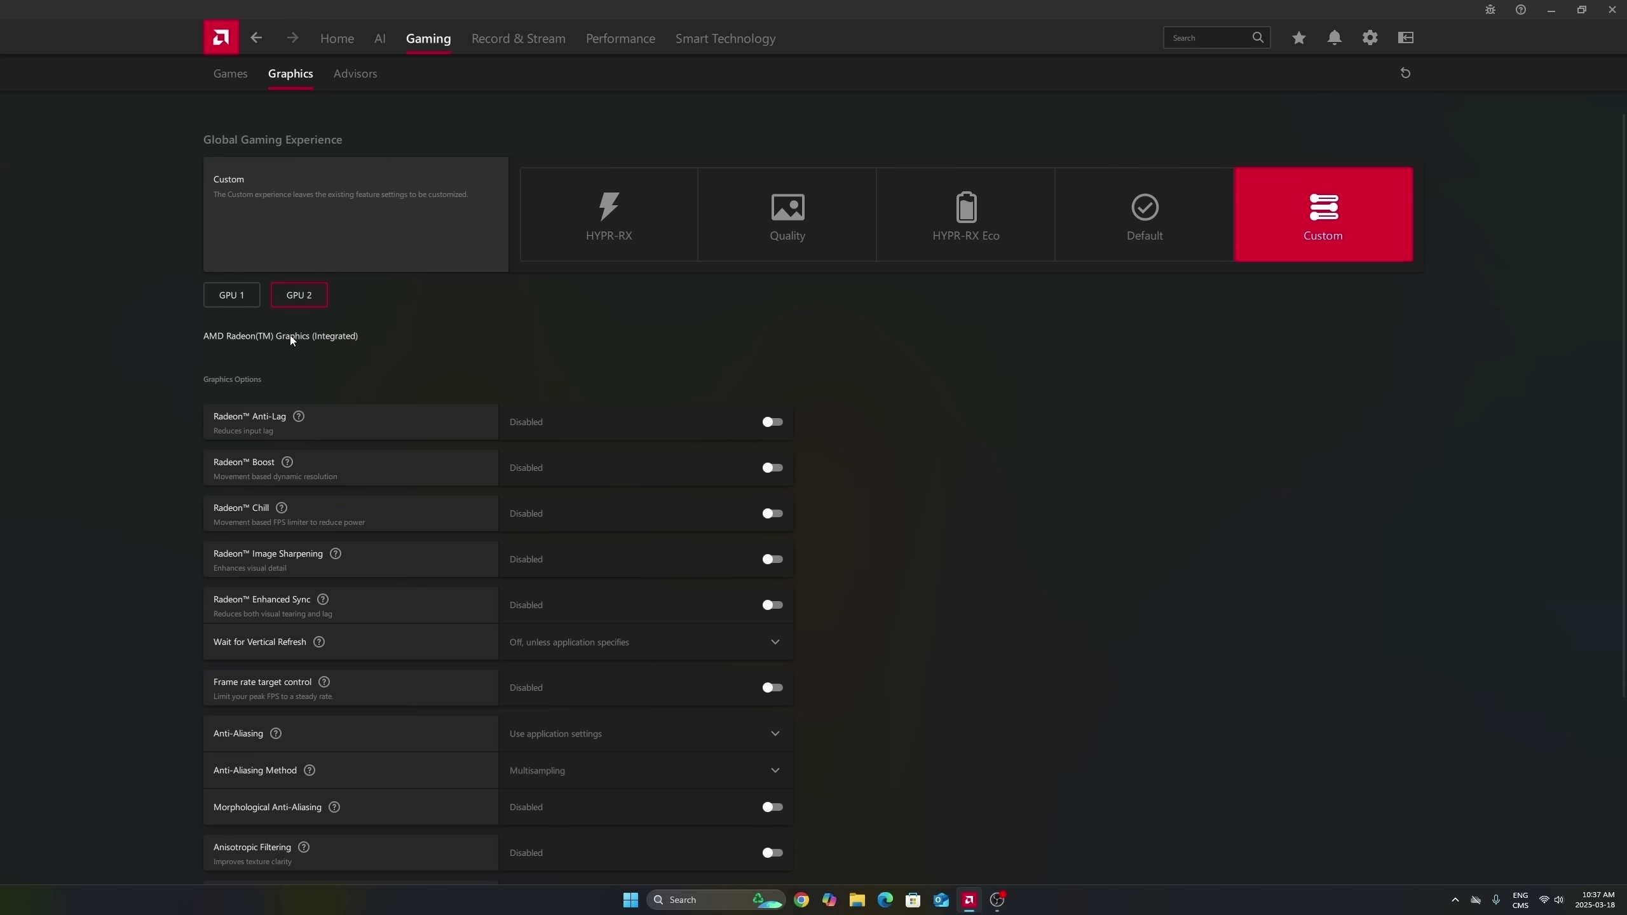
{"action": "left_click", "coordinate": [246, 295]}
{"action": "left_click", "coordinate": [308, 299]}
Step: Review the graphics options of the AMD Radeon RX 9070 XT, including Fluid Motion Frames, Anti-Lag, Boost and Radeon Chill
{"action": "scroll", "coordinate": [940, 426], "scroll_direction": "down", "scroll_amount": 2}
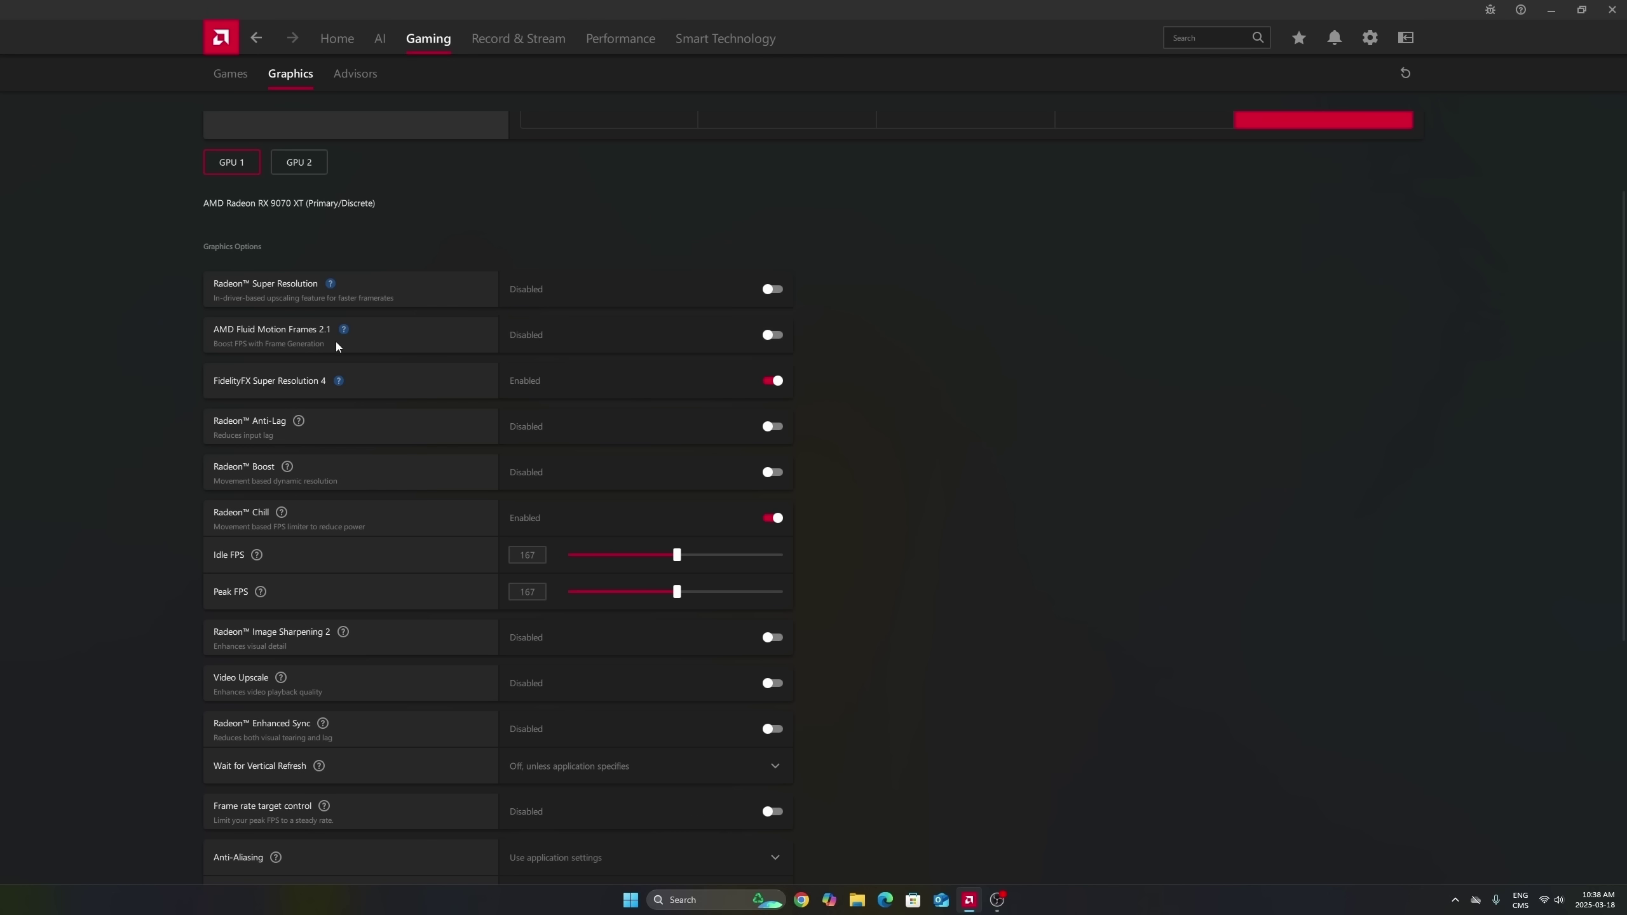
{"action": "scroll", "coordinate": [920, 368], "scroll_direction": "down", "scroll_amount": 3}
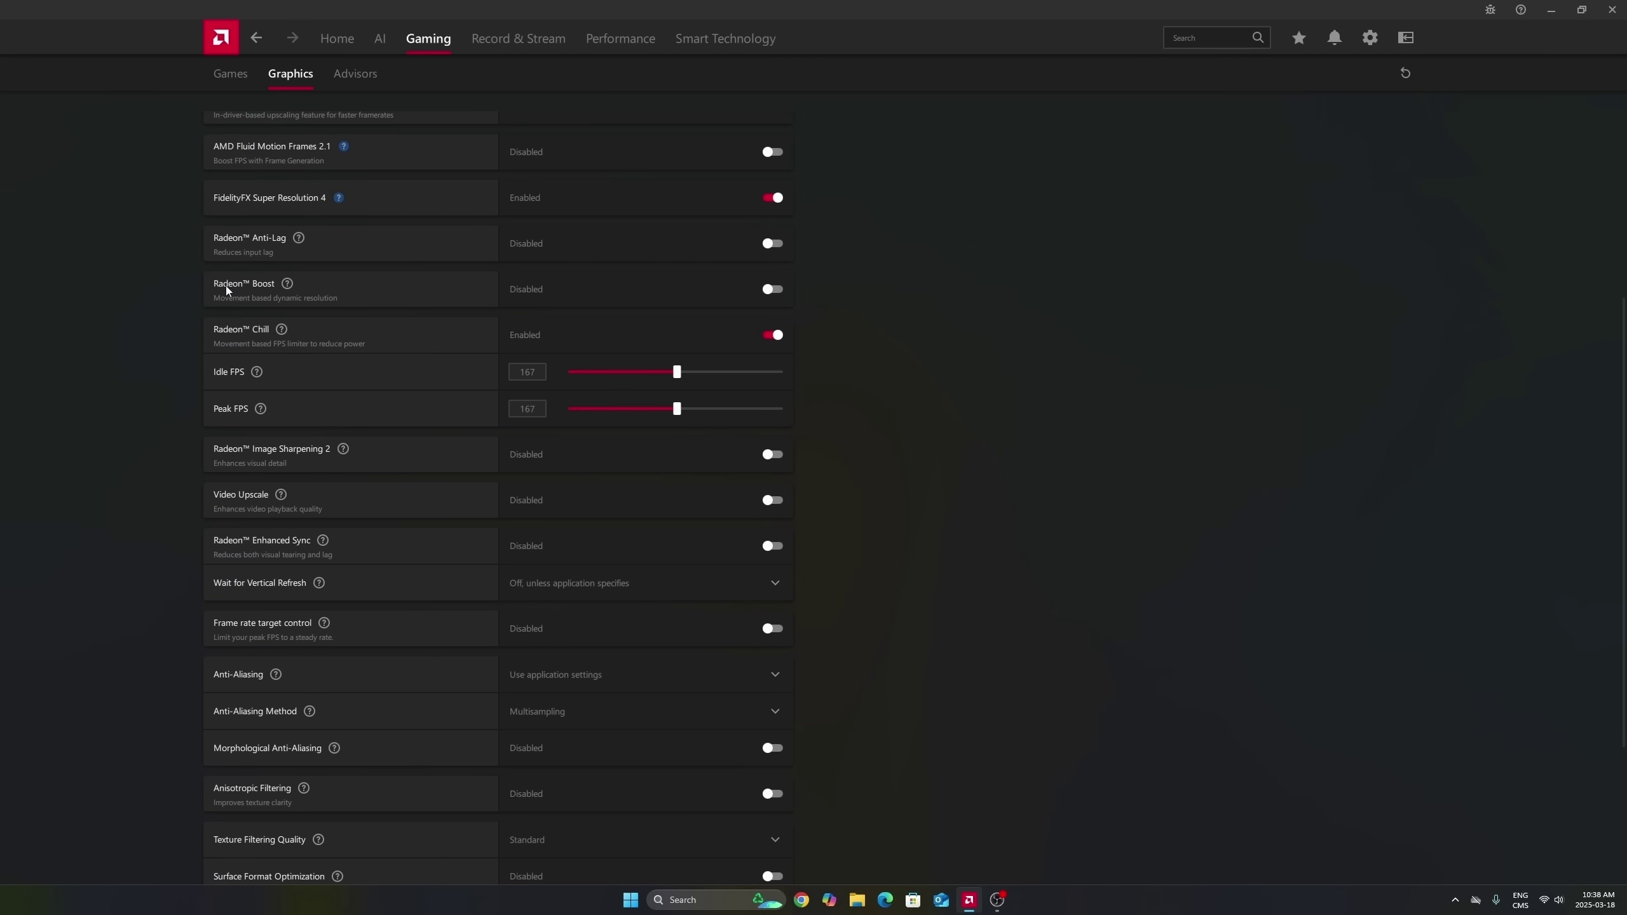
{"action": "scroll", "coordinate": [325, 291], "scroll_direction": "down", "scroll_amount": 1}
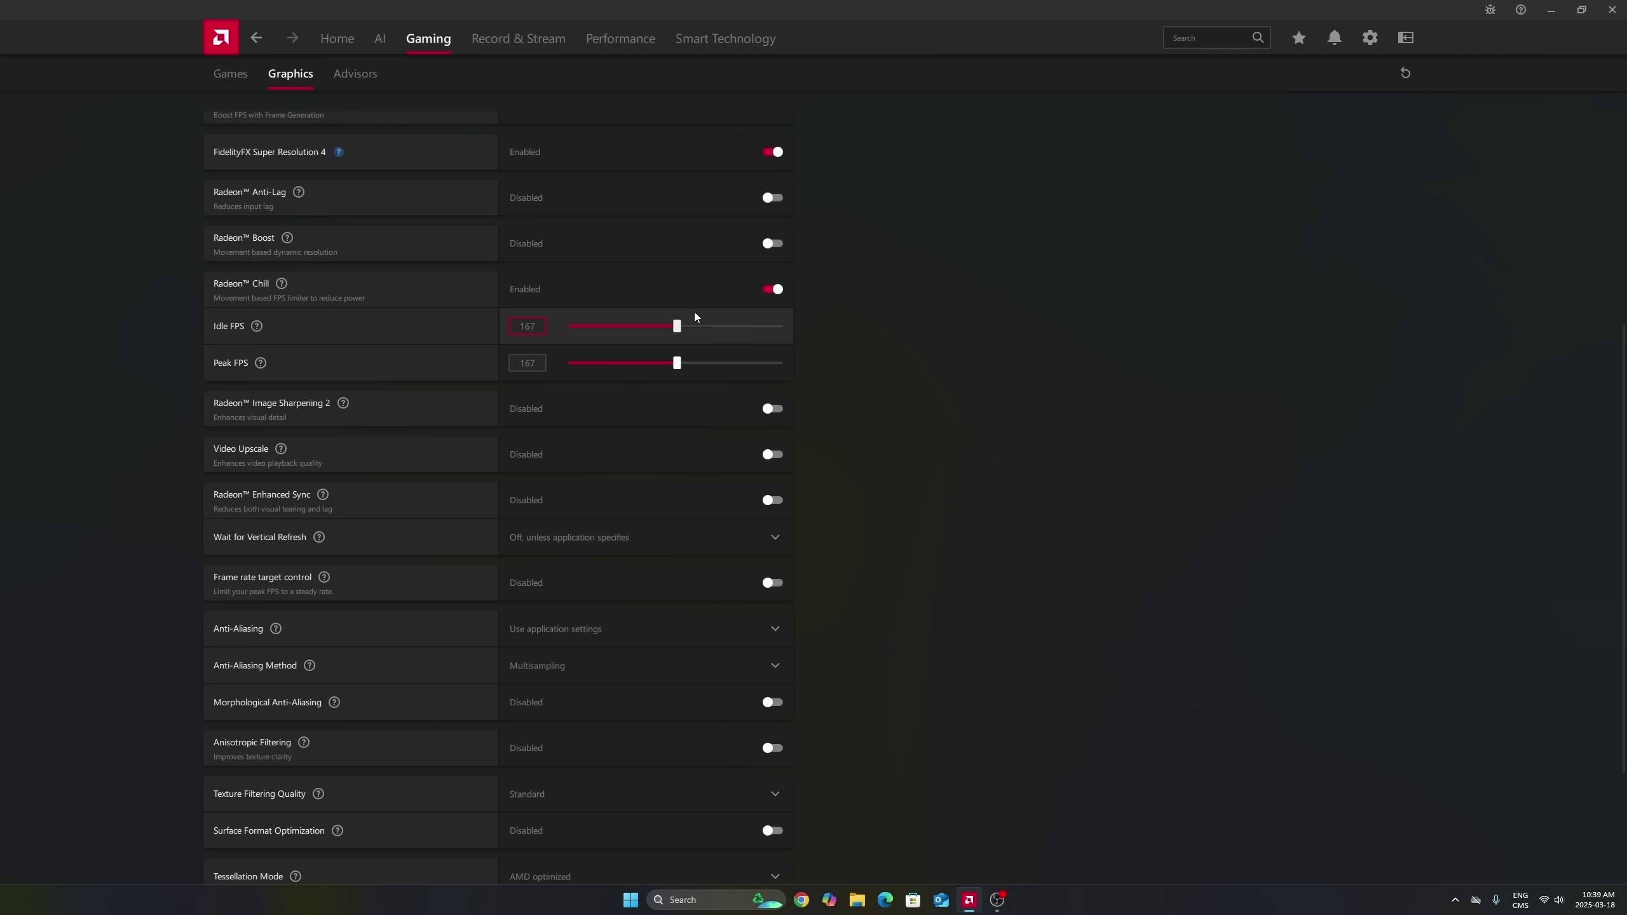
{"action": "scroll", "coordinate": [643, 170], "scroll_direction": "down", "scroll_amount": 3}
{"action": "scroll", "coordinate": [659, 638], "scroll_direction": "up", "scroll_amount": 8}
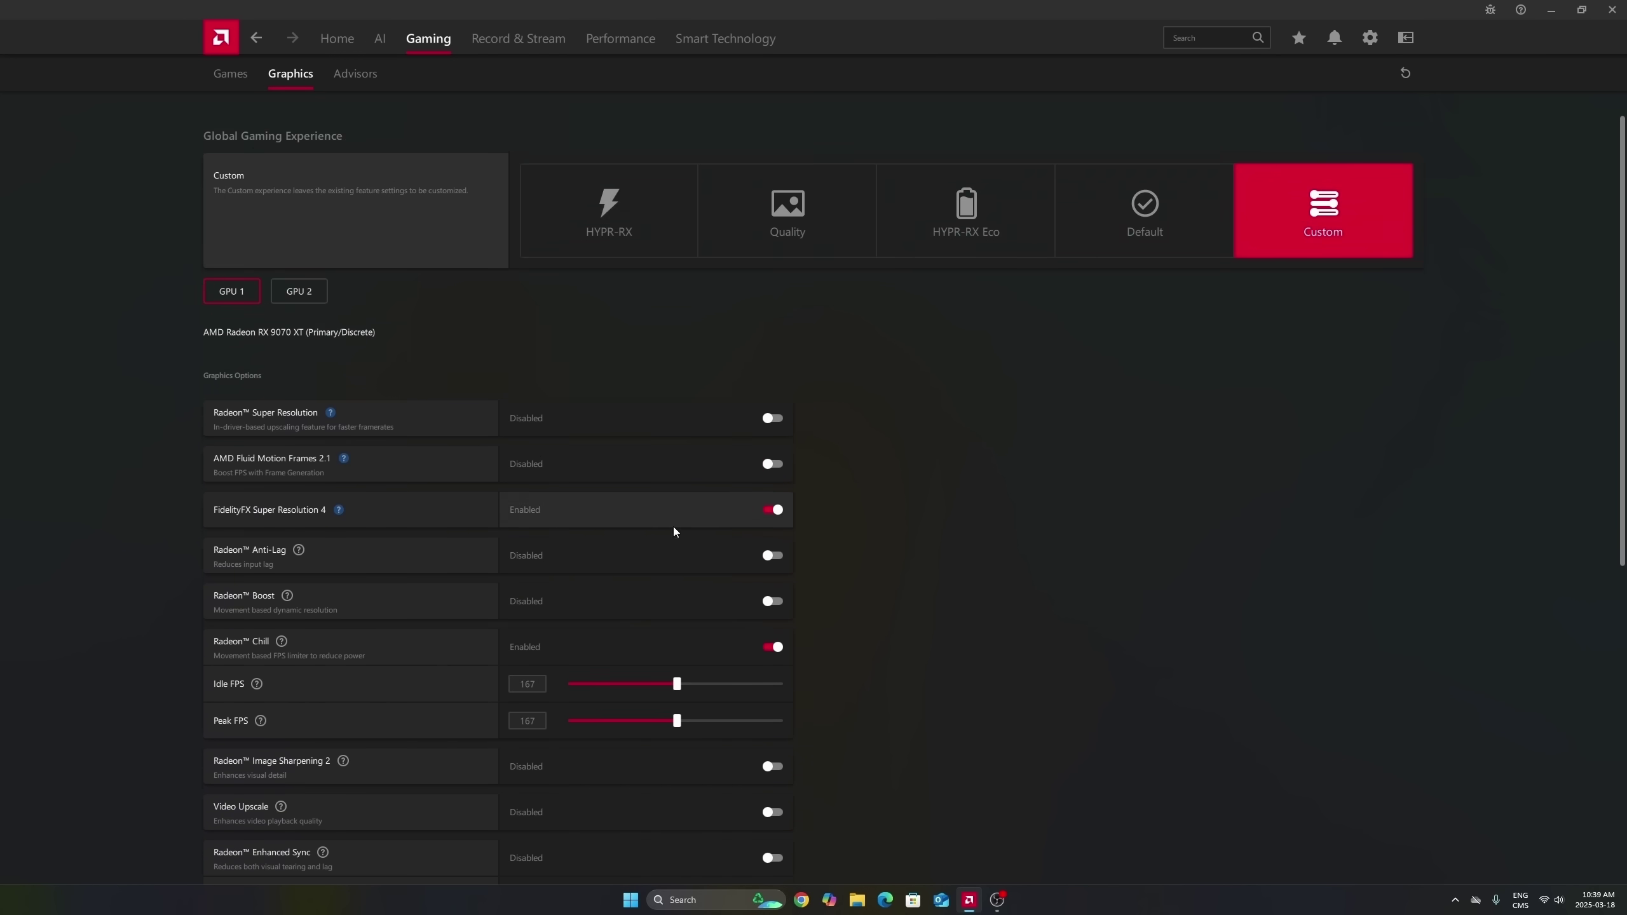
{"action": "scroll", "coordinate": [670, 544], "scroll_direction": "down", "scroll_amount": 5}
Step: View the game library and return to the remaining global graphics options
{"action": "left_click", "coordinate": [239, 76]}
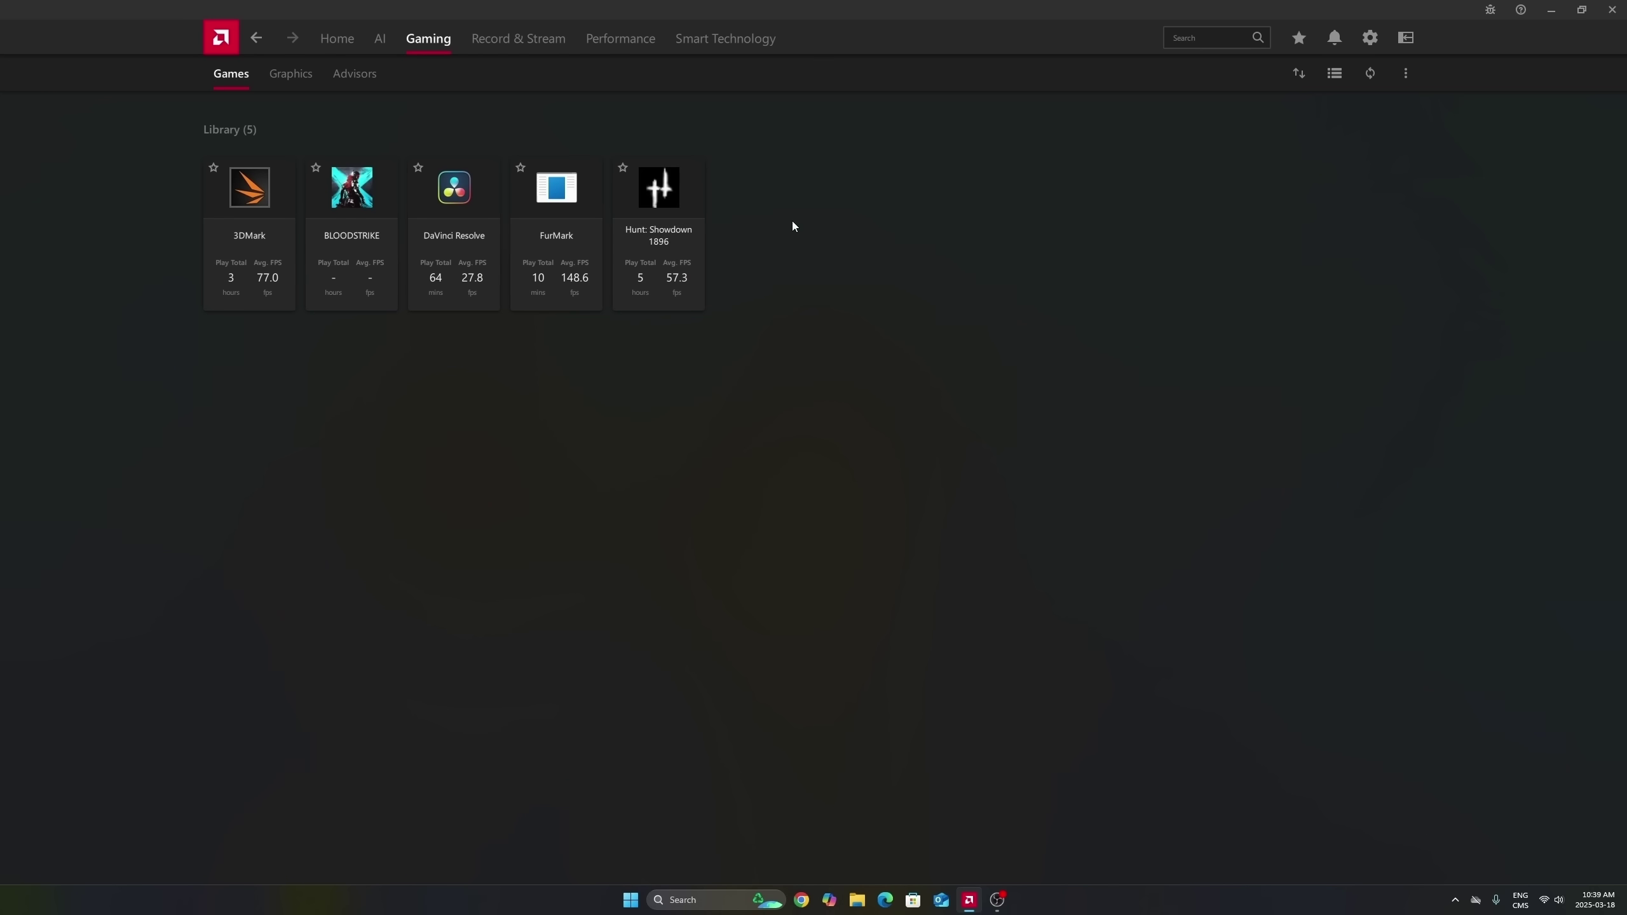
{"action": "left_click", "coordinate": [284, 76]}
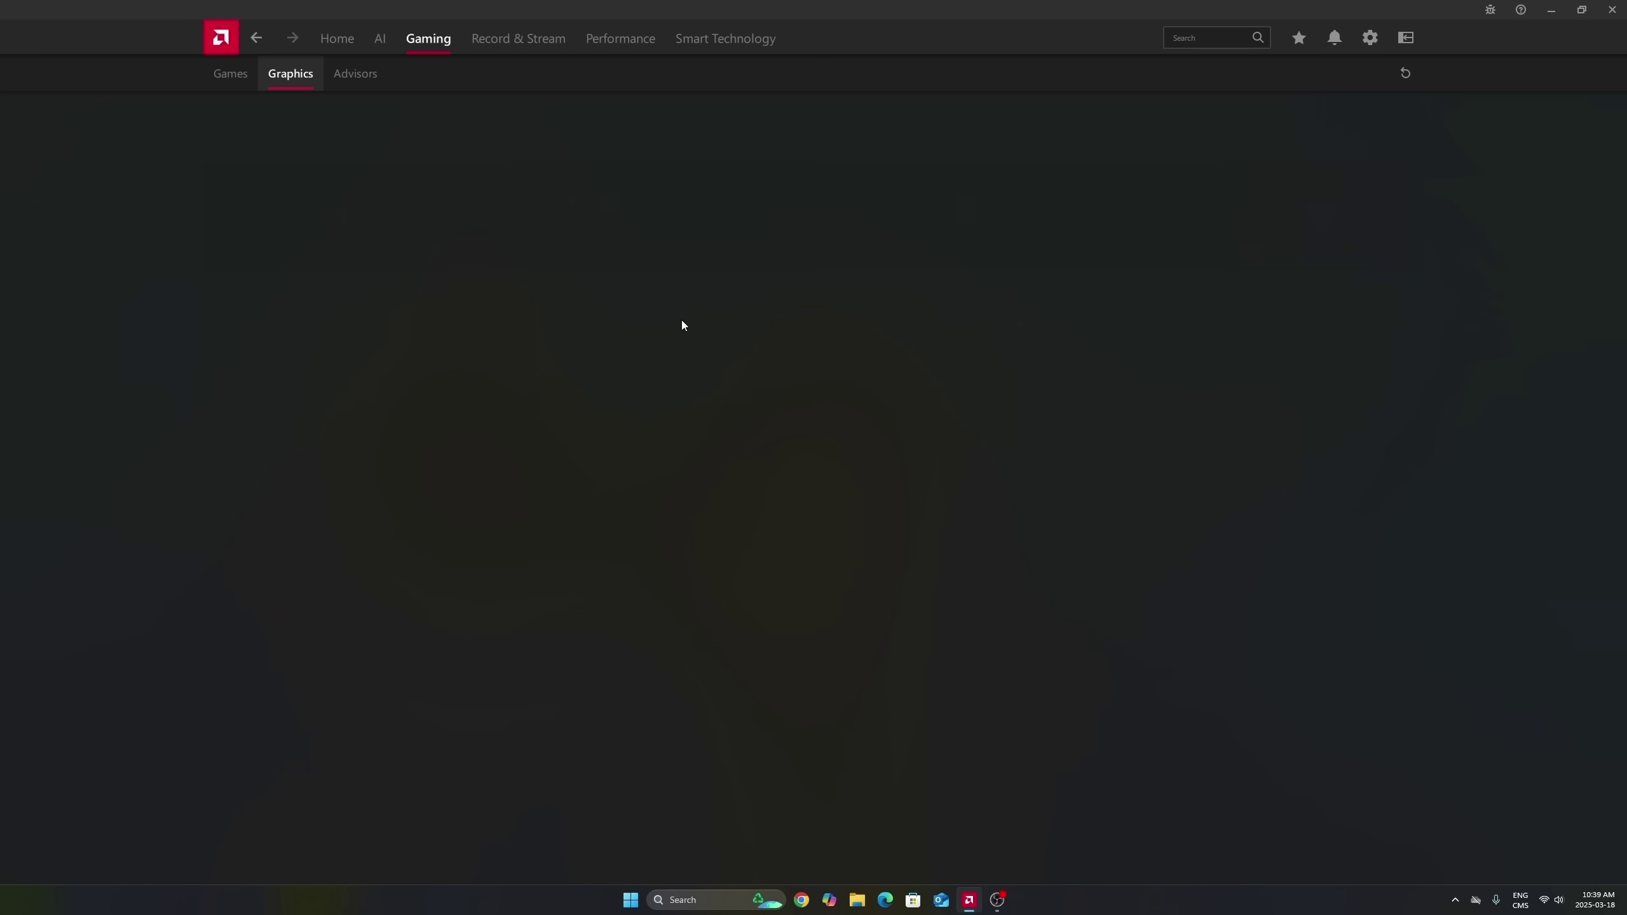
{"action": "scroll", "coordinate": [831, 458], "scroll_direction": "down", "scroll_amount": 5}
{"action": "scroll", "coordinate": [792, 458], "scroll_direction": "down", "scroll_amount": 3}
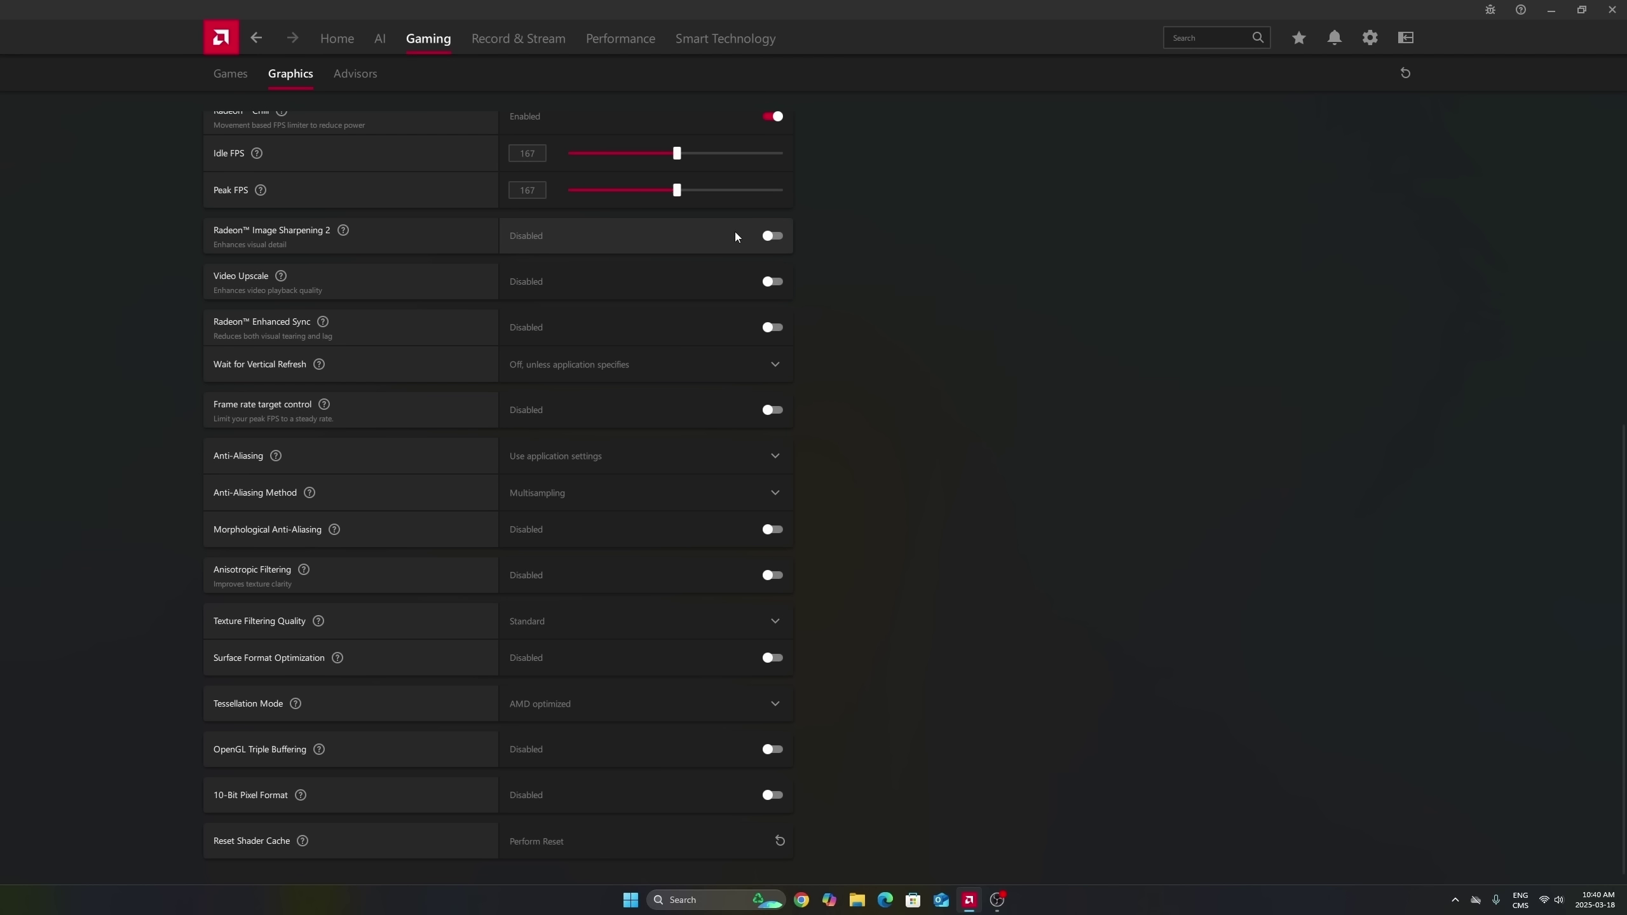
Step: Enable Radeon Image Sharpening 2 to view its sharpness options, disable it again and look over the remaining options through Reset Shader Cache
{"action": "left_click", "coordinate": [773, 235]}
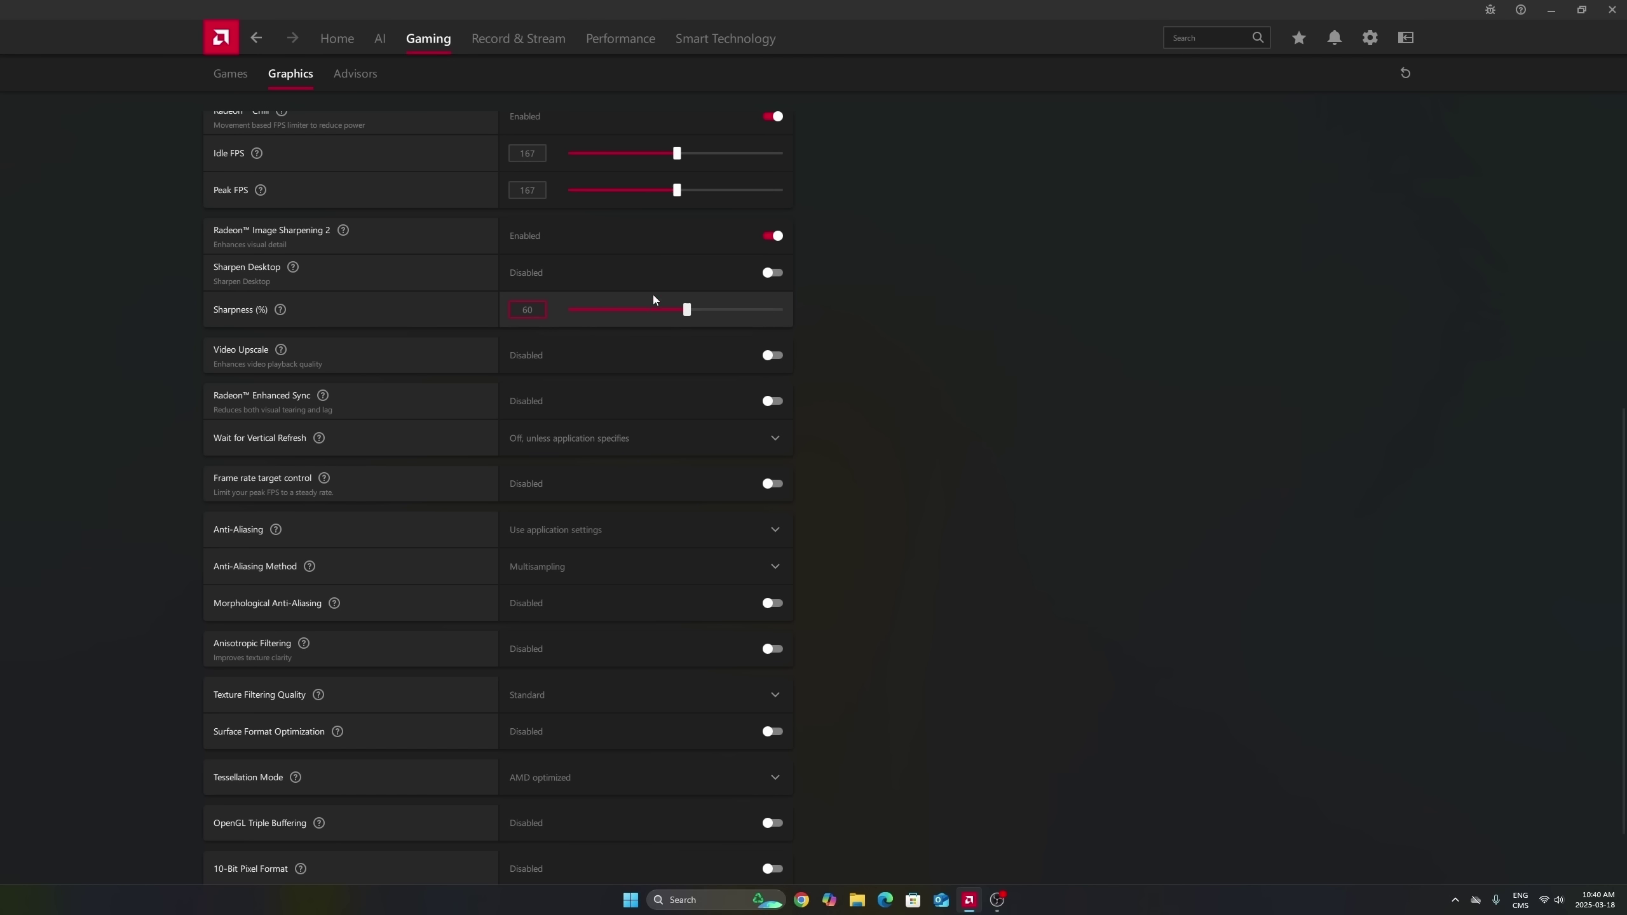
{"action": "left_click", "coordinate": [774, 236]}
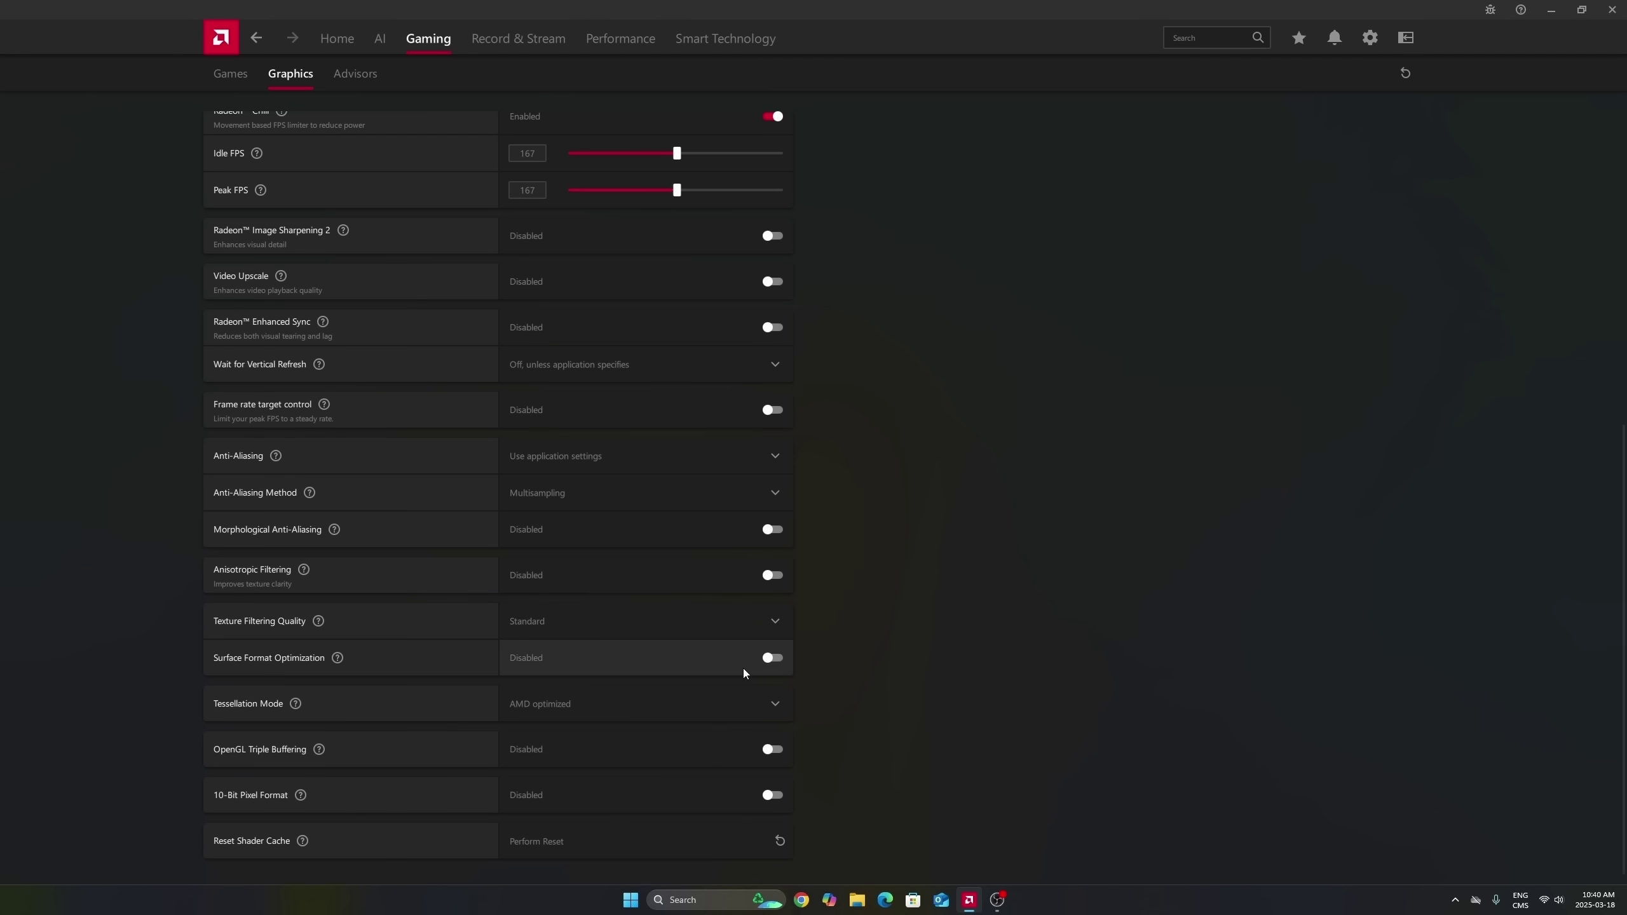
{"action": "scroll", "coordinate": [731, 650], "scroll_direction": "down", "scroll_amount": 1}
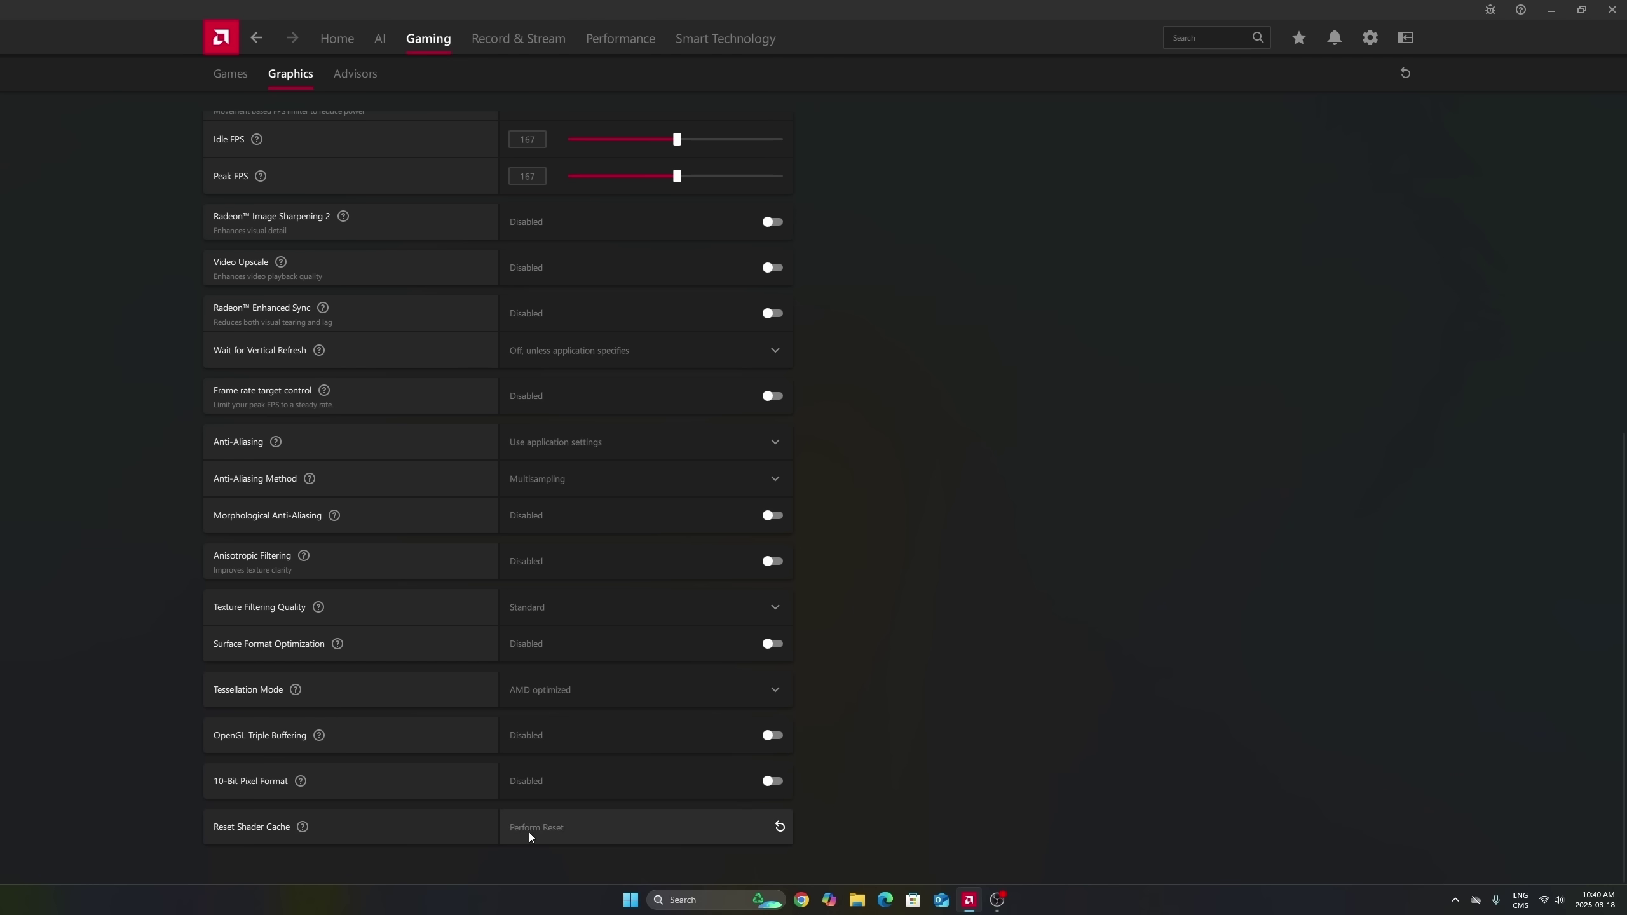
{"action": "scroll", "coordinate": [958, 381], "scroll_direction": "up", "scroll_amount": 7}
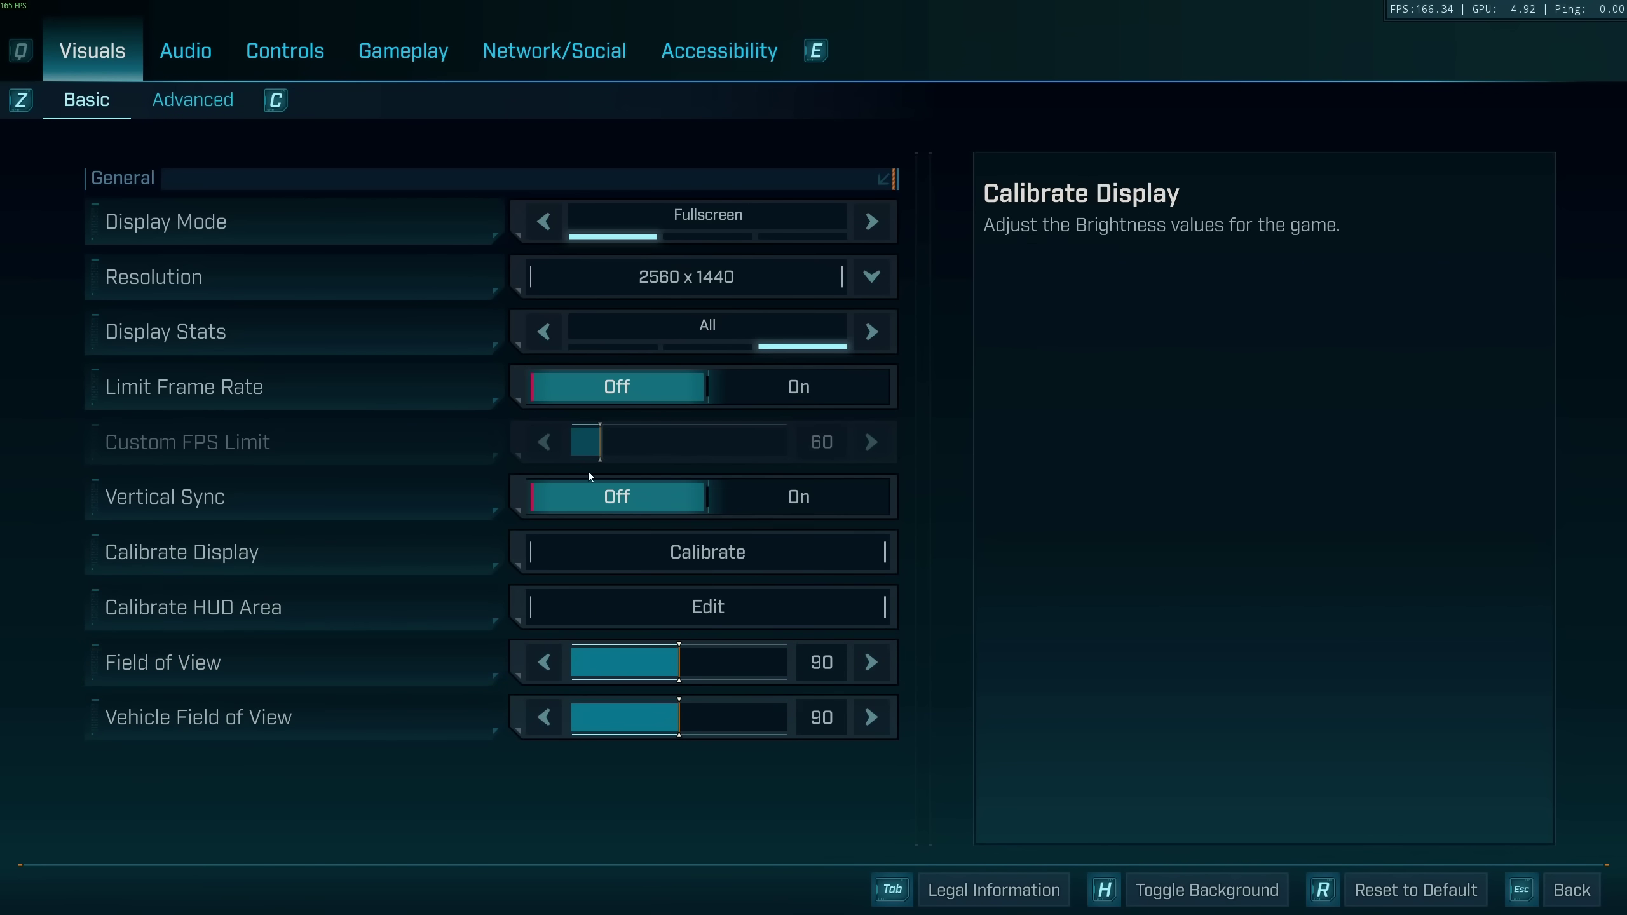
Step: Open the advanced visual settings in Borderlands 4 and try Upscaling Quality at Balanced and Full Resolution before setting it to Quality
{"action": "left_click", "coordinate": [209, 114]}
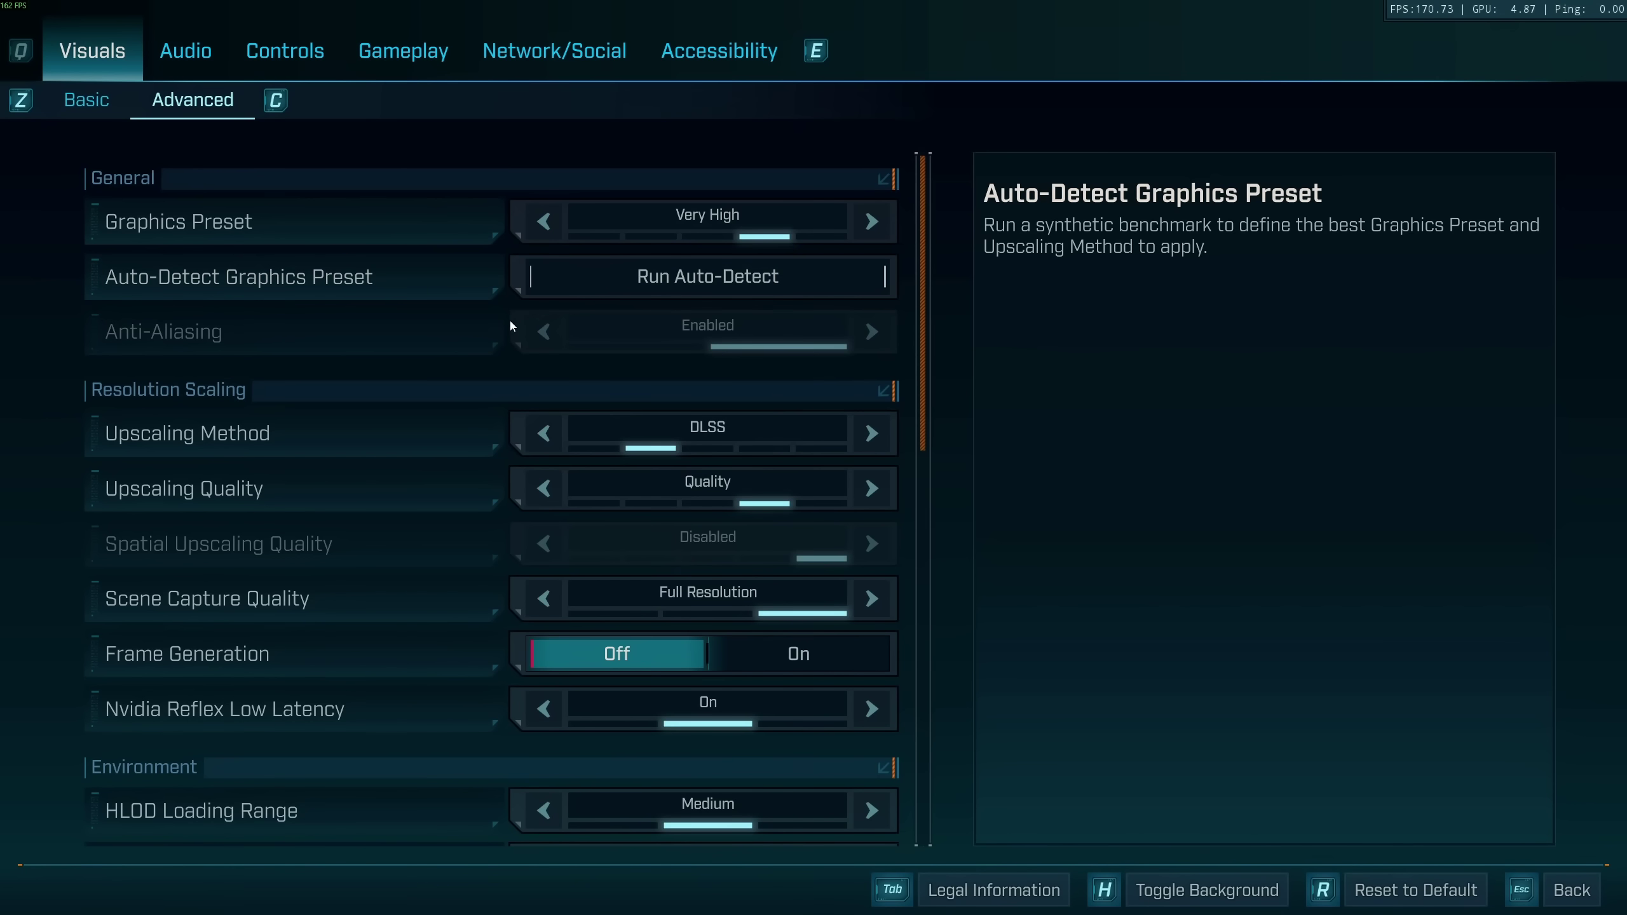
{"action": "scroll", "coordinate": [487, 333], "scroll_direction": "down", "scroll_amount": 1}
{"action": "scroll", "coordinate": [446, 387], "scroll_direction": "down", "scroll_amount": 1}
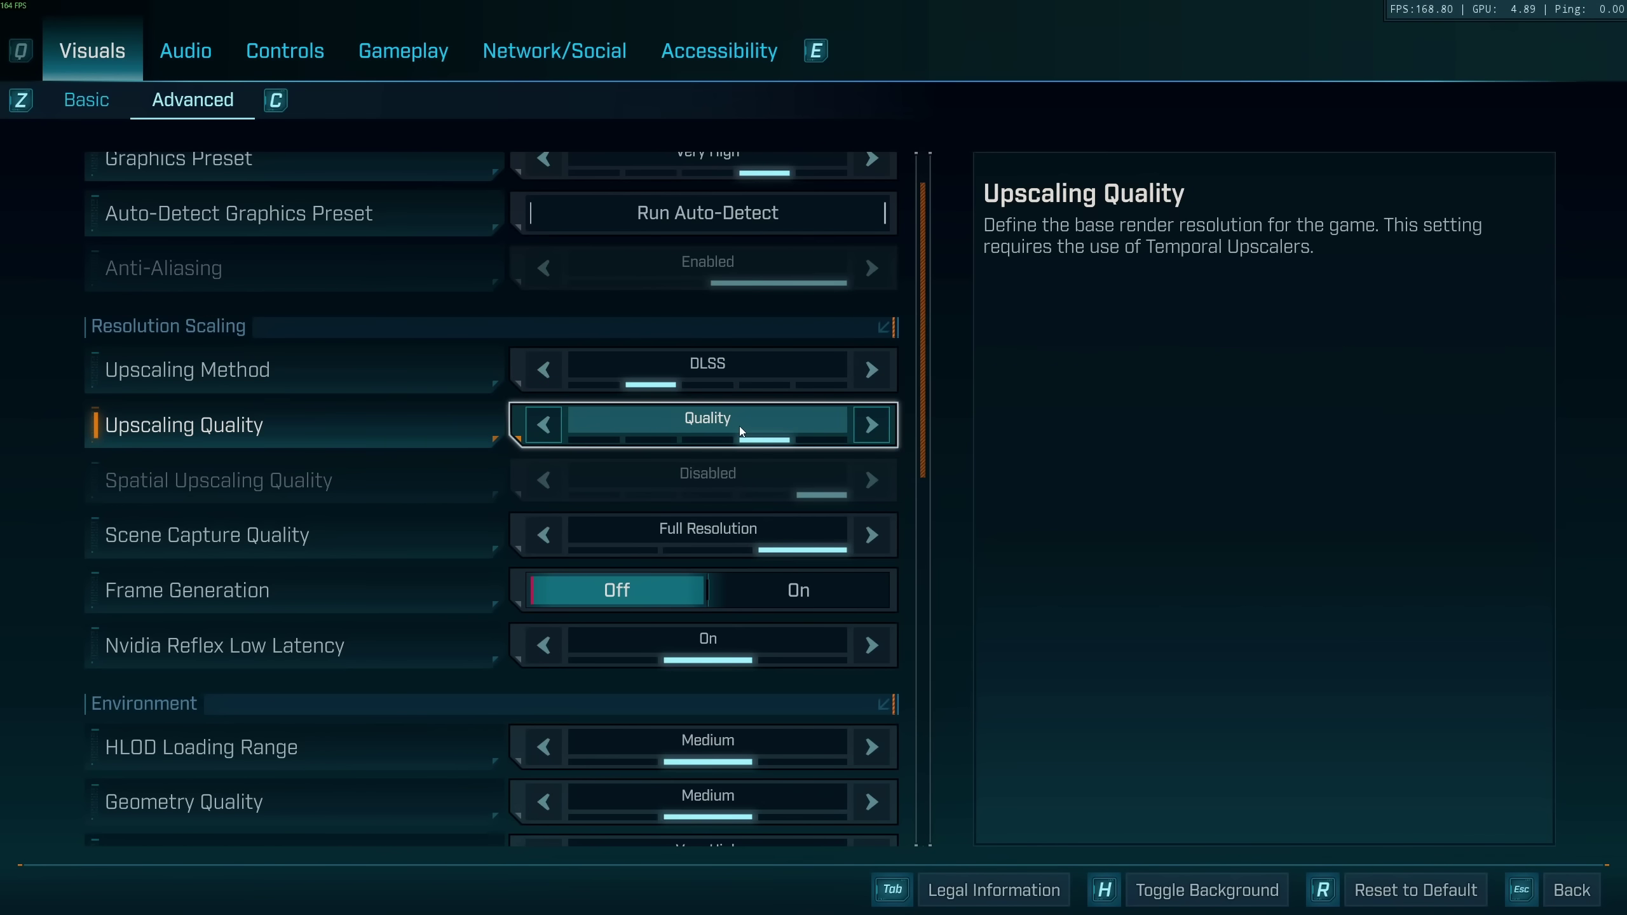
{"action": "left_click", "coordinate": [714, 439]}
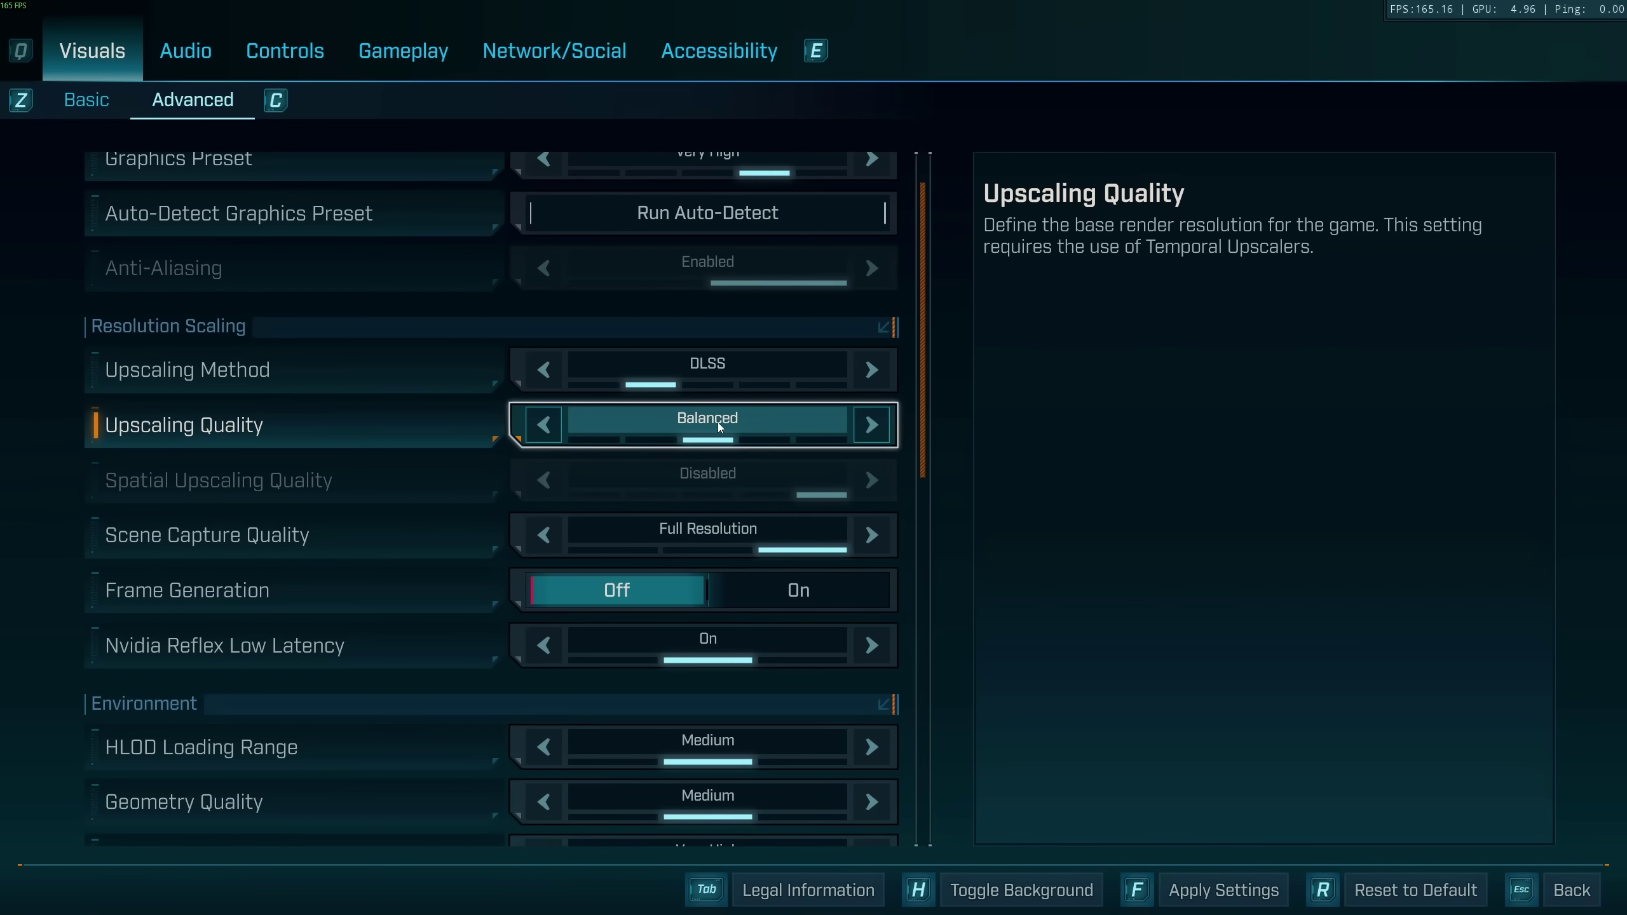
{"action": "left_click", "coordinate": [872, 425]}
{"action": "left_click", "coordinate": [871, 425]}
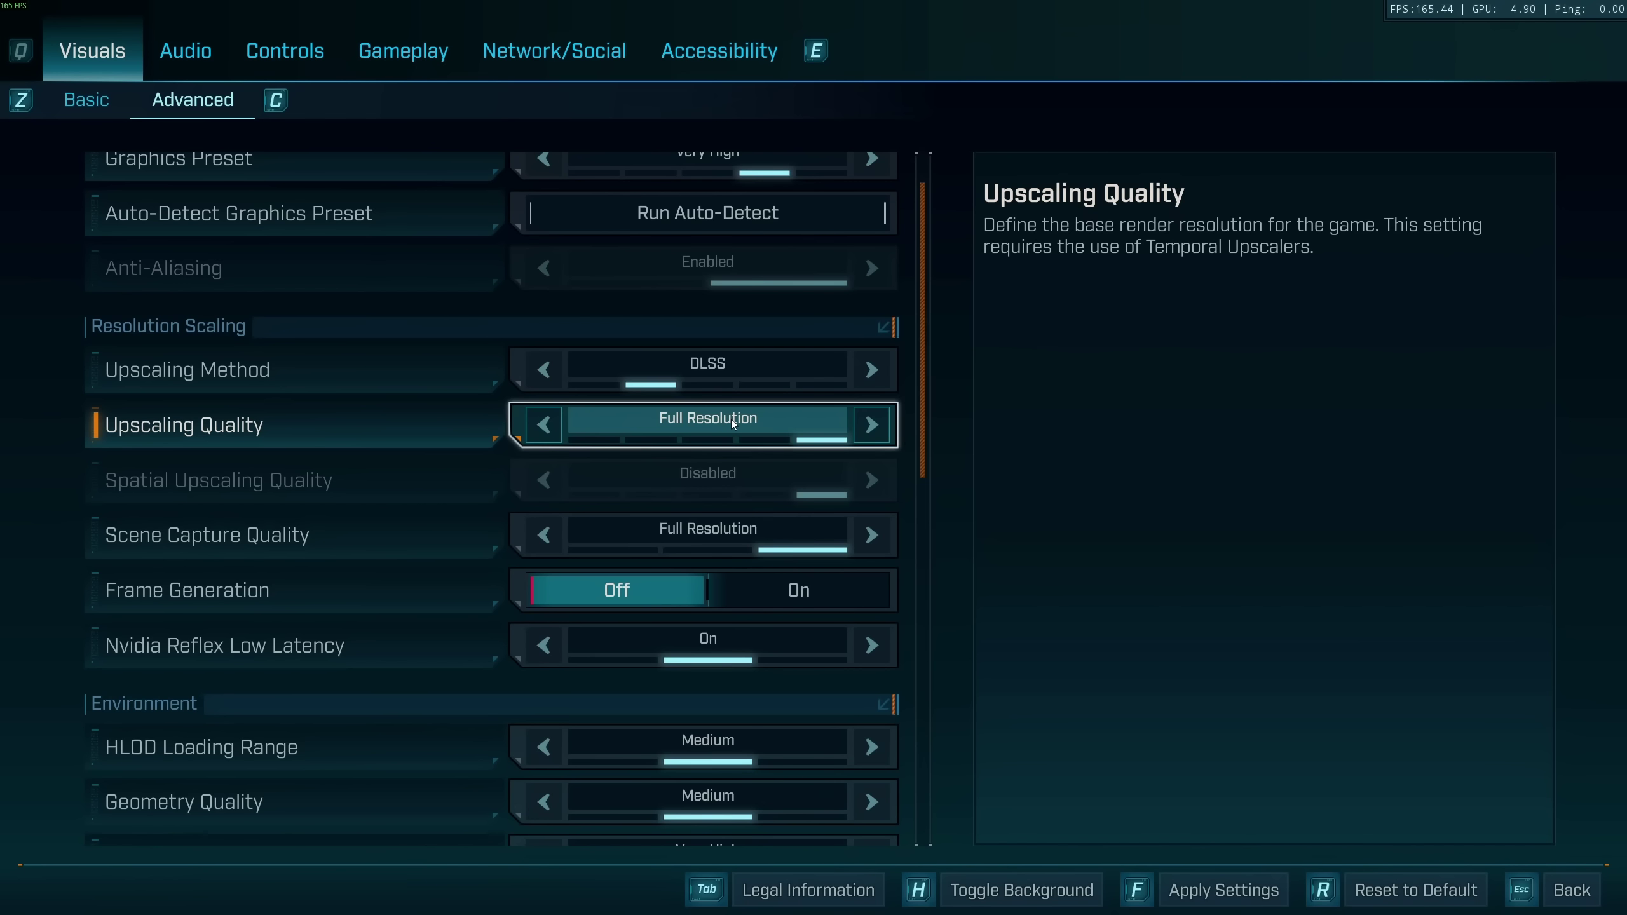
{"action": "left_click", "coordinate": [544, 425]}
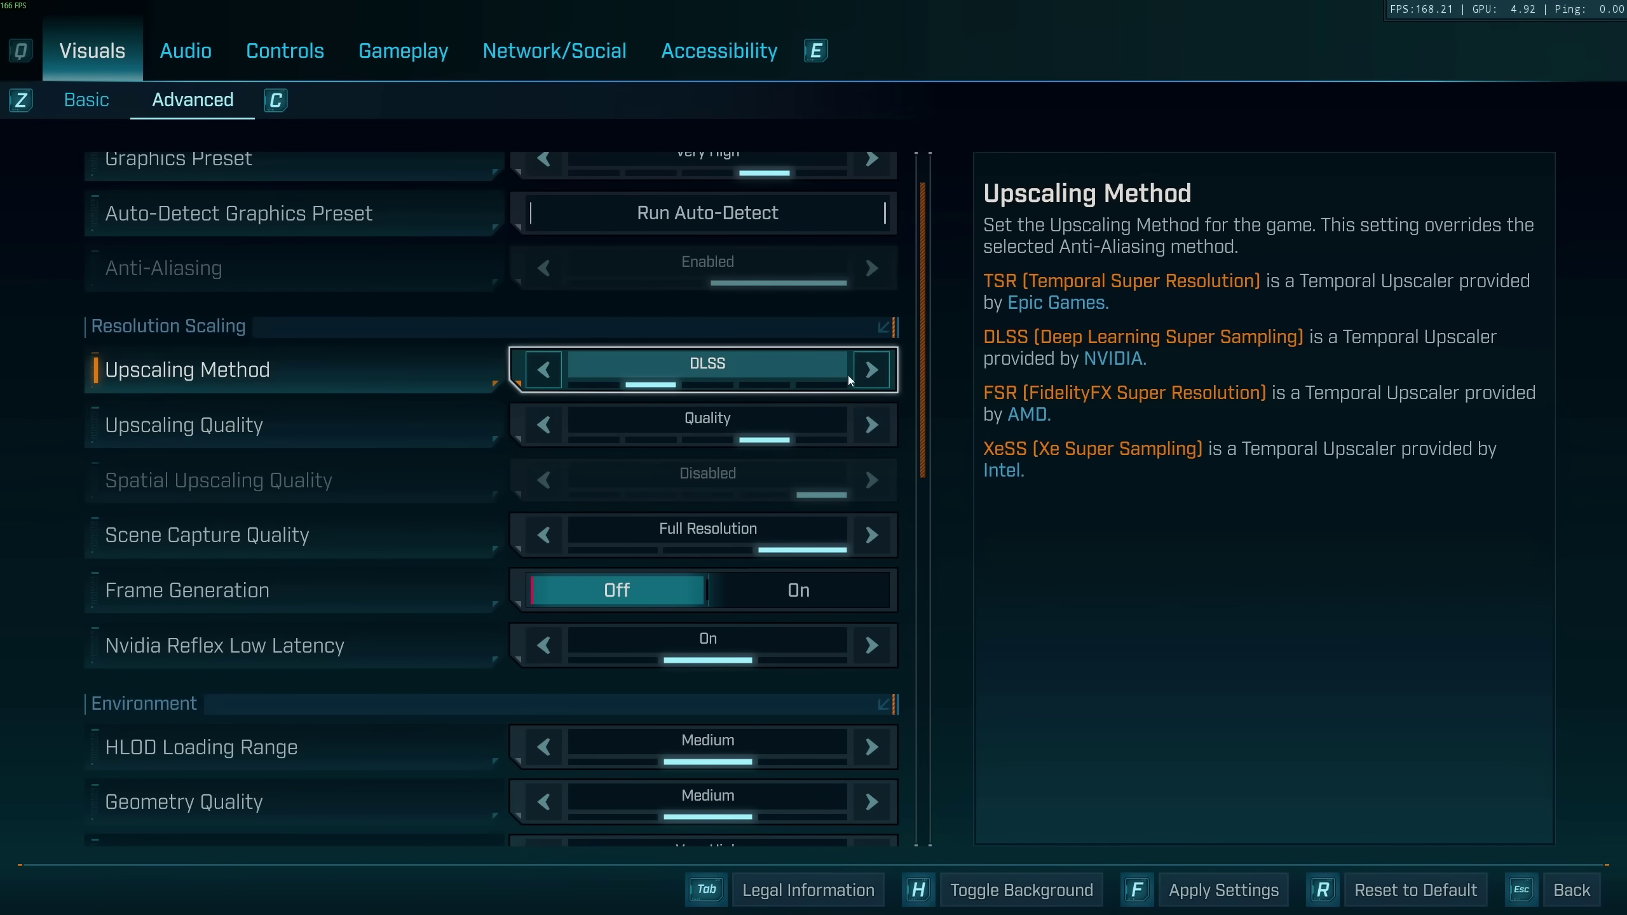
Step: Cycle the Upscaling Method through the alternatives to XeSS and return it to DLSS
{"action": "left_click", "coordinate": [866, 379]}
{"action": "left_click", "coordinate": [868, 380]}
{"action": "left_click", "coordinate": [869, 377]}
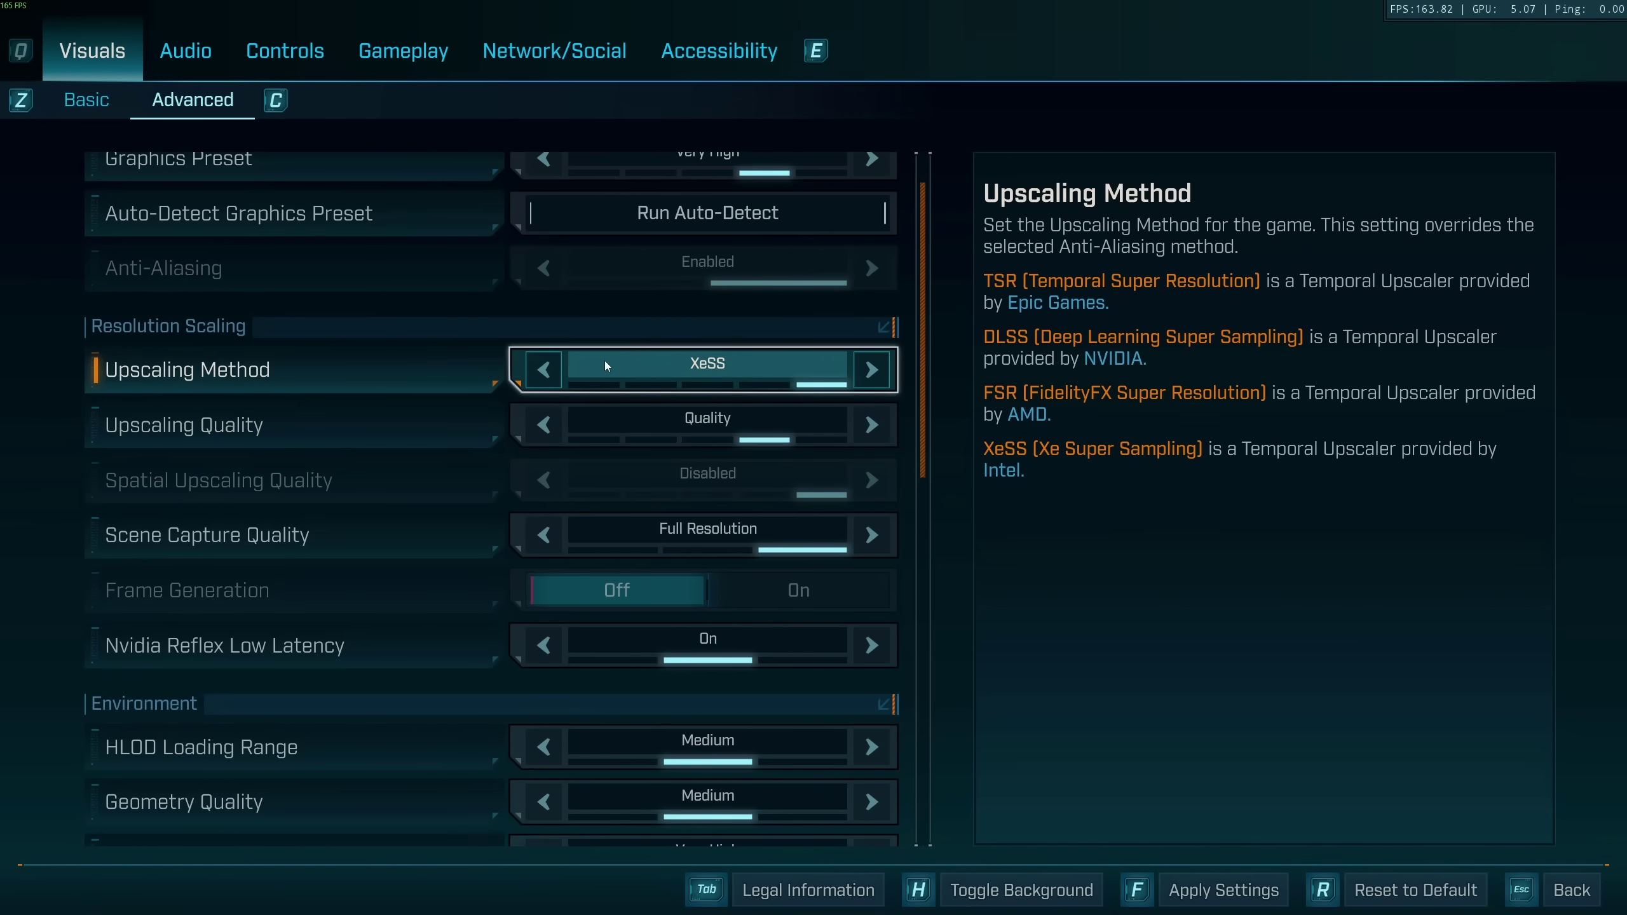
{"action": "left_click", "coordinate": [544, 370]}
{"action": "left_click", "coordinate": [544, 369]}
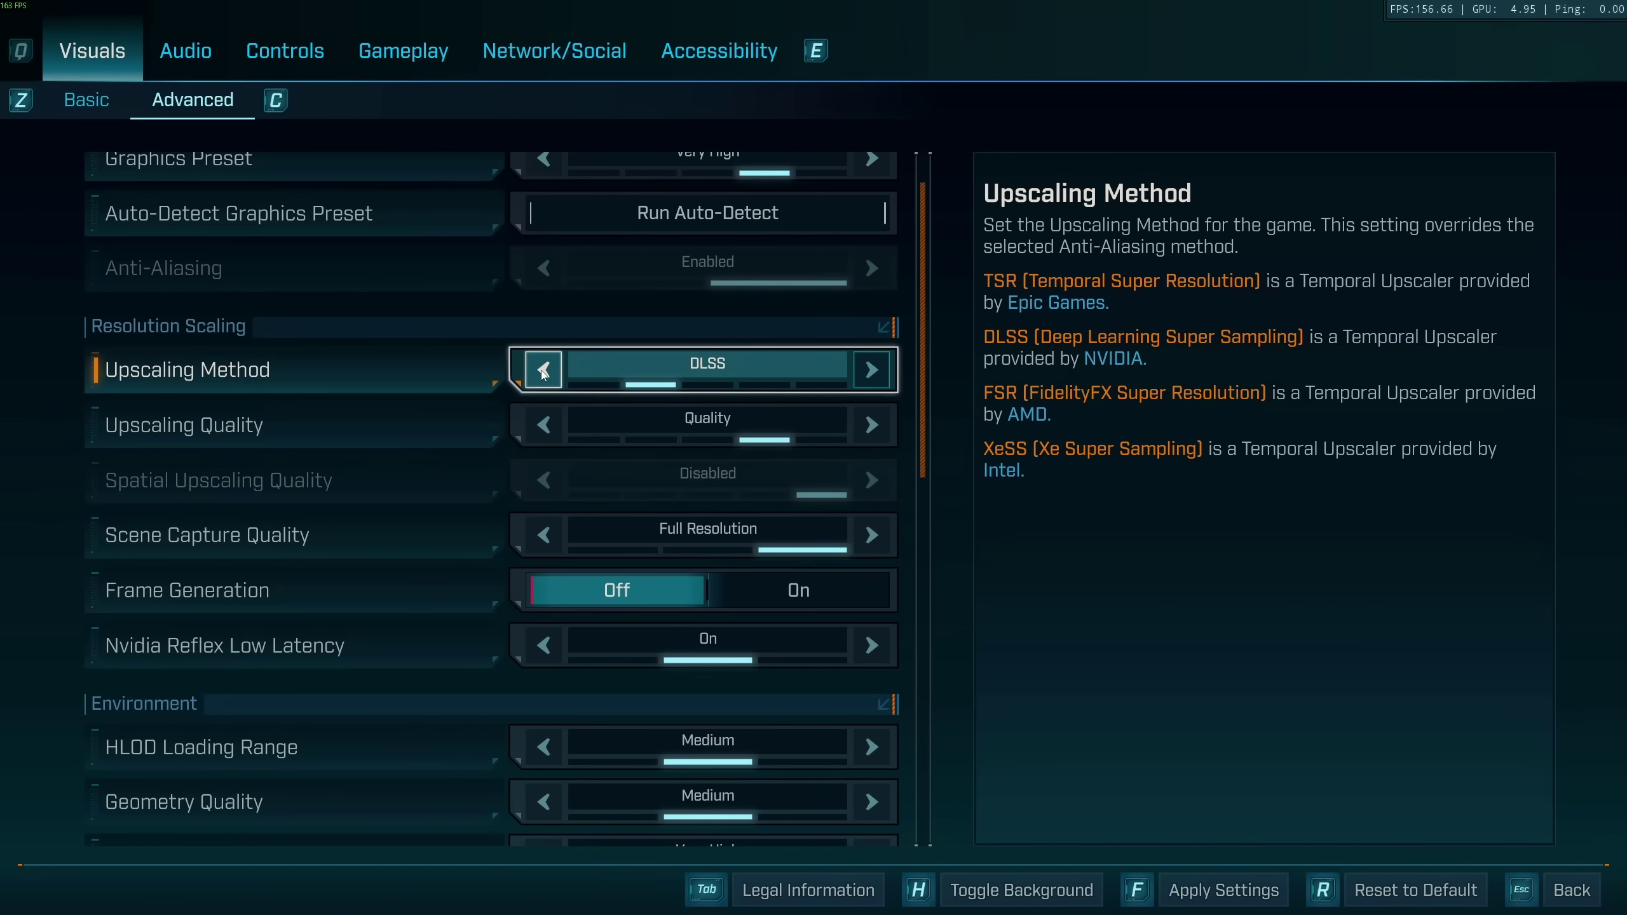
Step: Review the Frame Generation, Nvidia Reflex Low Latency and Environment settings, including HLOD Loading Range and Geometry Quality
{"action": "scroll", "coordinate": [792, 447], "scroll_direction": "down", "scroll_amount": 2}
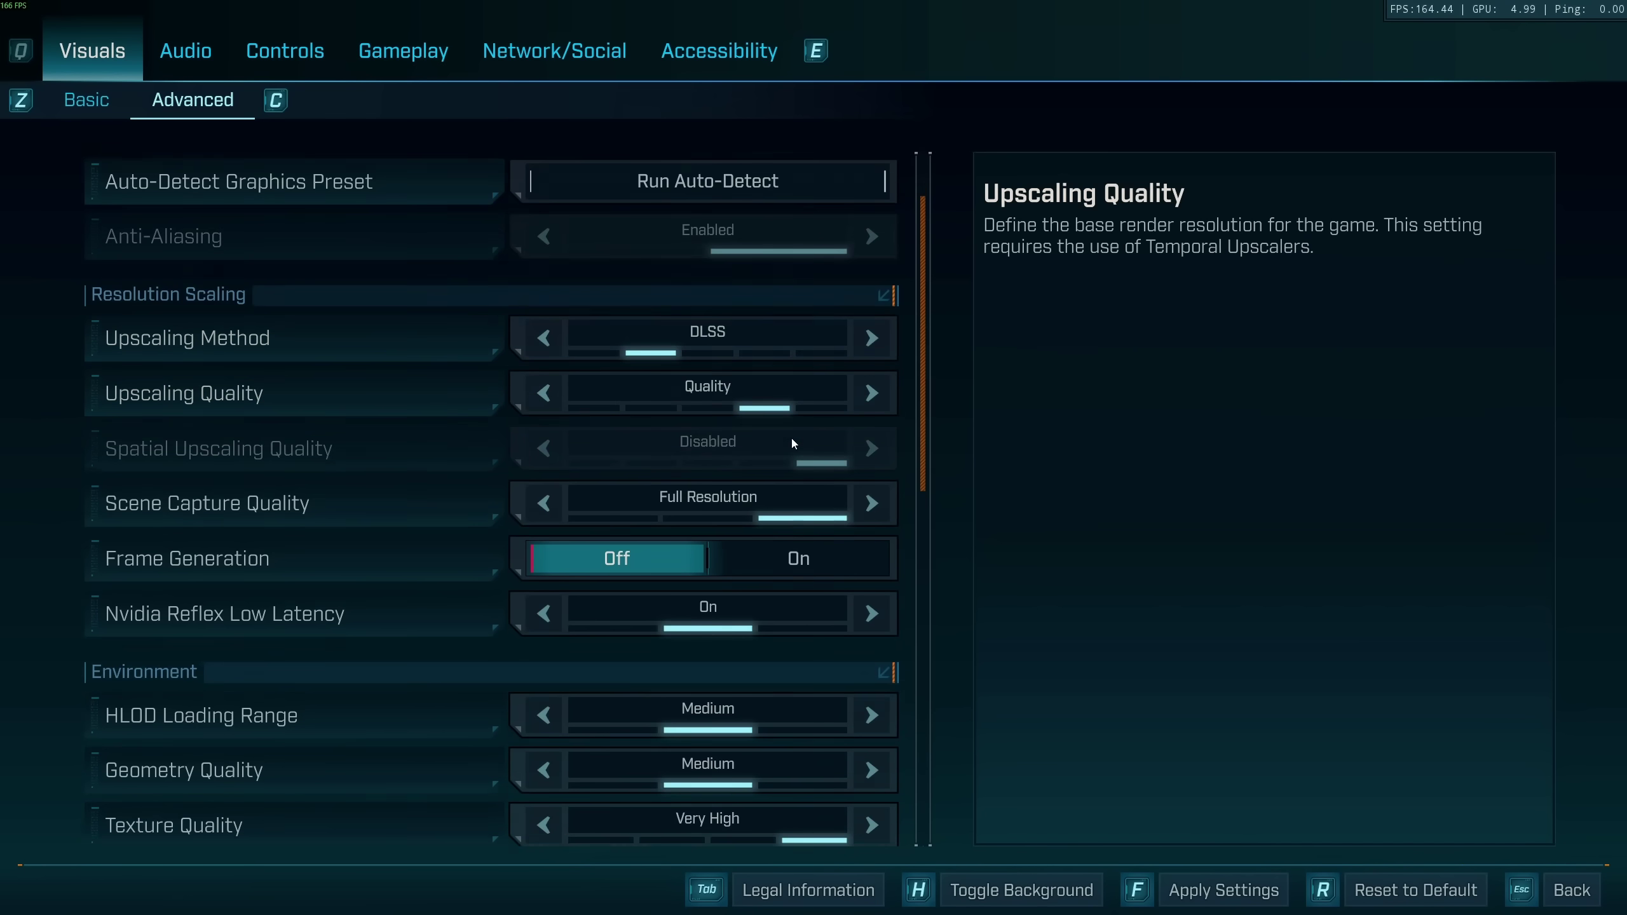
{"action": "scroll", "coordinate": [781, 438], "scroll_direction": "down", "scroll_amount": 1}
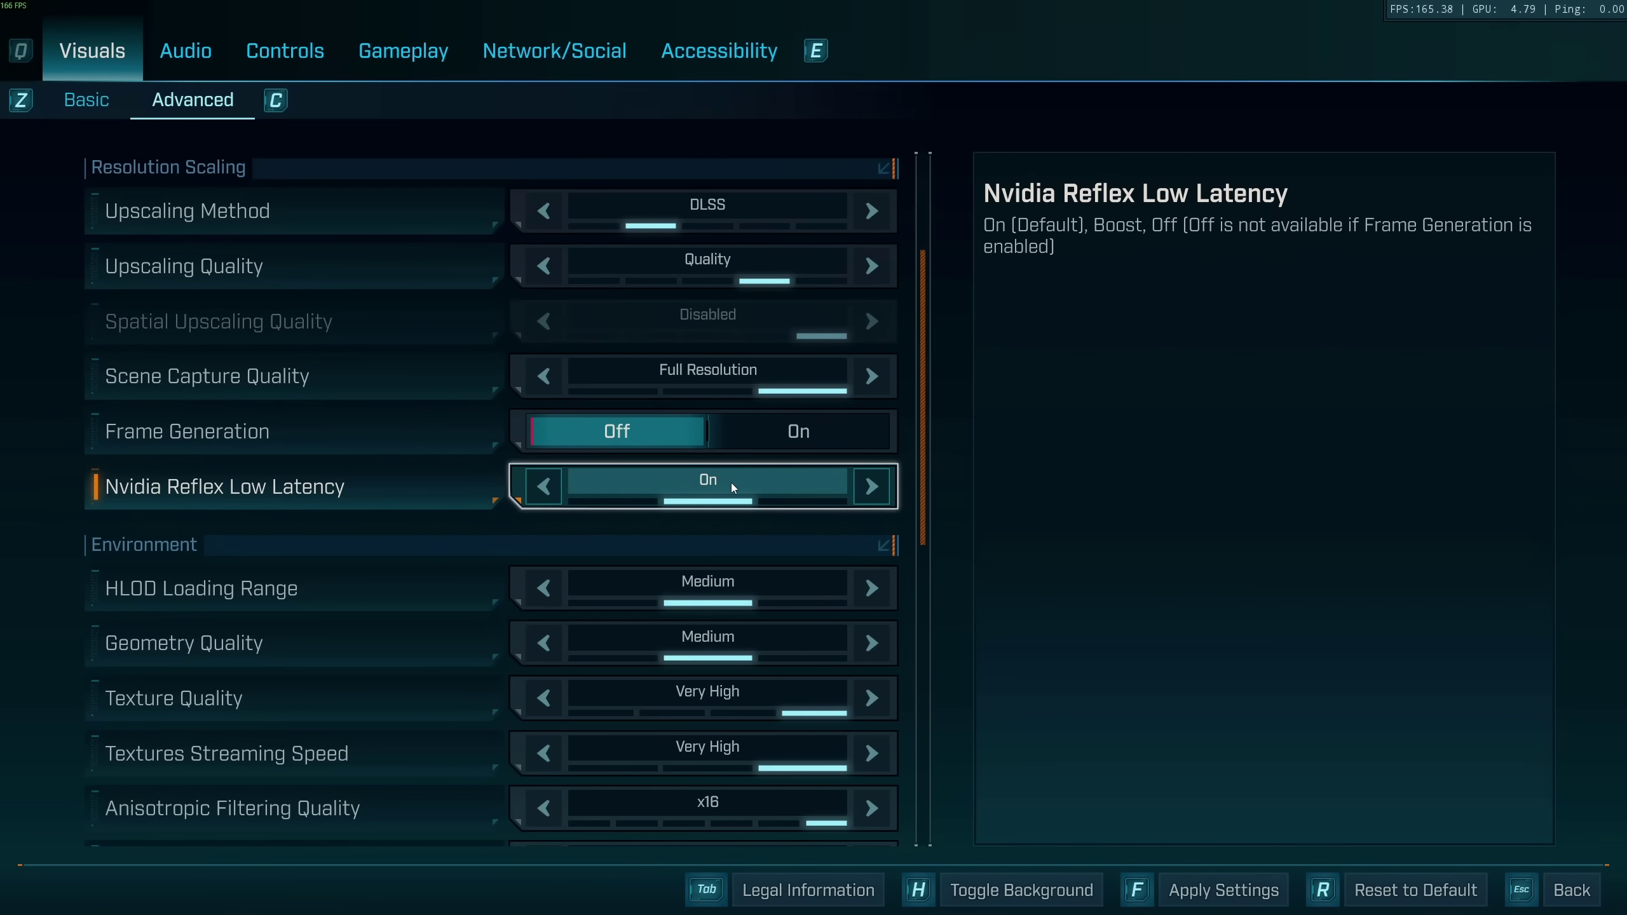
{"action": "scroll", "coordinate": [372, 653], "scroll_direction": "down", "scroll_amount": 3}
{"action": "scroll", "coordinate": [409, 402], "scroll_direction": "up", "scroll_amount": 1}
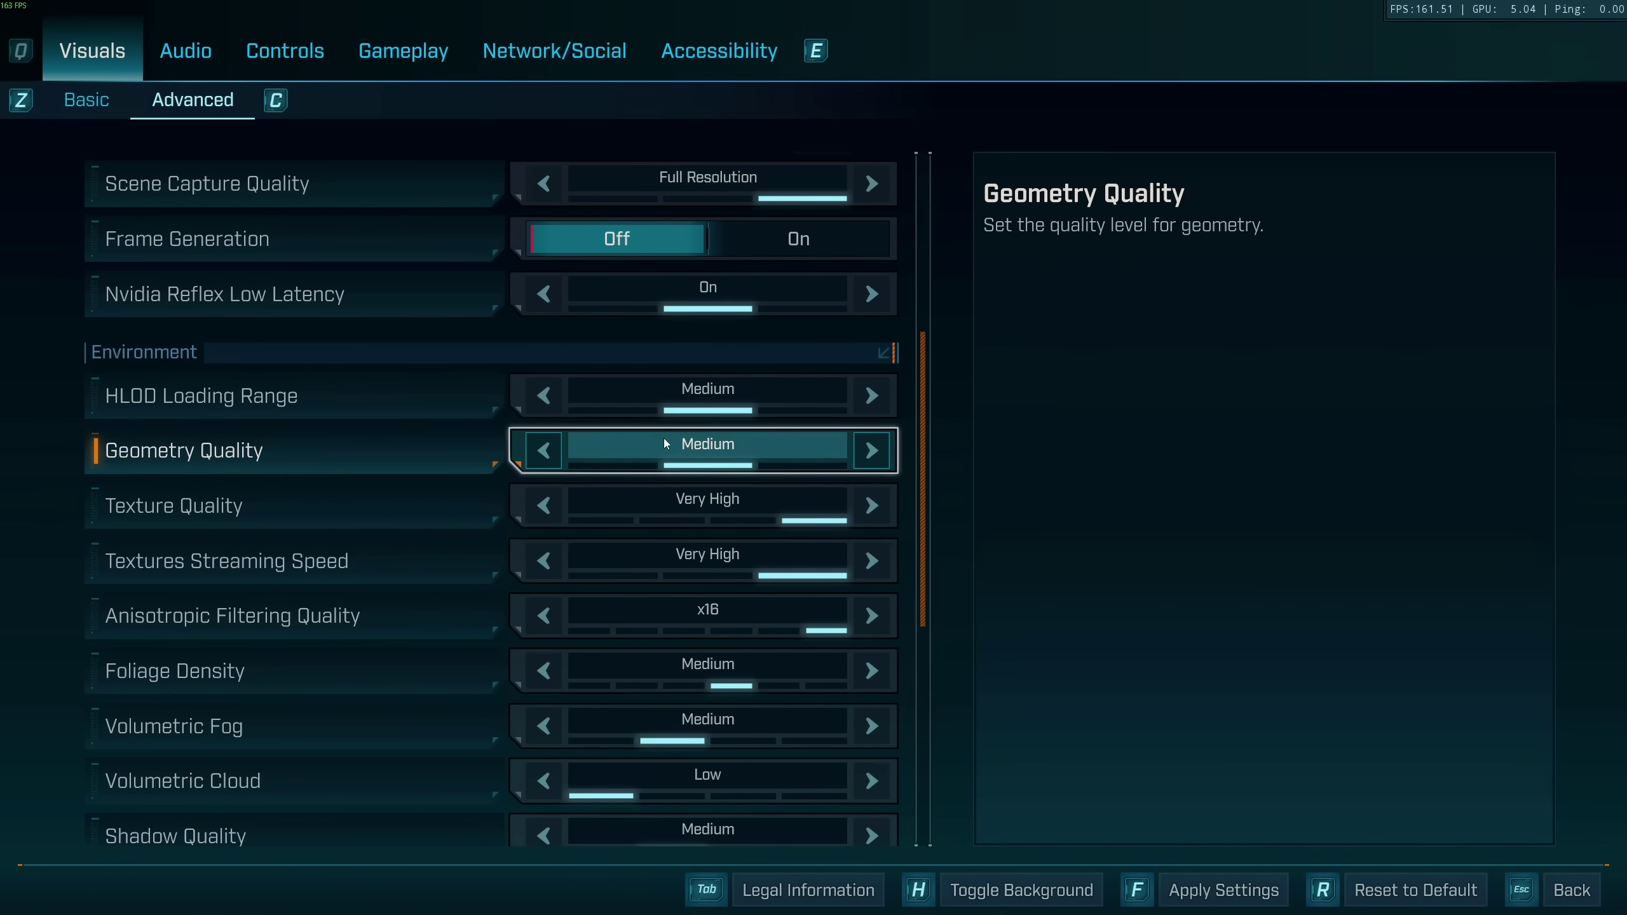
{"action": "scroll", "coordinate": [710, 444], "scroll_direction": "down", "scroll_amount": 1}
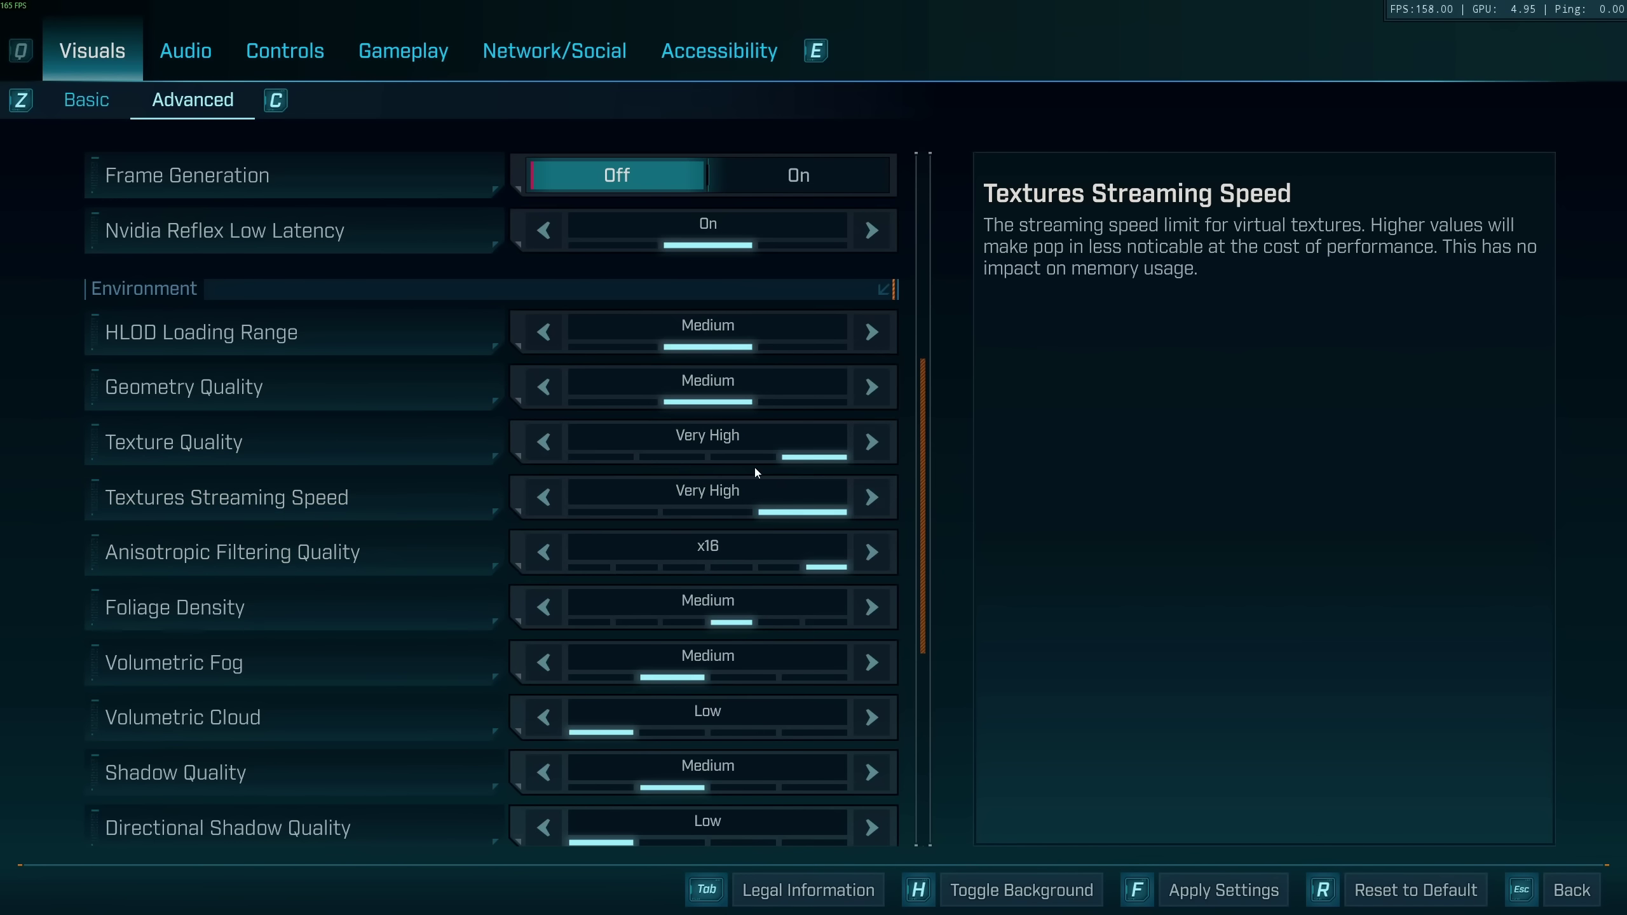
Step: Lower Texture Quality and Textures Streaming Speed to Medium and Anisotropic Filtering Quality to x4
{"action": "left_click", "coordinate": [544, 442]}
{"action": "left_click", "coordinate": [544, 497]}
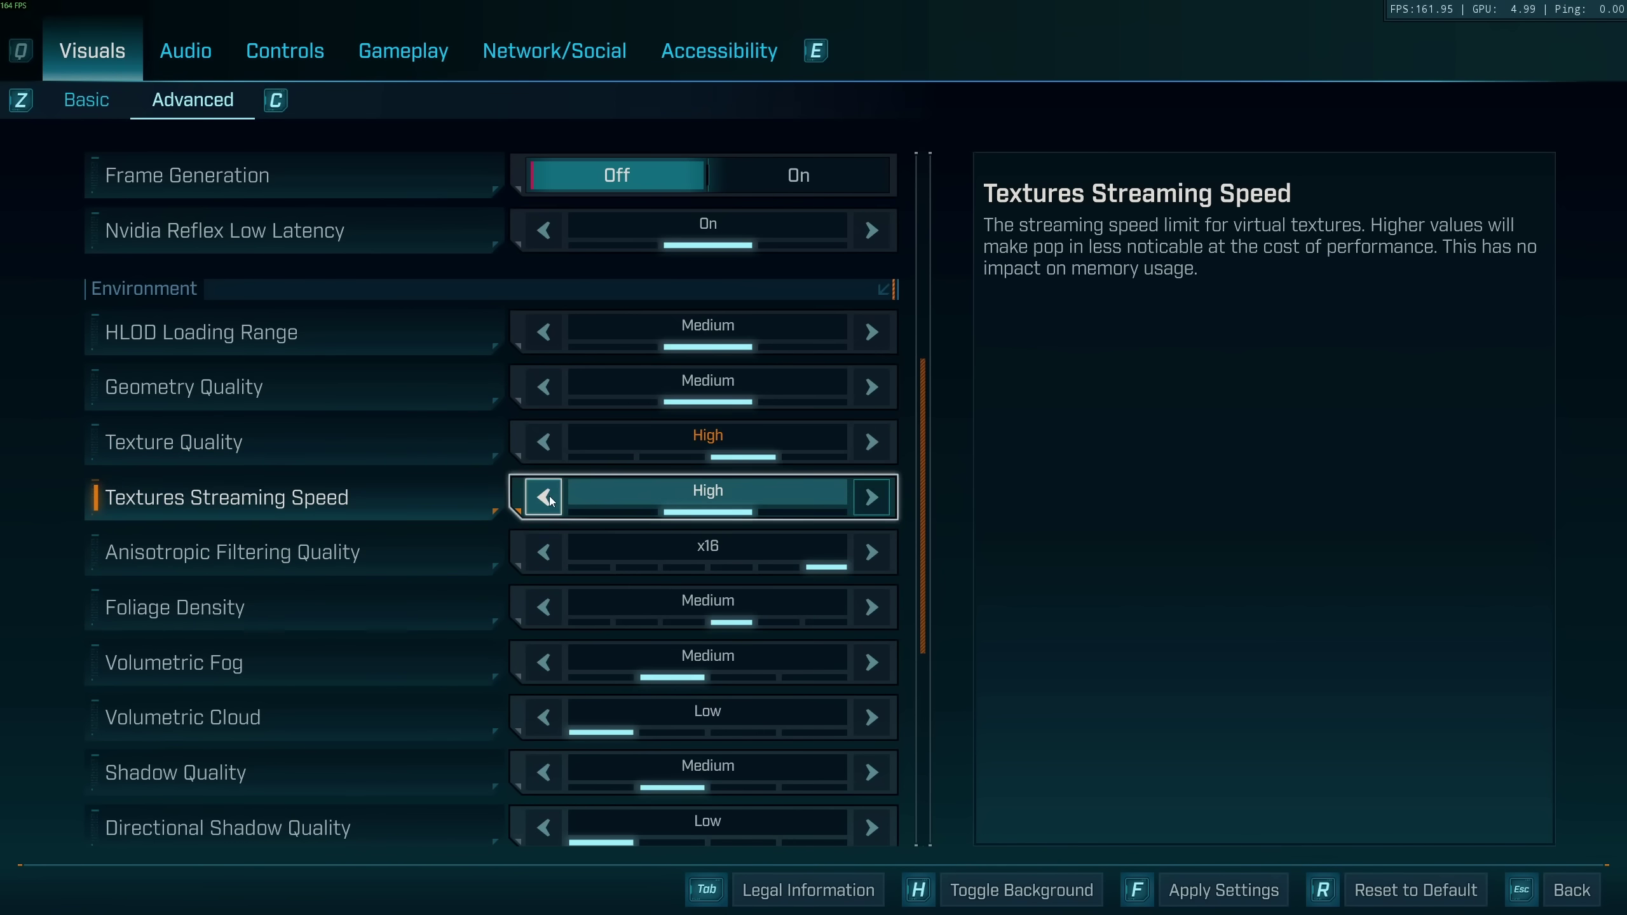
{"action": "left_click", "coordinate": [544, 551]}
{"action": "left_click", "coordinate": [544, 442]}
{"action": "left_click", "coordinate": [544, 497]}
{"action": "left_click", "coordinate": [544, 551]}
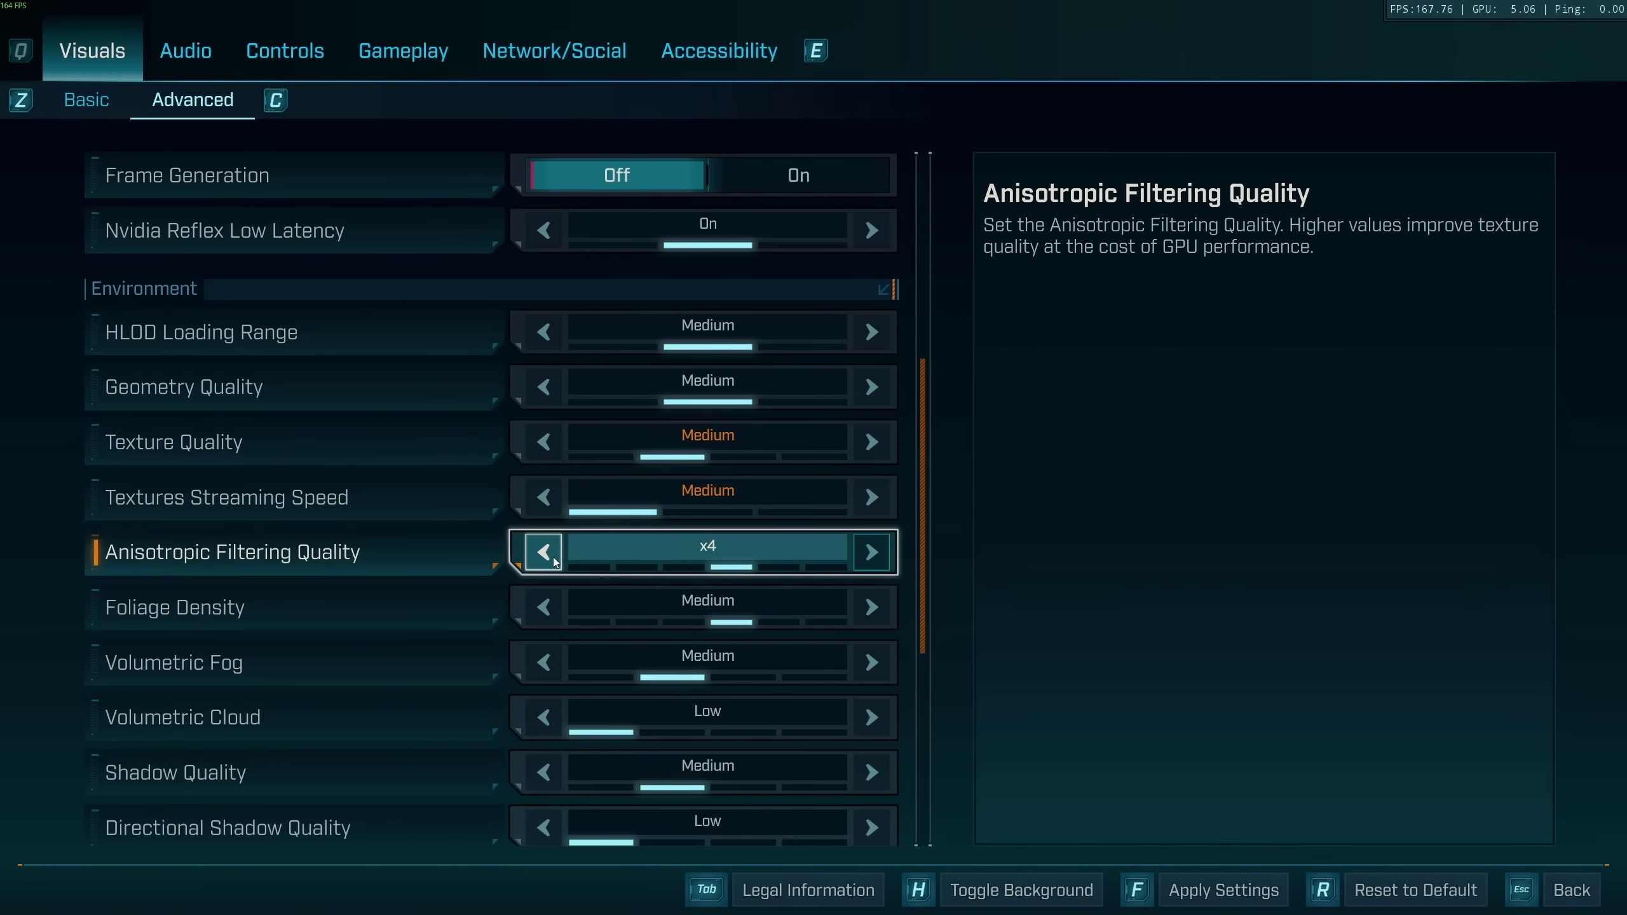
Step: Raise Texture Quality and Textures Streaming Speed to Very High and Anisotropic Filtering Quality to x16
{"action": "left_click", "coordinate": [872, 442]}
{"action": "left_click", "coordinate": [871, 442]}
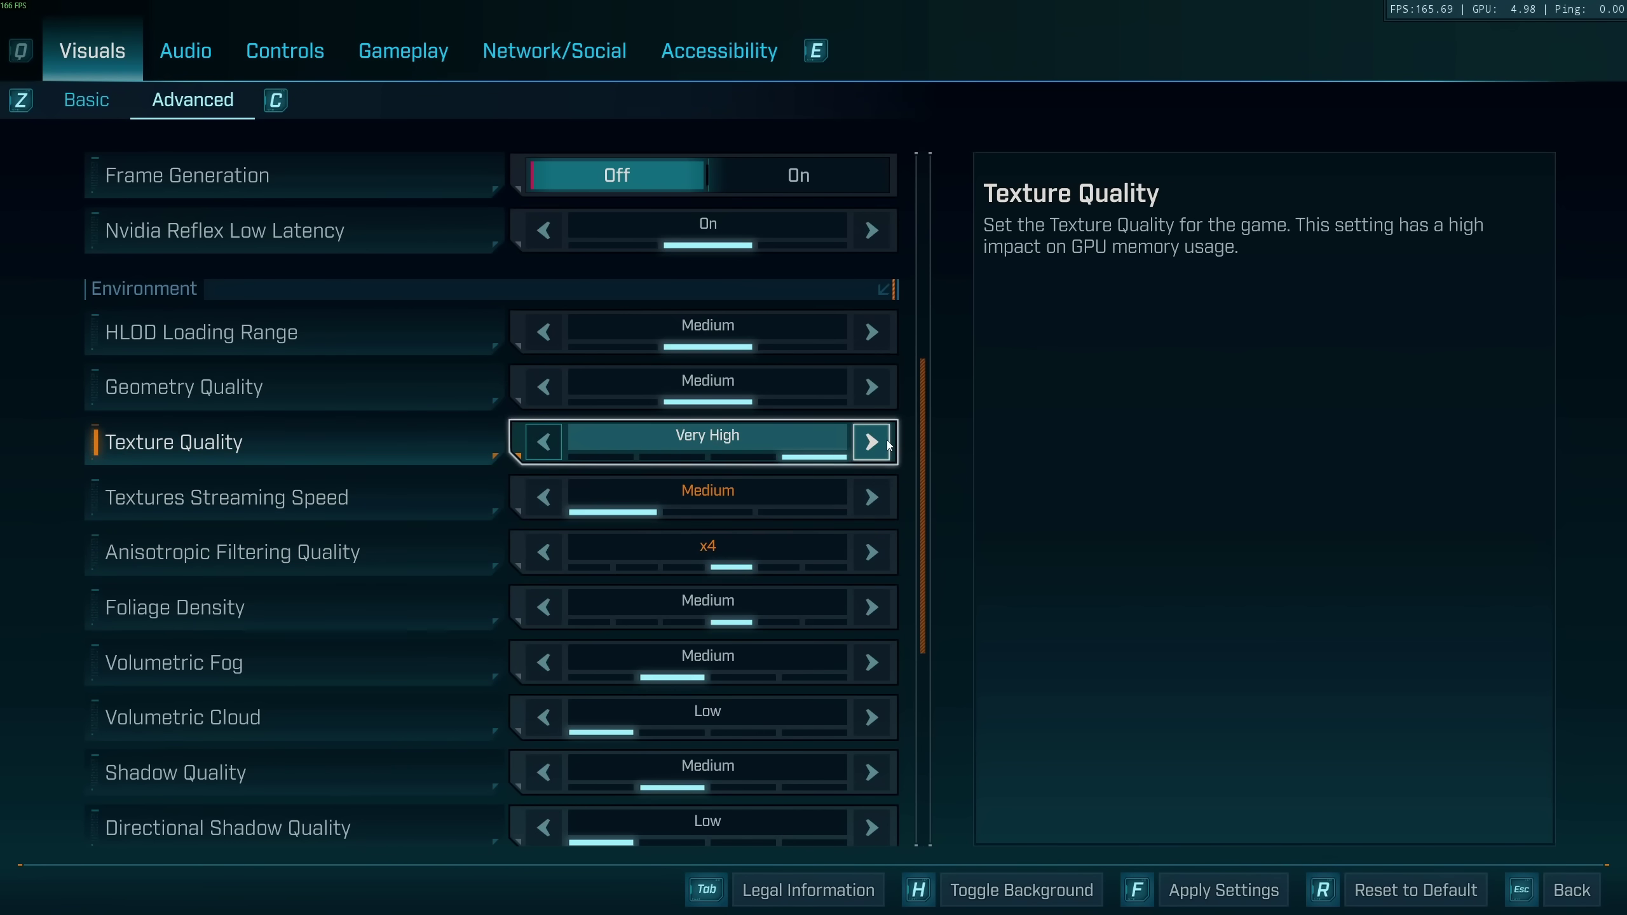
{"action": "left_click", "coordinate": [871, 441]}
{"action": "left_click", "coordinate": [872, 442]}
{"action": "left_click", "coordinate": [871, 441]}
{"action": "left_click", "coordinate": [871, 442]}
{"action": "left_click", "coordinate": [871, 496]}
{"action": "left_click", "coordinate": [871, 497]}
{"action": "left_click", "coordinate": [871, 551]}
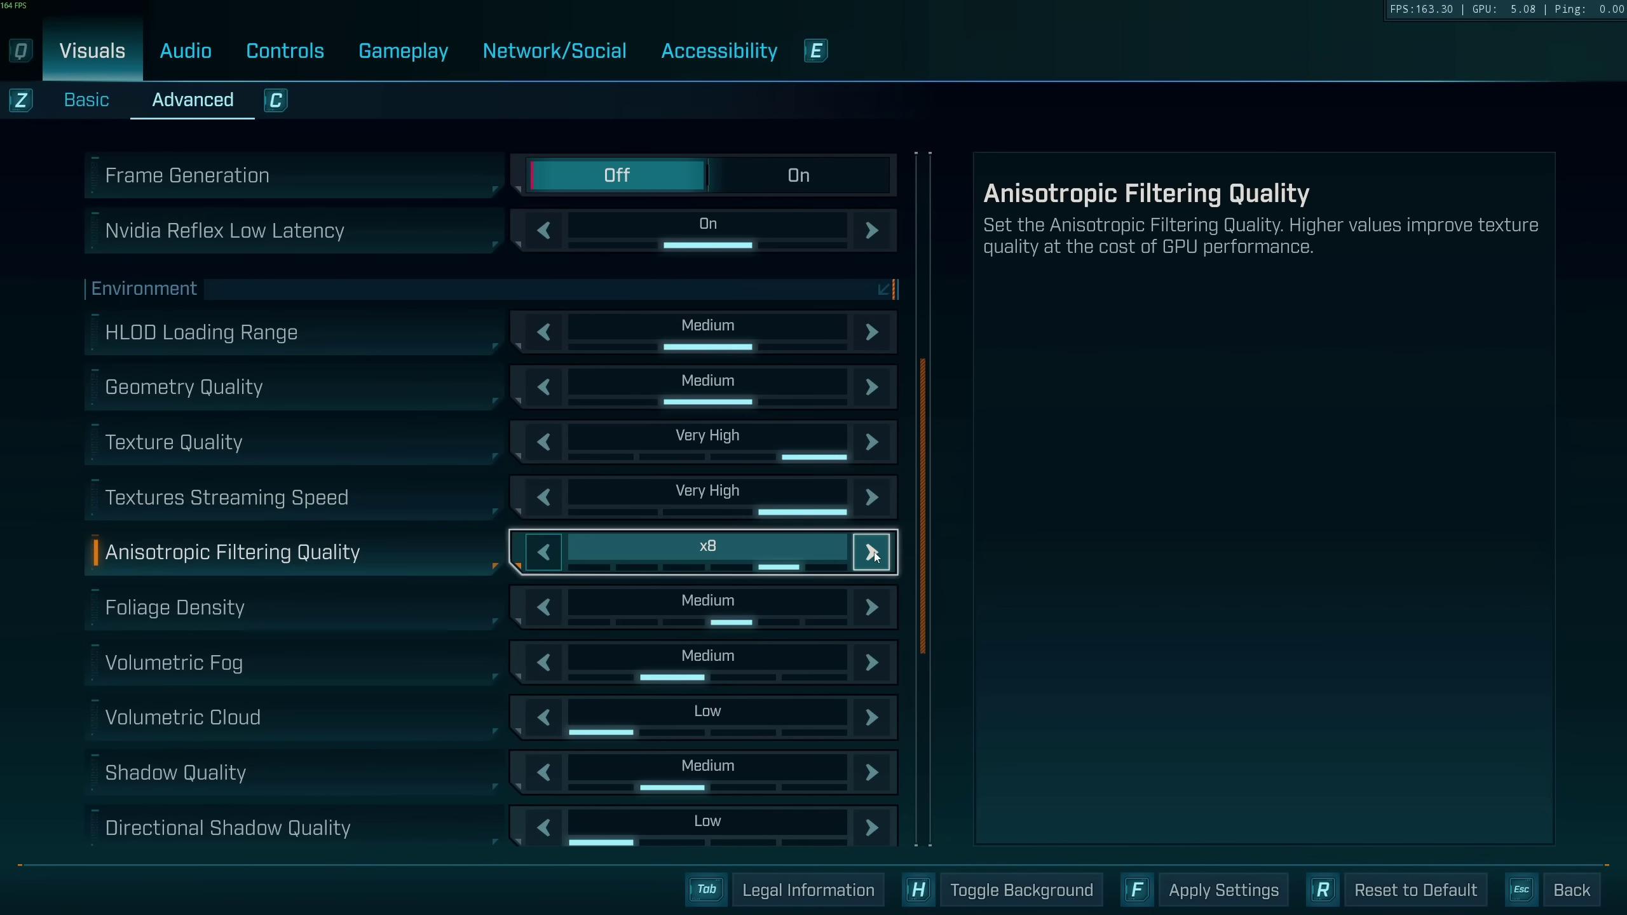
{"action": "left_click", "coordinate": [871, 552]}
Step: Try Foliage Density at Very High, Low and Off, and return it to Medium
{"action": "scroll", "coordinate": [788, 488], "scroll_direction": "down", "scroll_amount": 1}
{"action": "scroll", "coordinate": [772, 488], "scroll_direction": "down", "scroll_amount": 1}
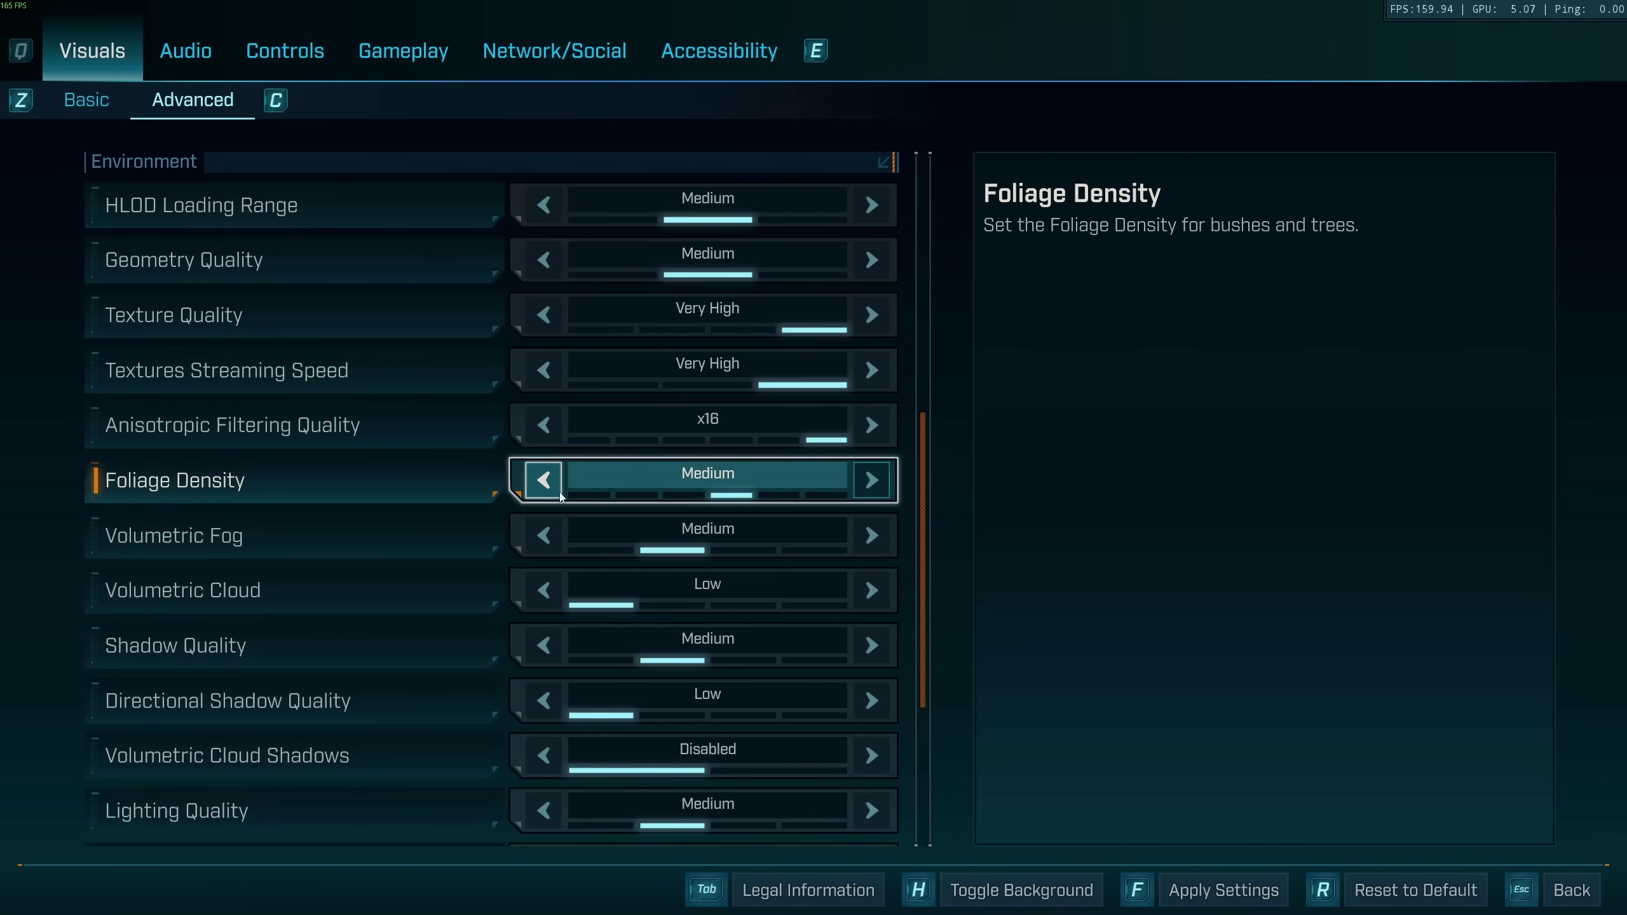
{"action": "left_click", "coordinate": [879, 484]}
{"action": "left_click", "coordinate": [880, 485]}
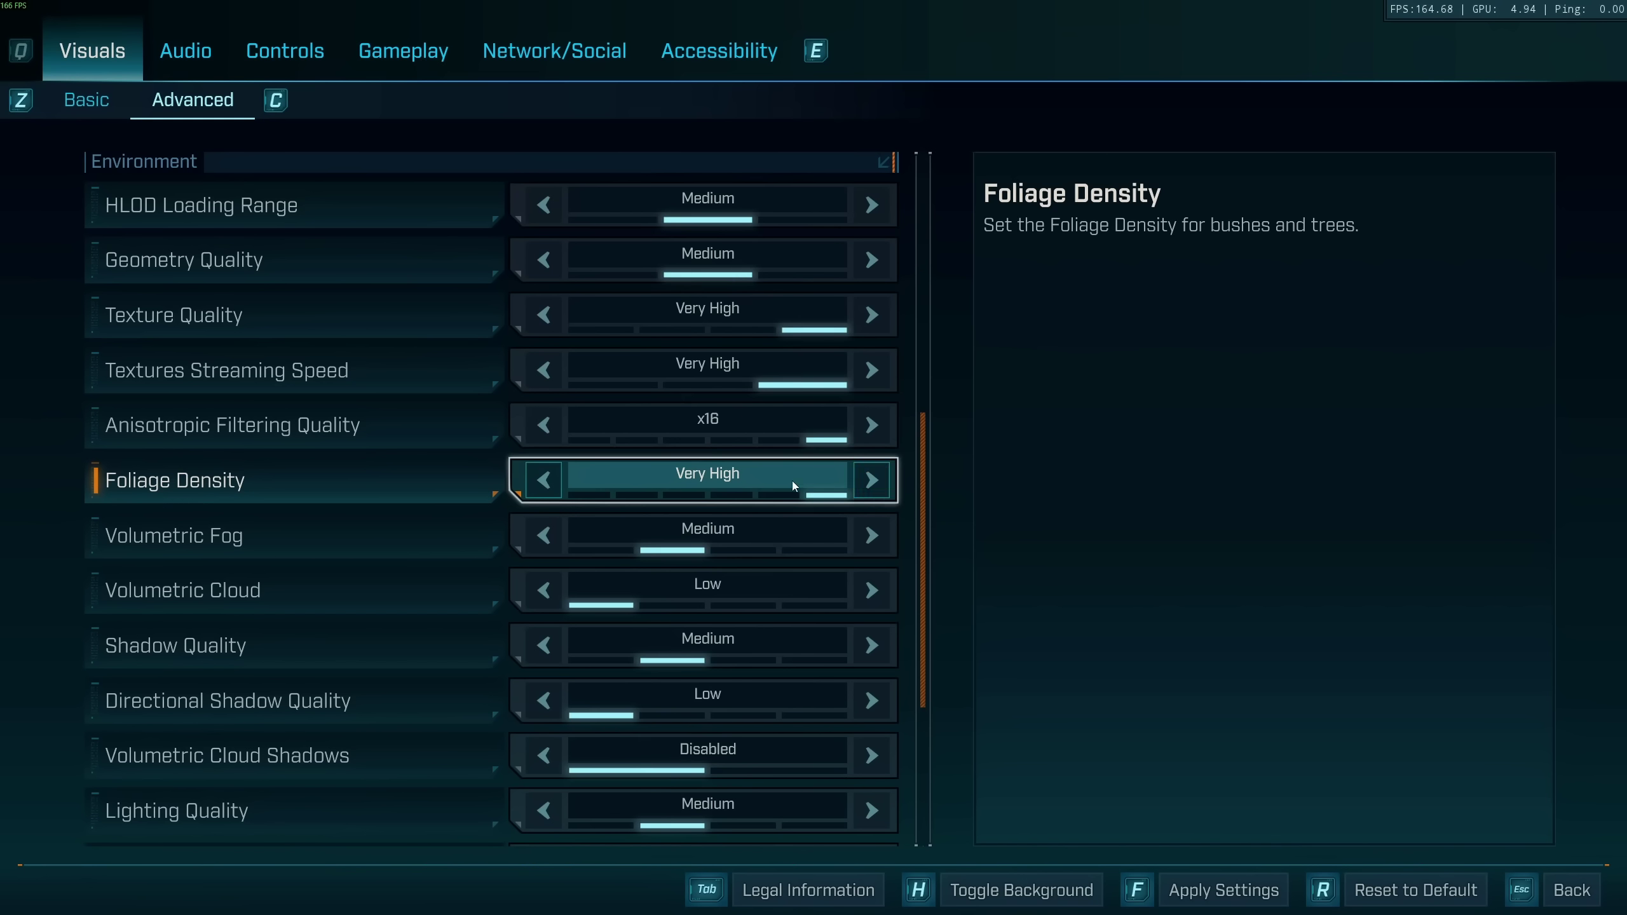
{"action": "left_click", "coordinate": [548, 490]}
{"action": "left_click", "coordinate": [549, 490]}
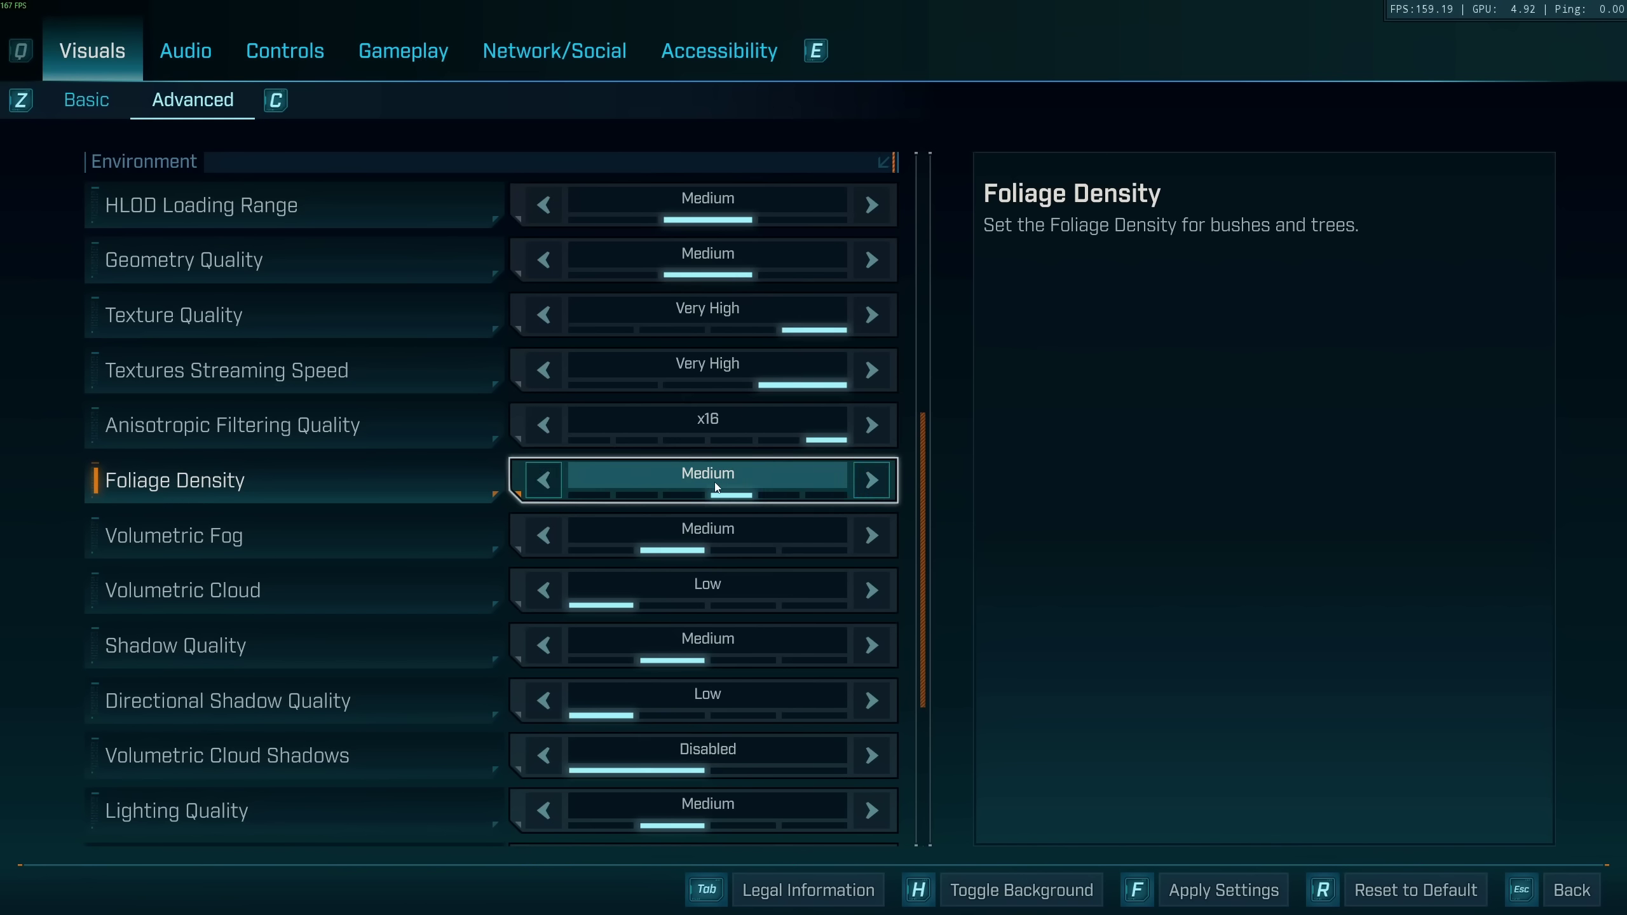
{"action": "left_click", "coordinate": [545, 480]}
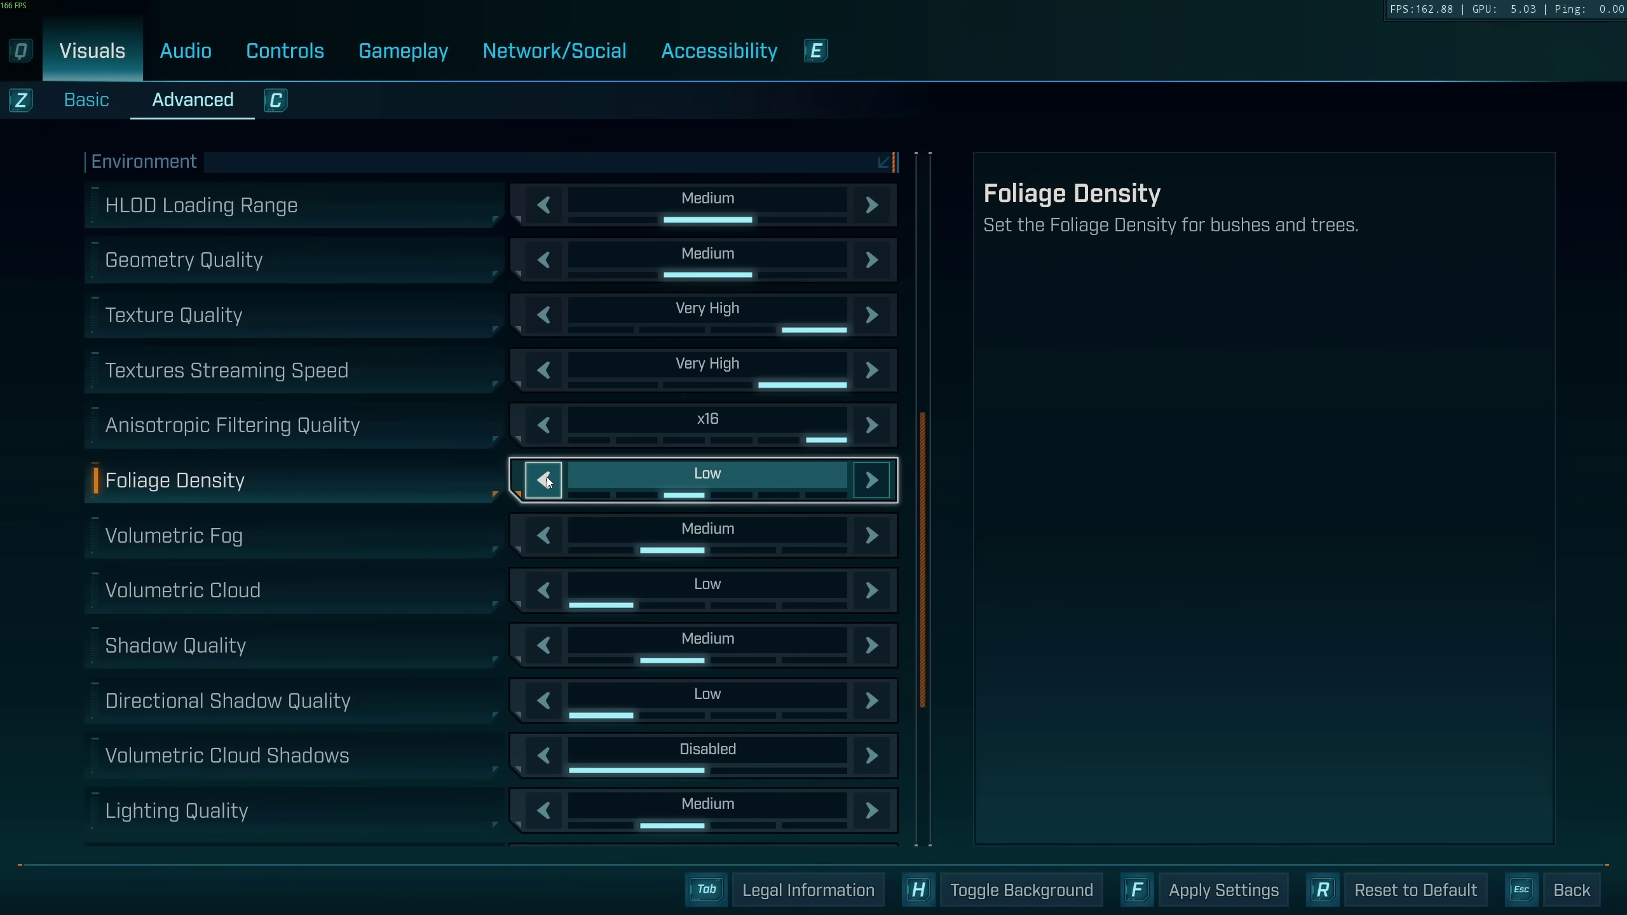
{"action": "left_click", "coordinate": [545, 480]}
{"action": "left_click", "coordinate": [545, 480]}
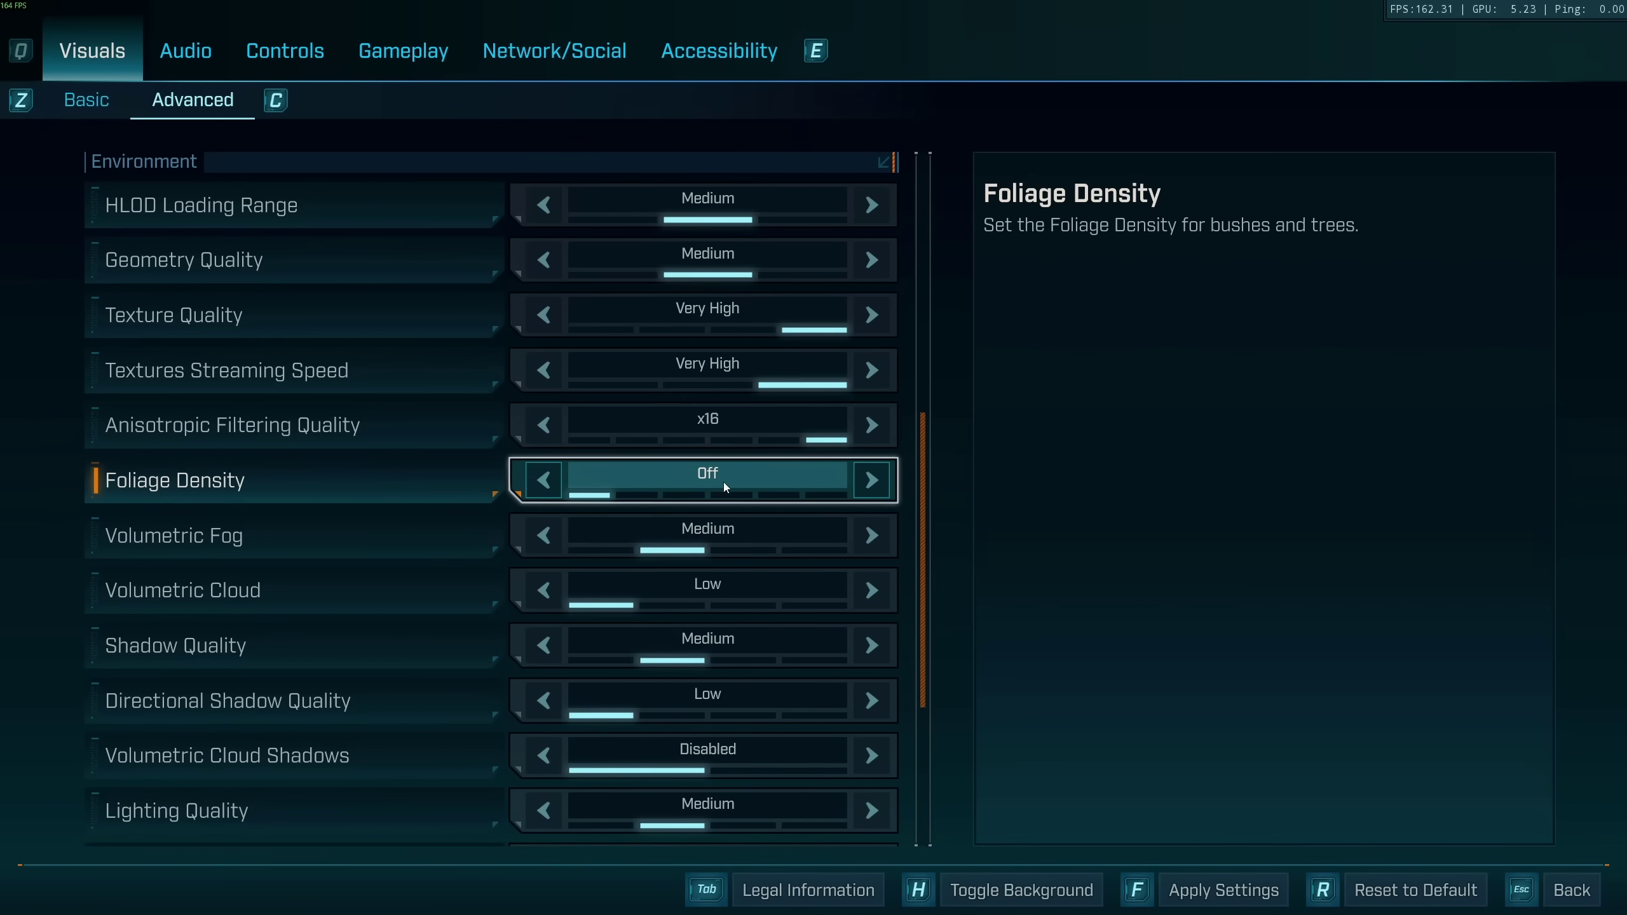
{"action": "left_click", "coordinate": [872, 480]}
{"action": "left_click", "coordinate": [871, 480]}
{"action": "left_click", "coordinate": [871, 480]}
Step: Try Shadow Quality at Very High and Low, and return it to Medium
{"action": "scroll", "coordinate": [751, 601], "scroll_direction": "down", "scroll_amount": 2}
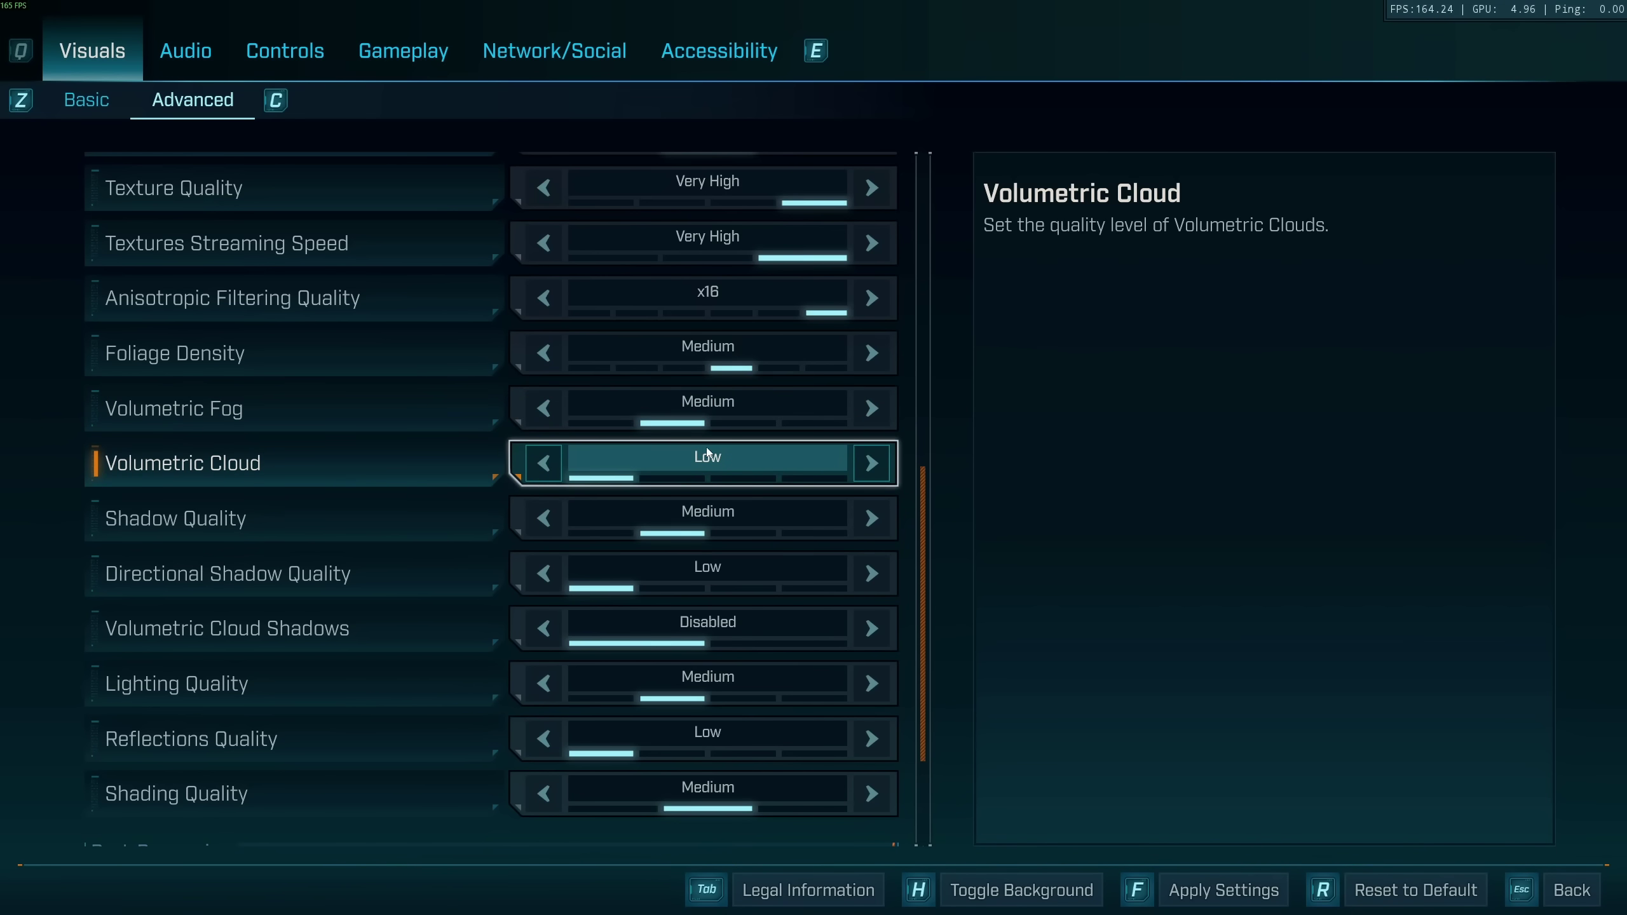
{"action": "scroll", "coordinate": [538, 463], "scroll_direction": "down", "scroll_amount": 1}
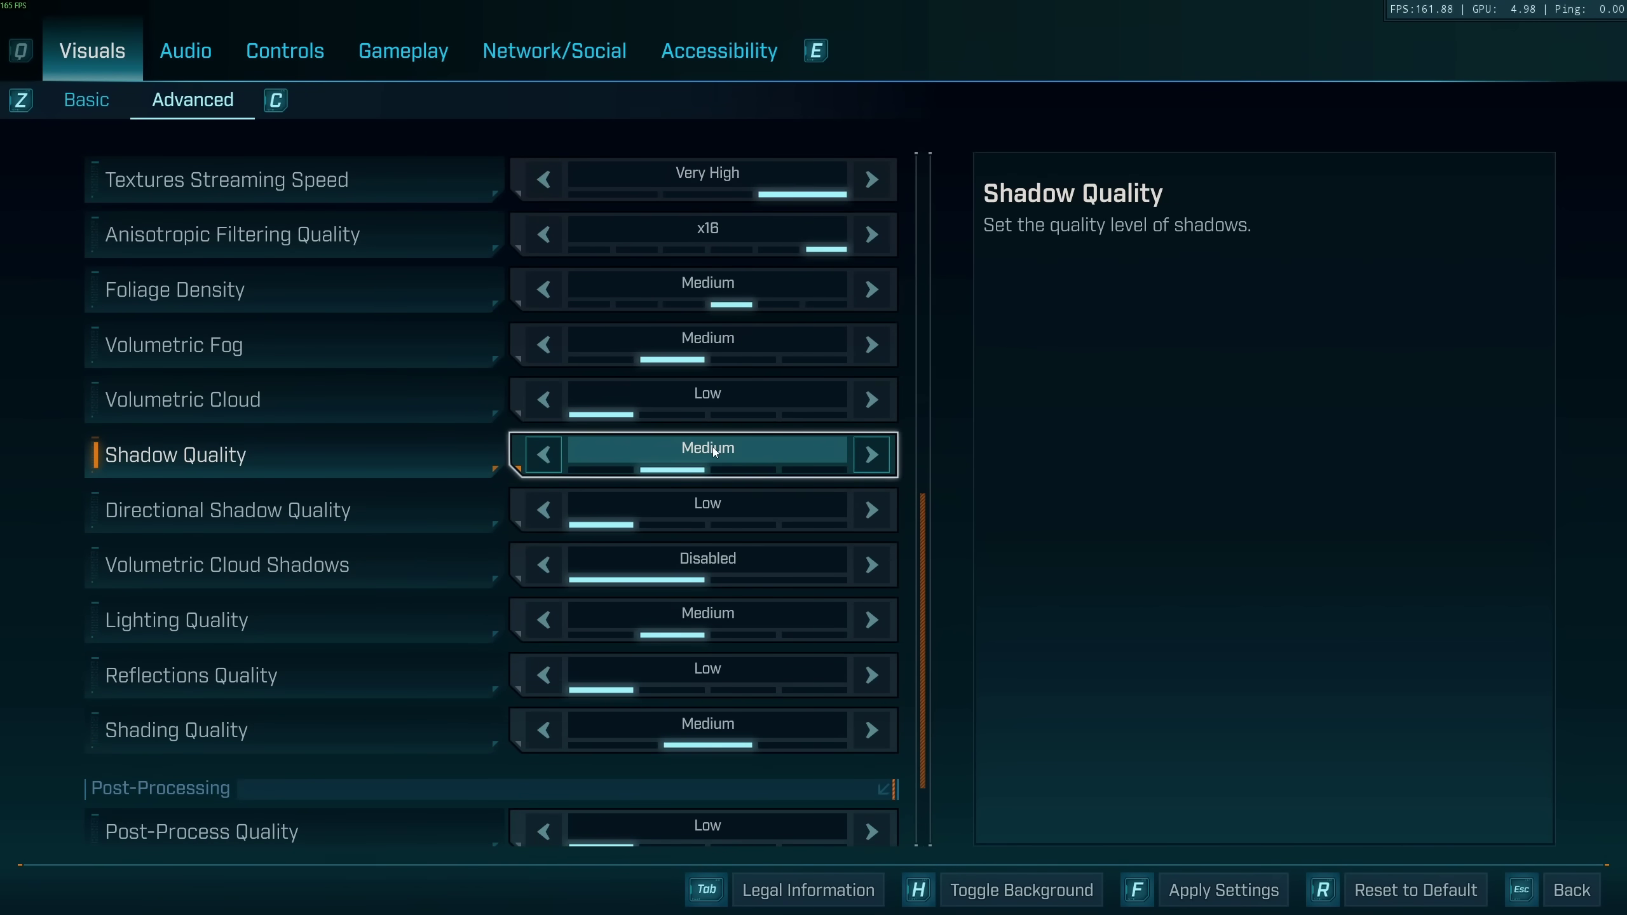
{"action": "left_click", "coordinate": [871, 454]}
{"action": "left_click", "coordinate": [872, 454]}
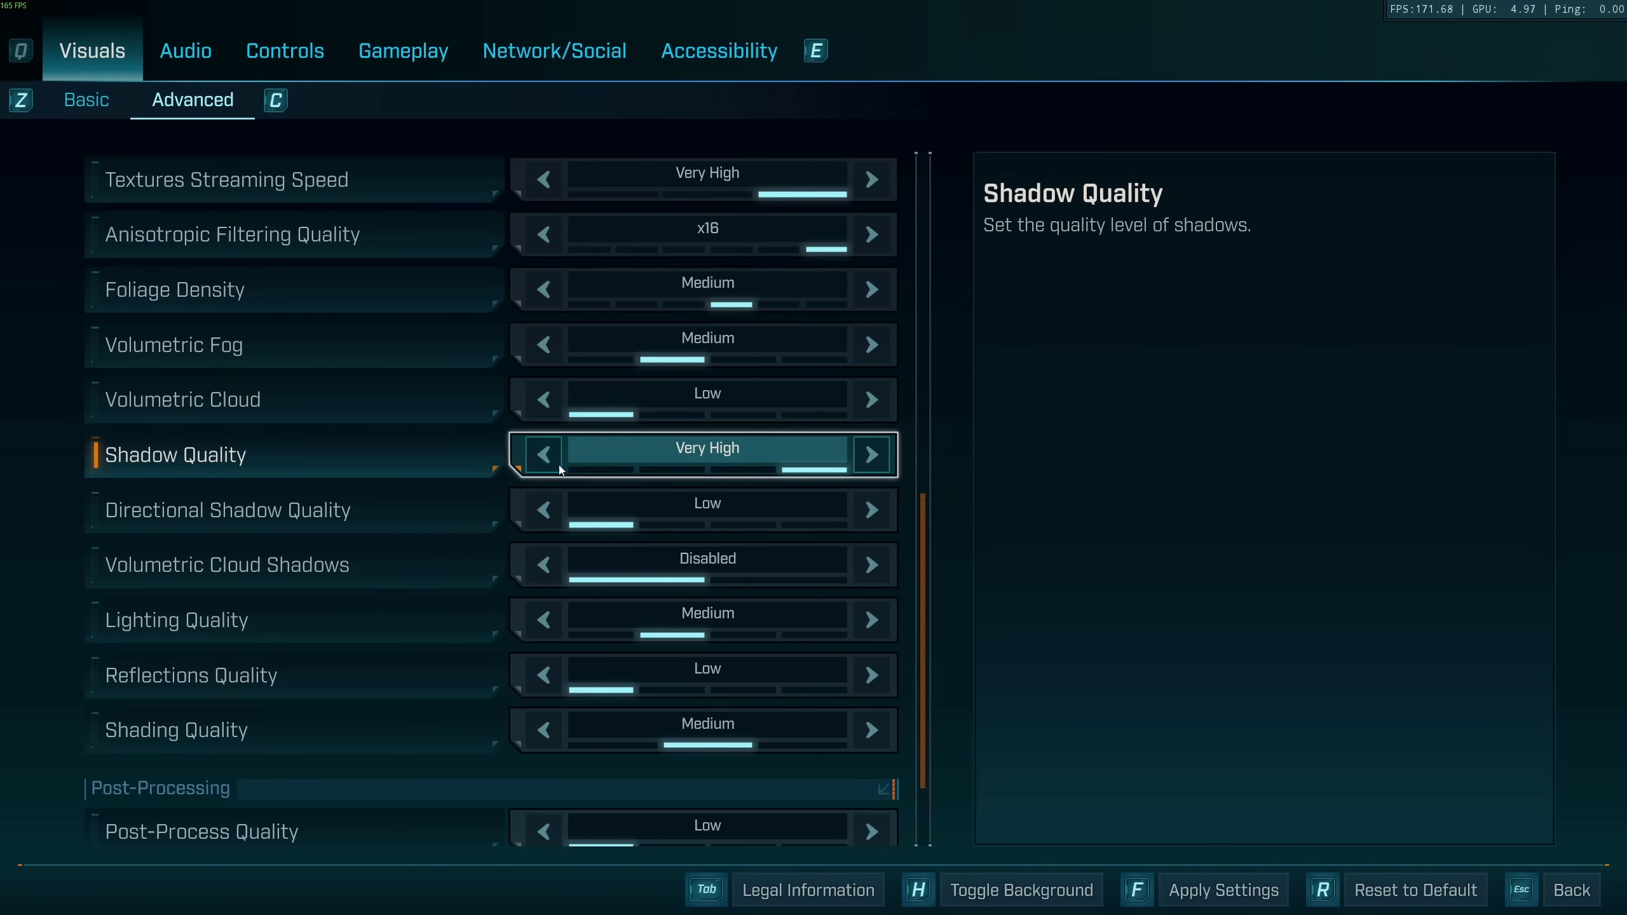
{"action": "left_click", "coordinate": [555, 469]}
{"action": "left_click", "coordinate": [555, 469]}
{"action": "left_click", "coordinate": [555, 469]}
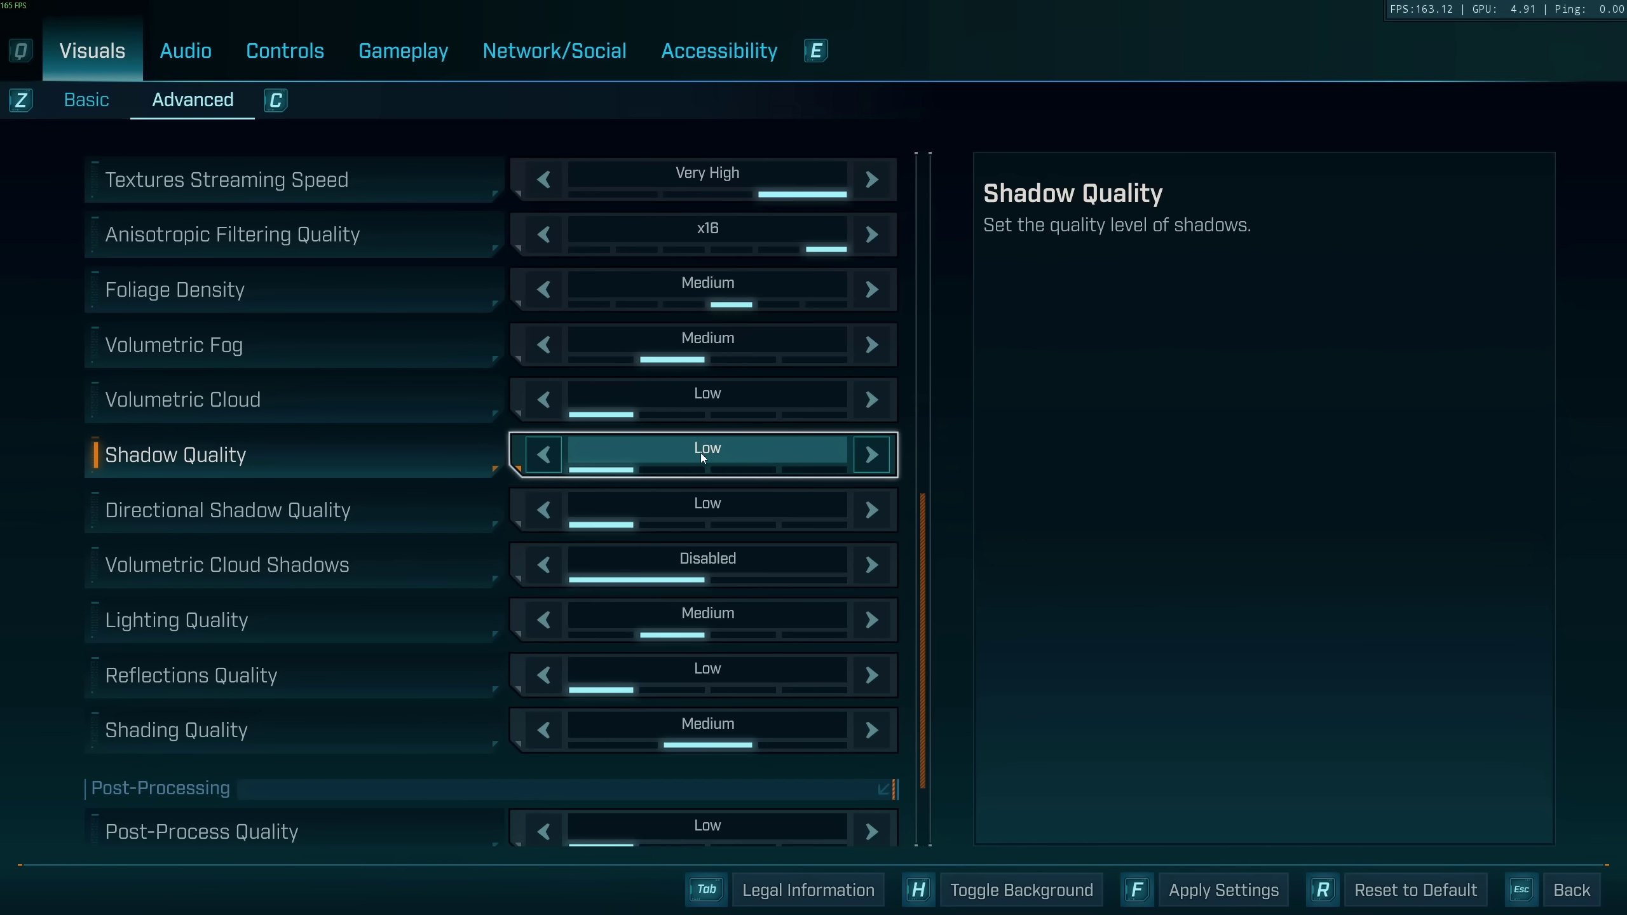
{"action": "left_click", "coordinate": [872, 454]}
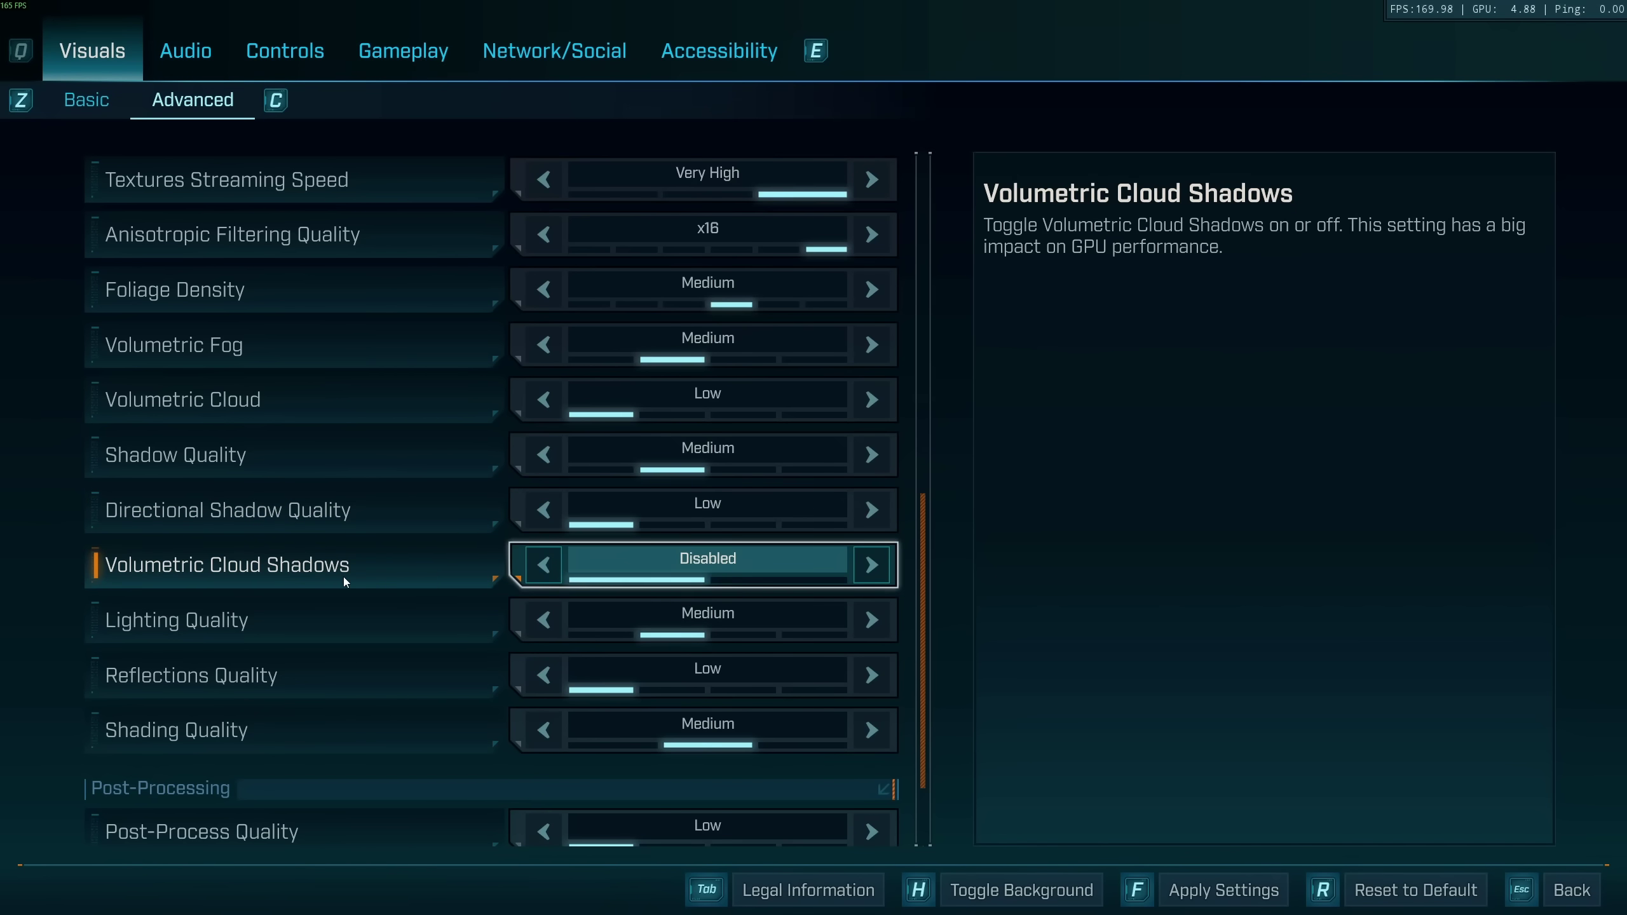
Step: Try Shading Quality at High, return it to Medium, and review the Post-Processing motion blur settings
{"action": "scroll", "coordinate": [262, 570], "scroll_direction": "down", "scroll_amount": 1}
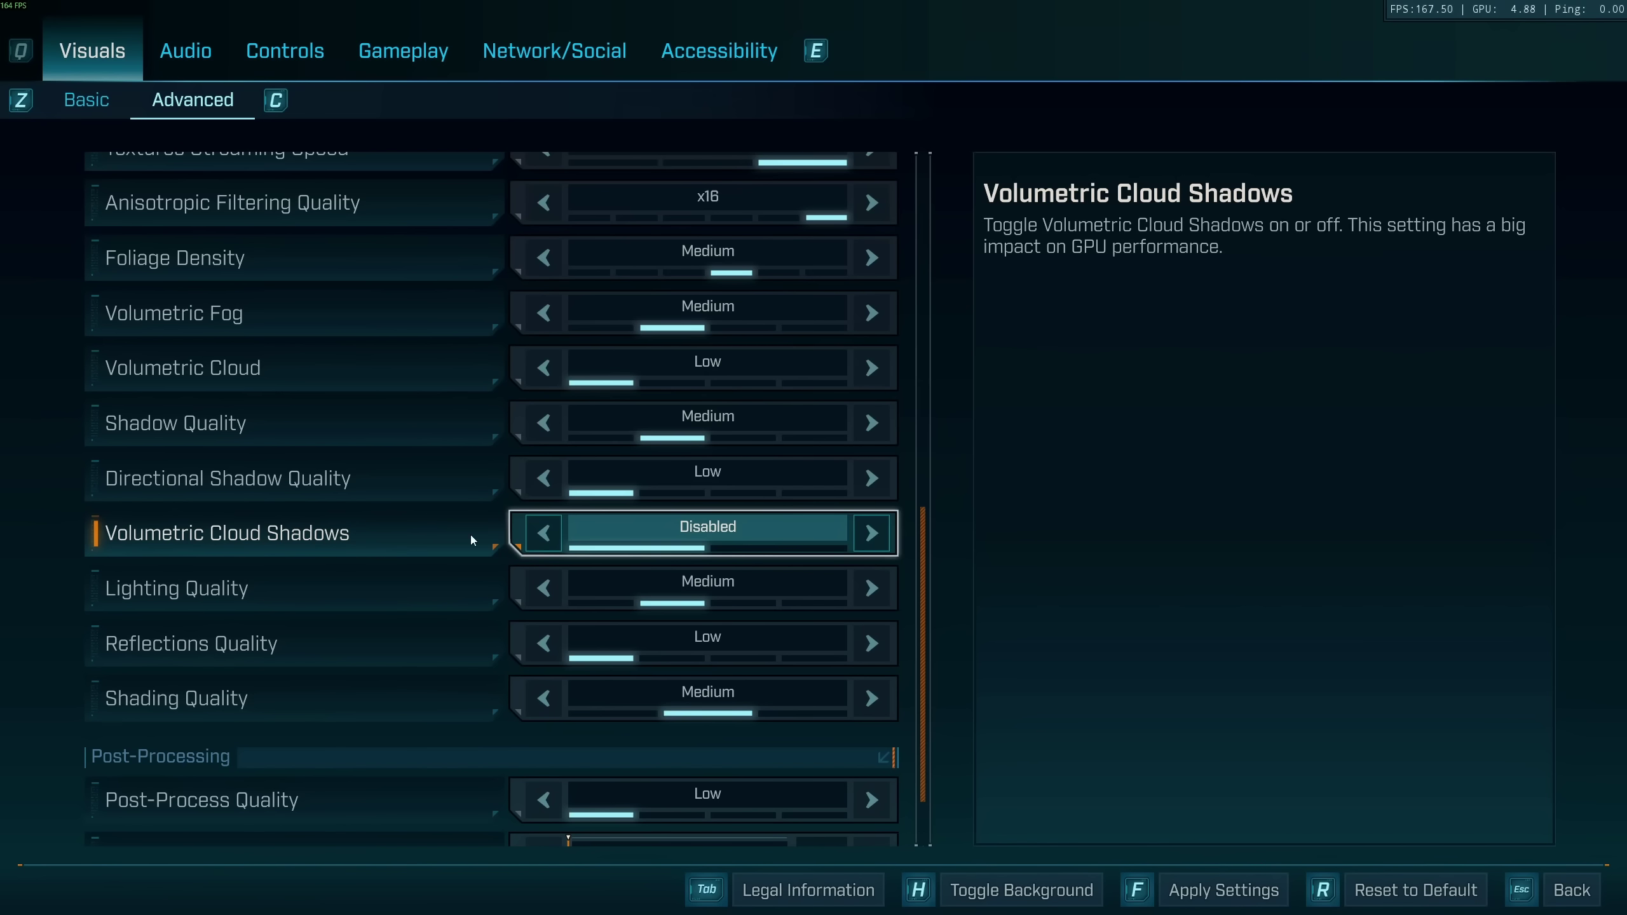
{"action": "scroll", "coordinate": [524, 665], "scroll_direction": "down", "scroll_amount": 3}
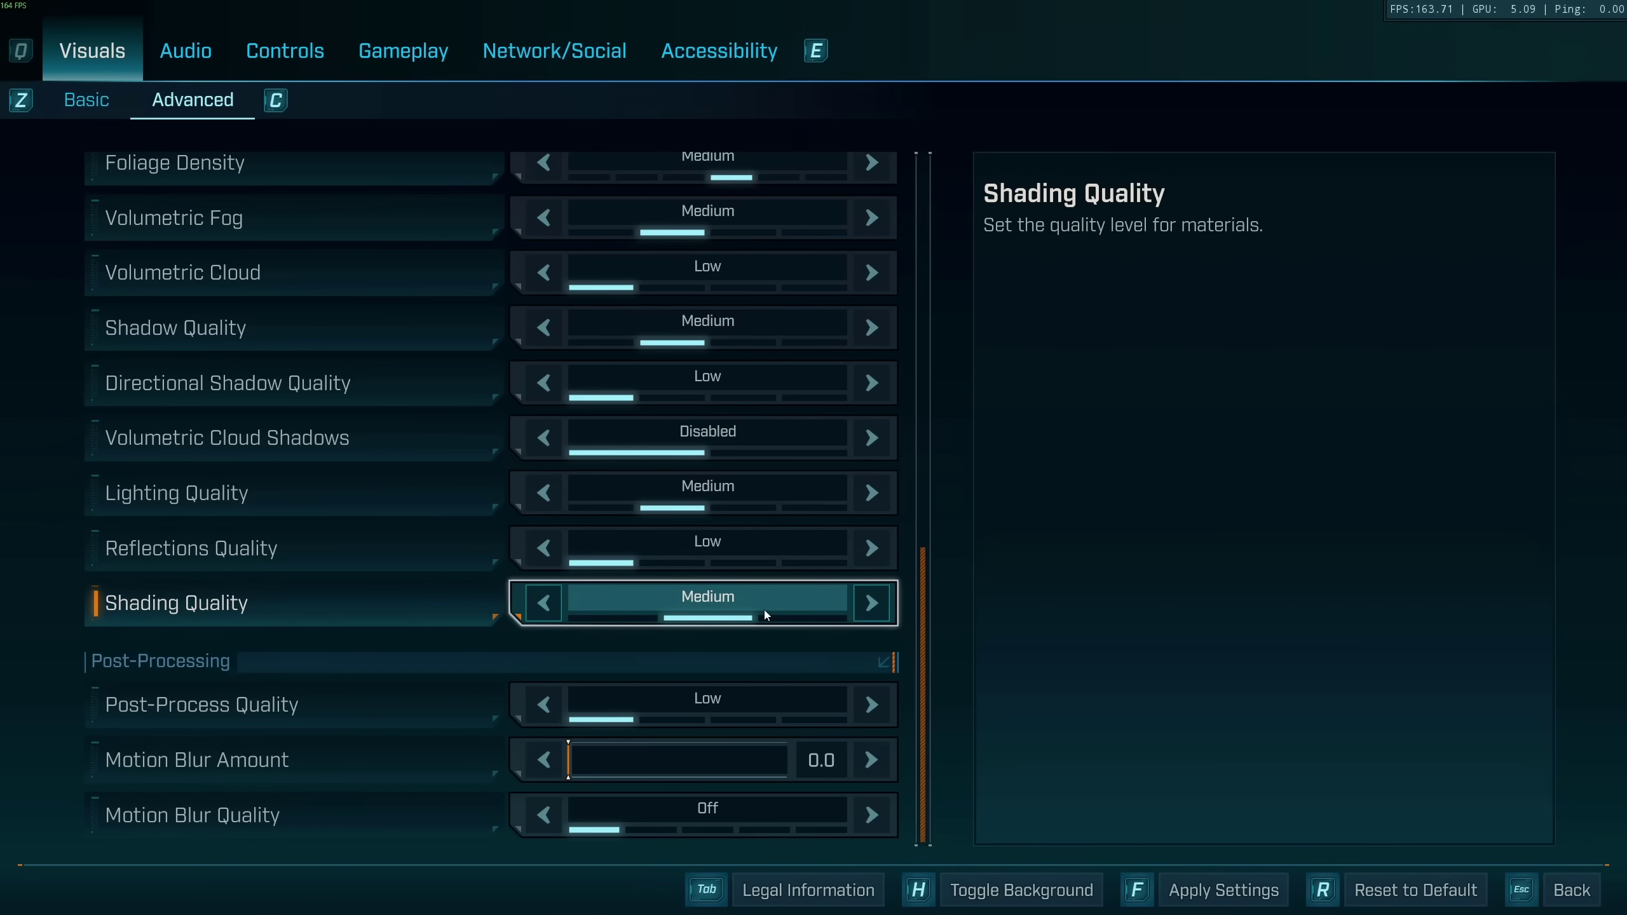
{"action": "left_click", "coordinate": [870, 604]}
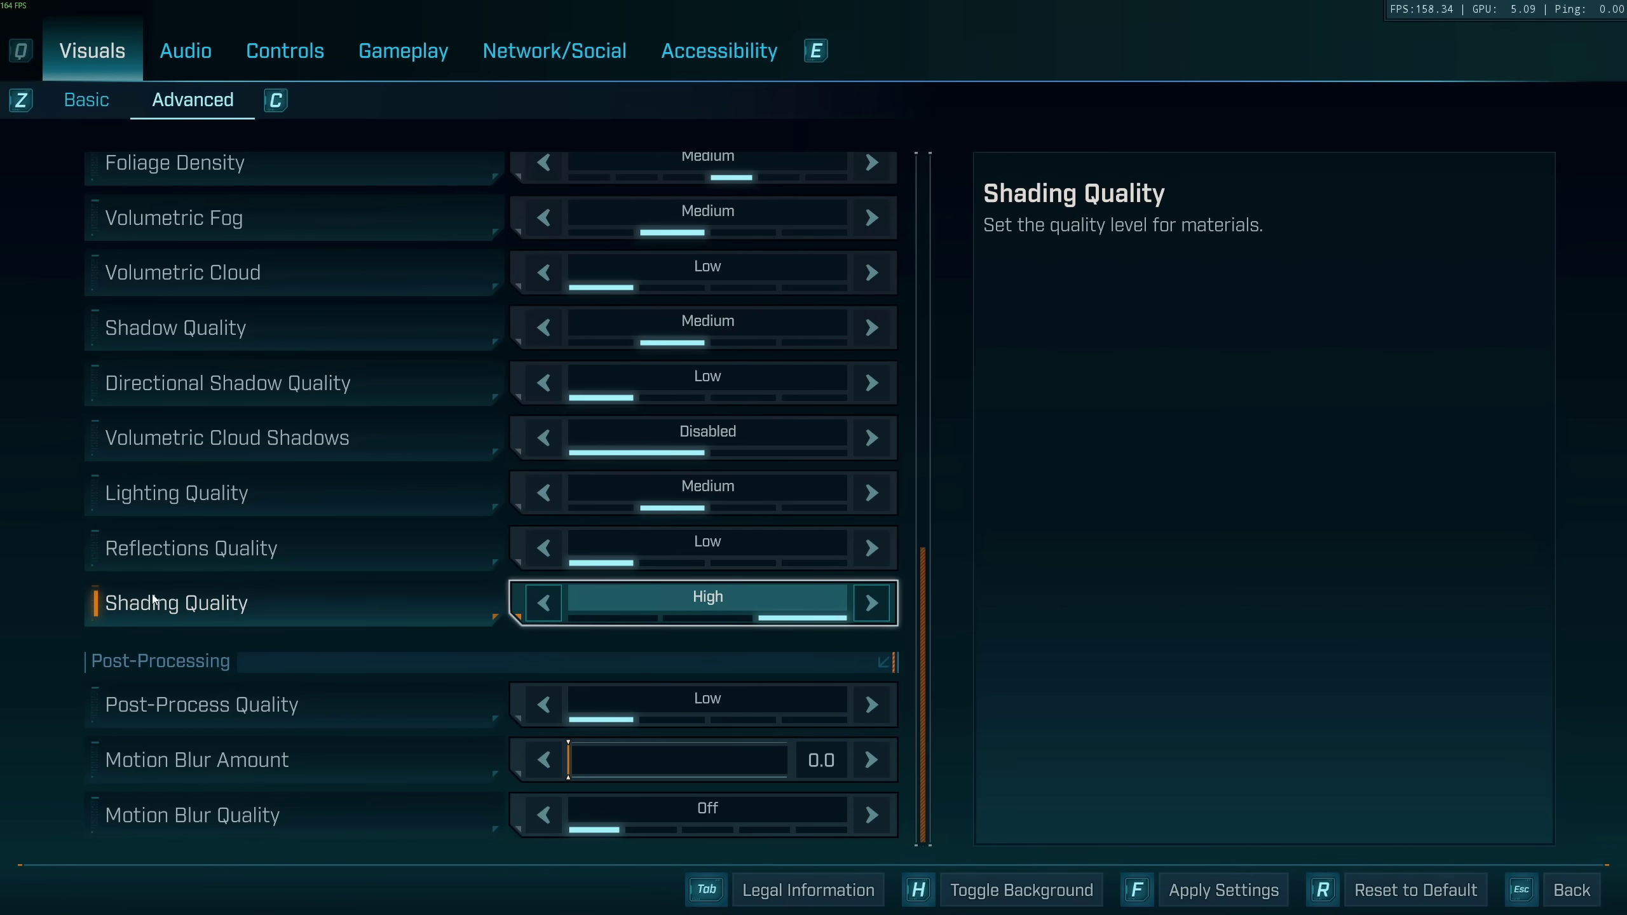
{"action": "left_click", "coordinate": [543, 602]}
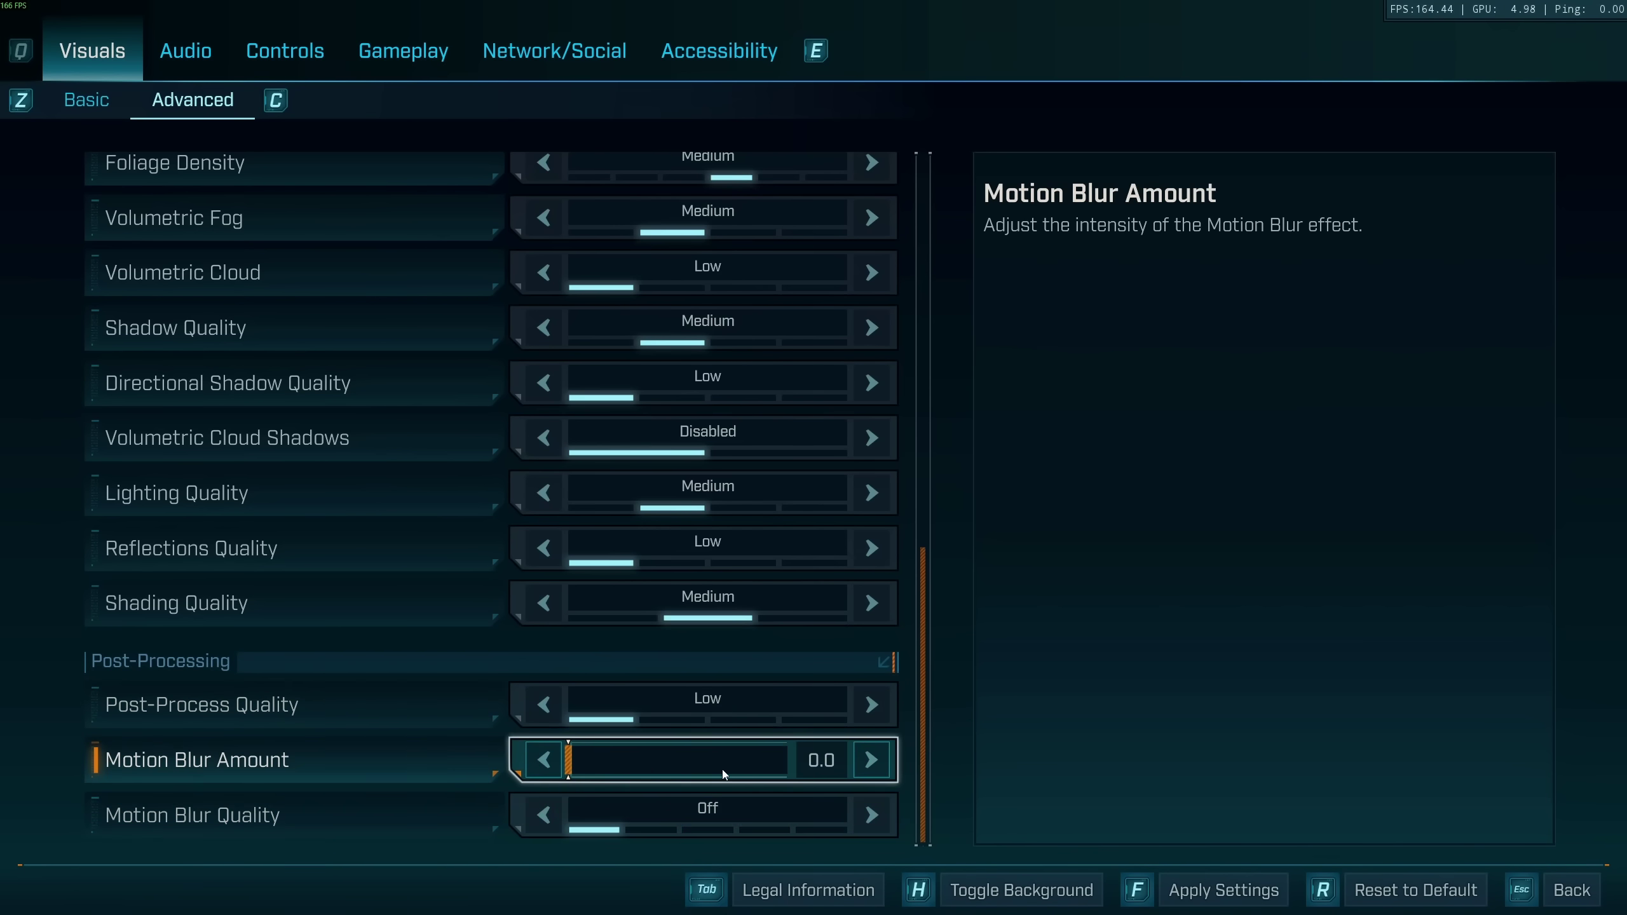
{"action": "scroll", "coordinate": [722, 769], "scroll_direction": "up", "scroll_amount": 10}
{"action": "scroll", "coordinate": [701, 766], "scroll_direction": "up", "scroll_amount": 3}
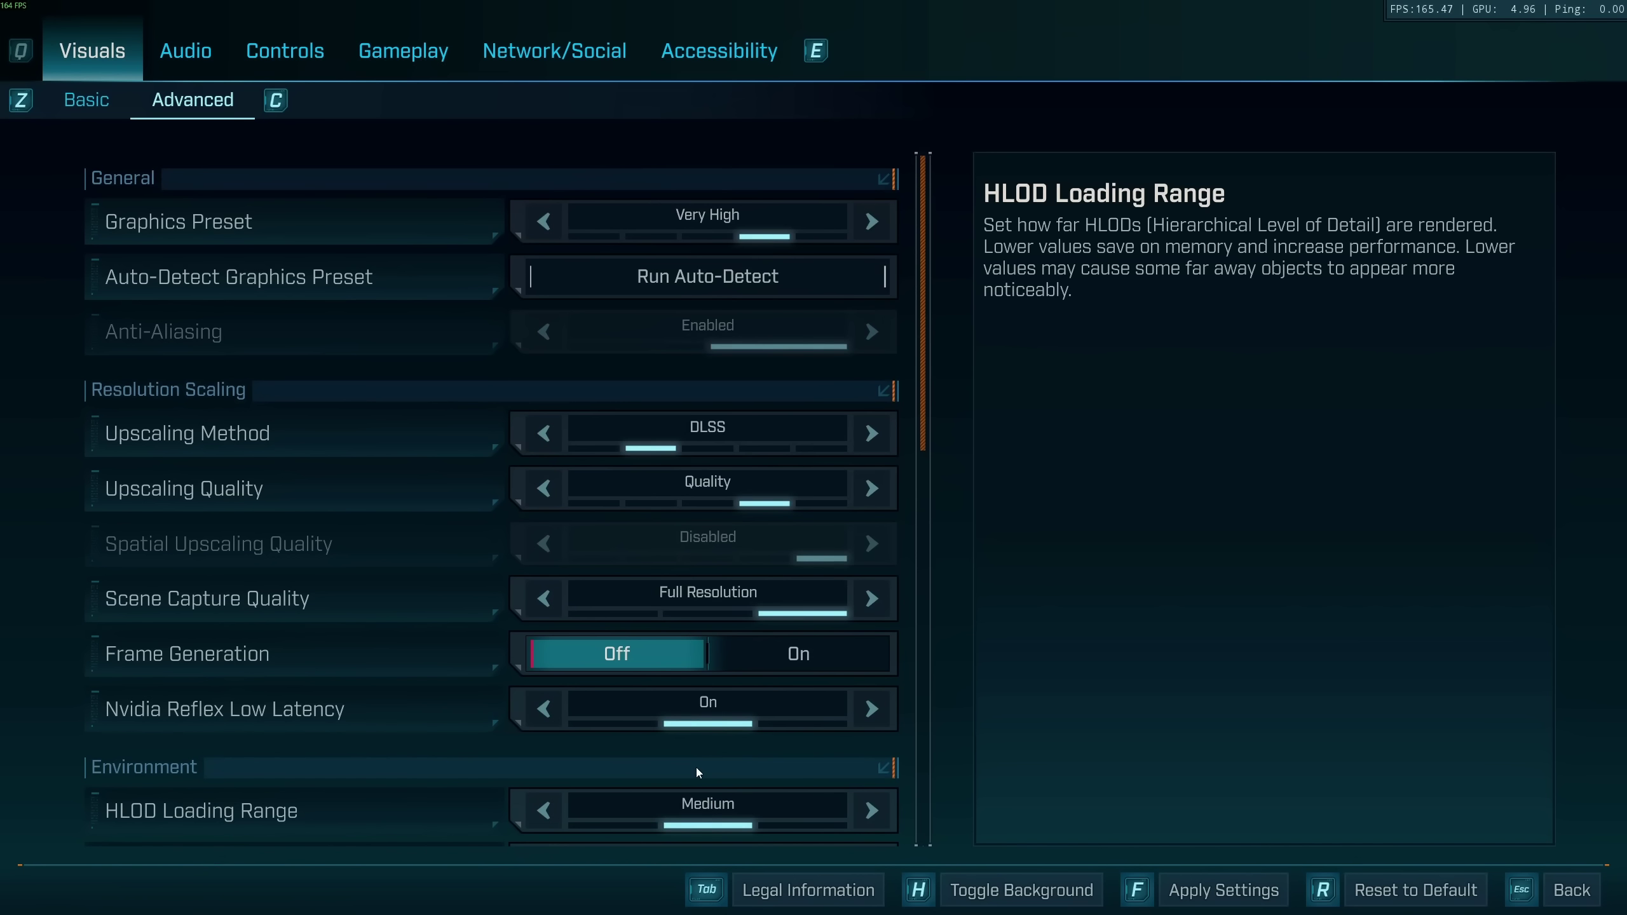